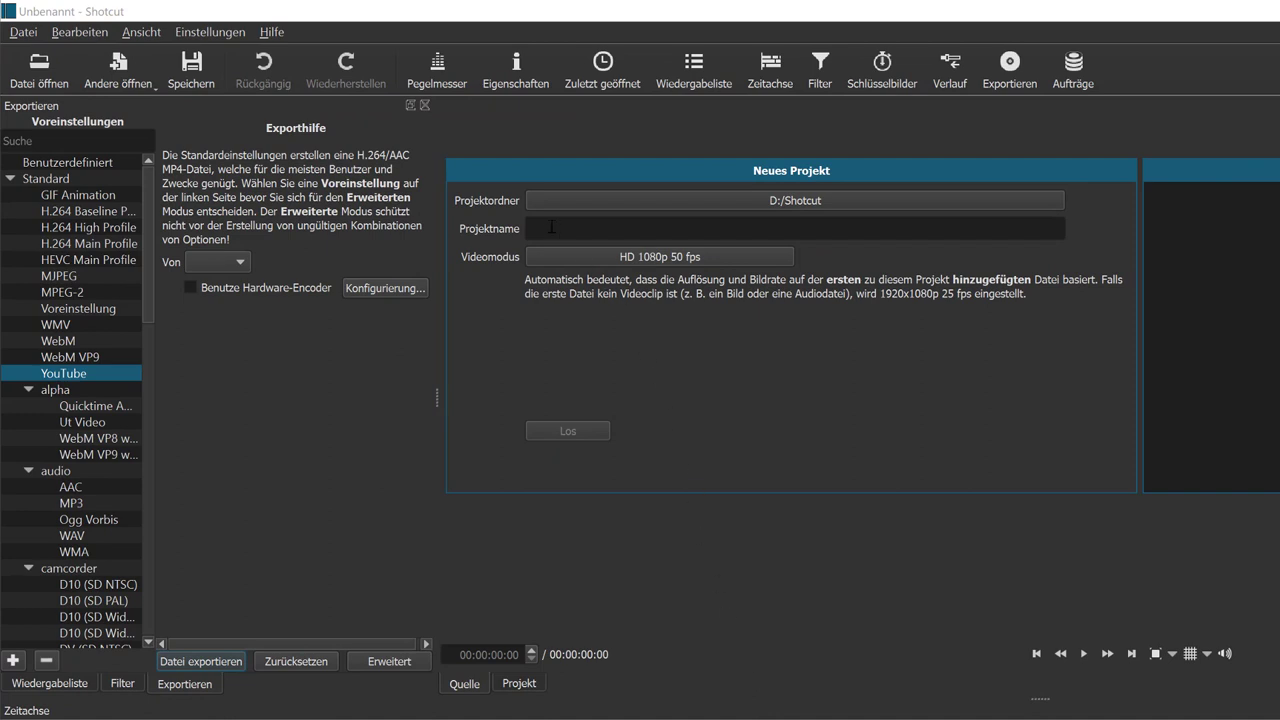
Step: Create a new project named 05
left_click(551, 227)
type("05")
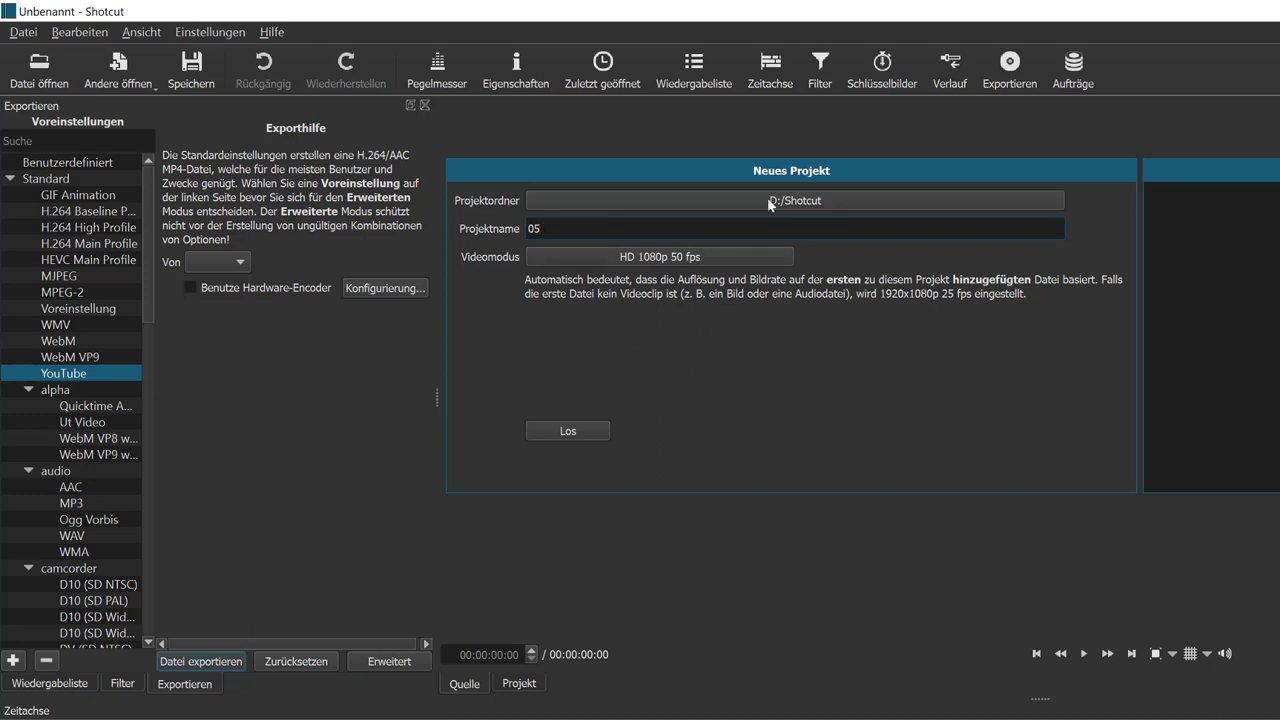
left_click(573, 434)
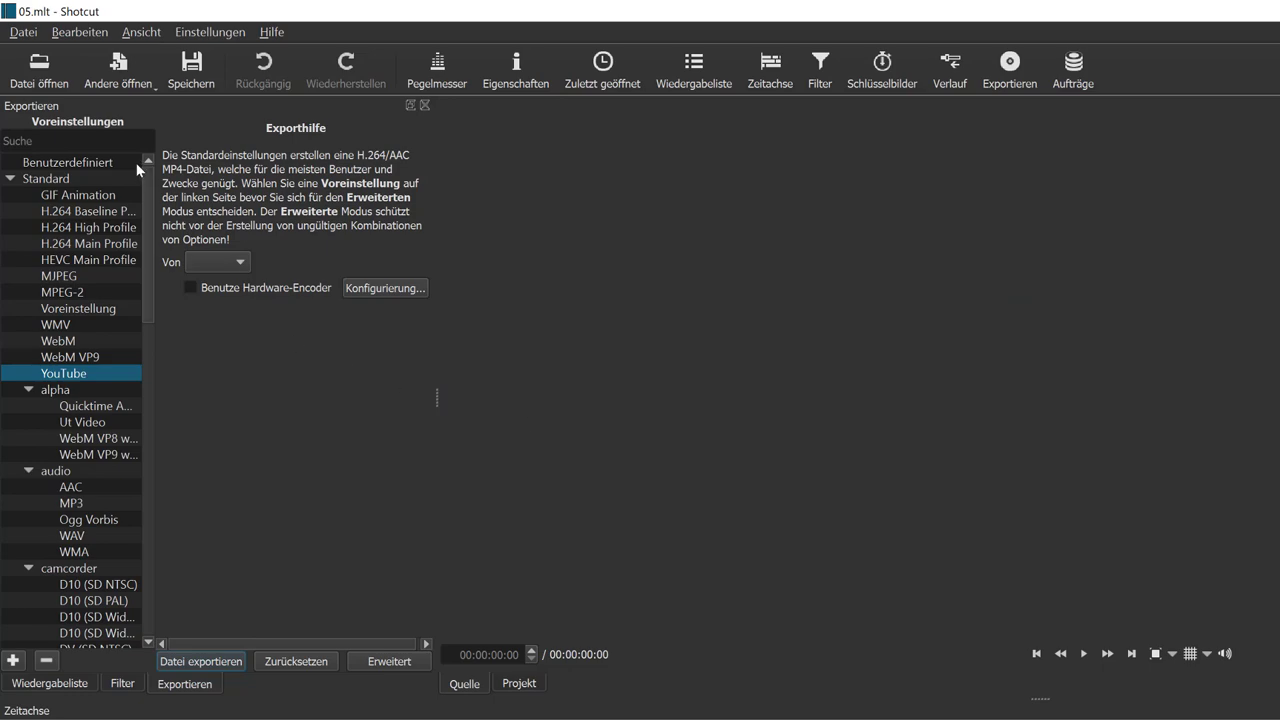
Step: Import all five media files from the Material_2019/05/Lernvideo folder and pause the playback that starts
left_click(50, 68)
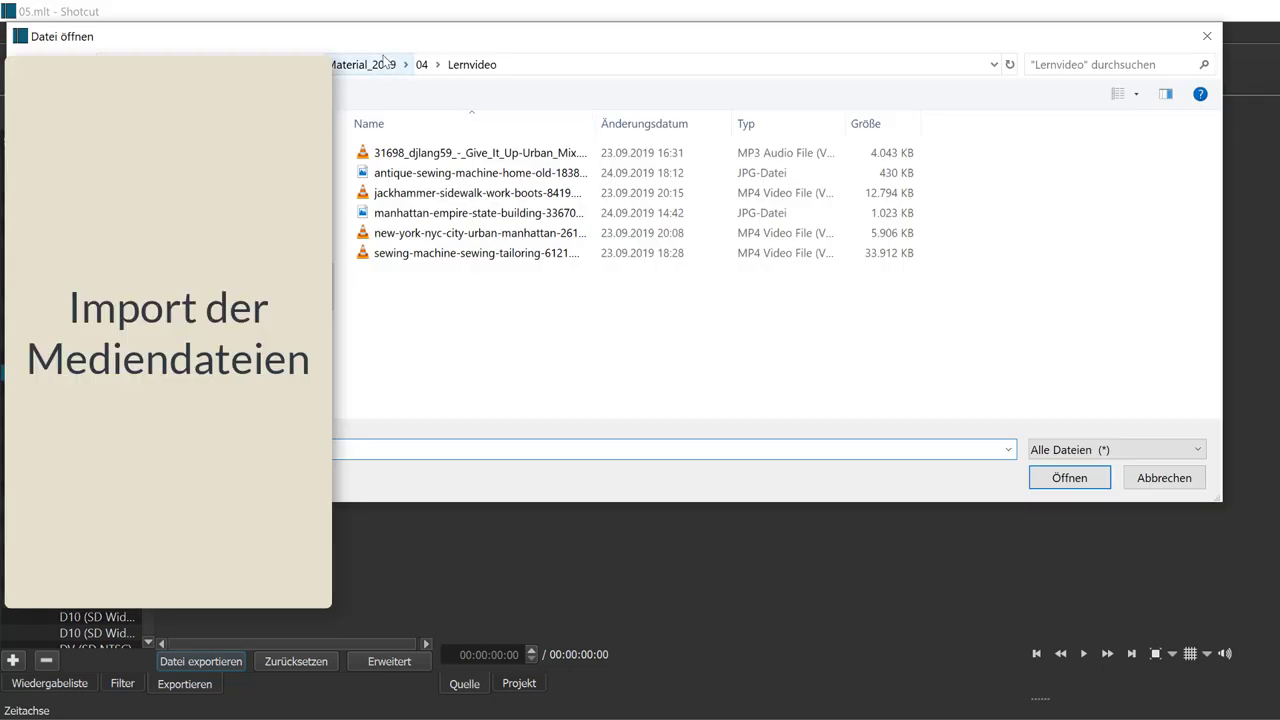
left_click(380, 64)
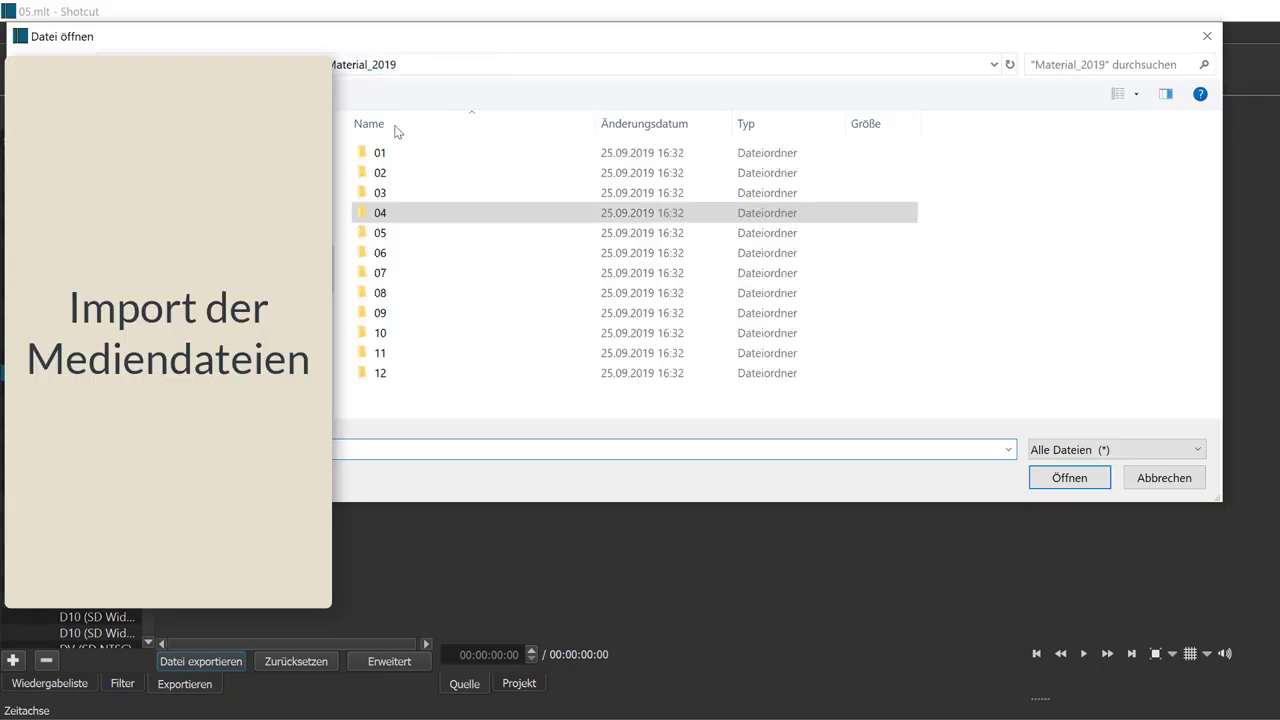
double_click(385, 234)
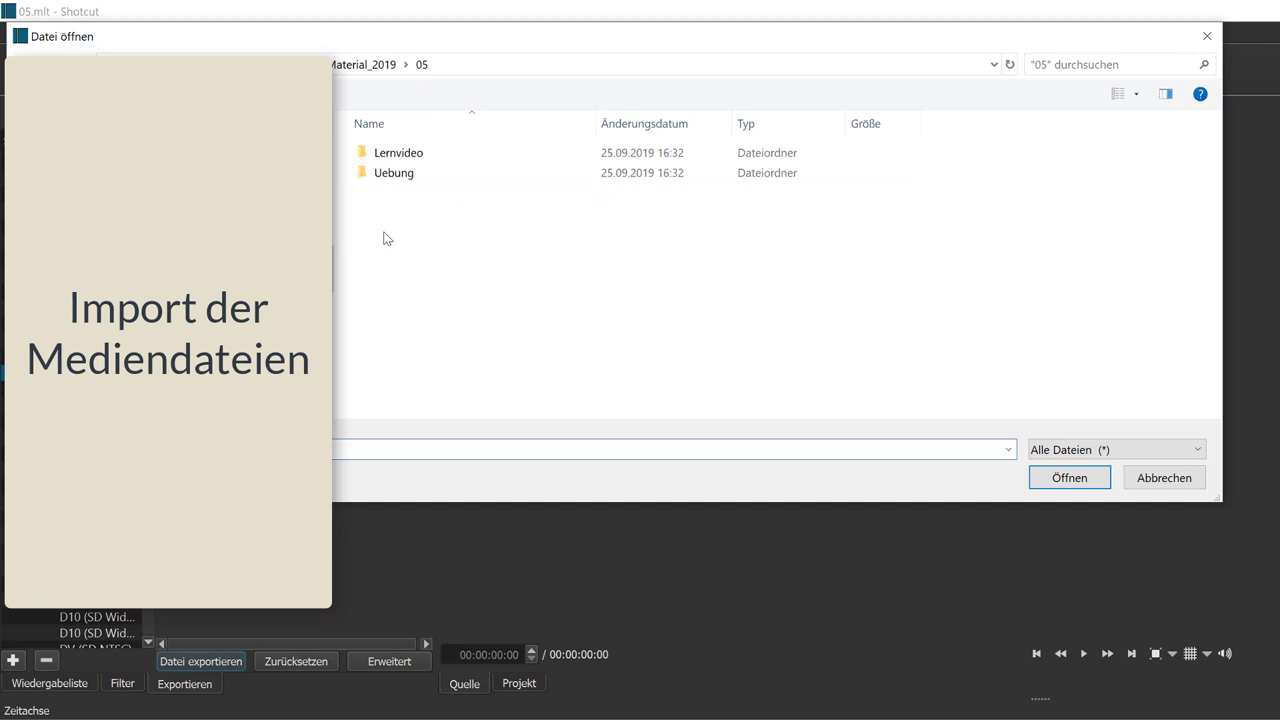
double_click(397, 155)
left_click(420, 152)
left_click(445, 234, "shift")
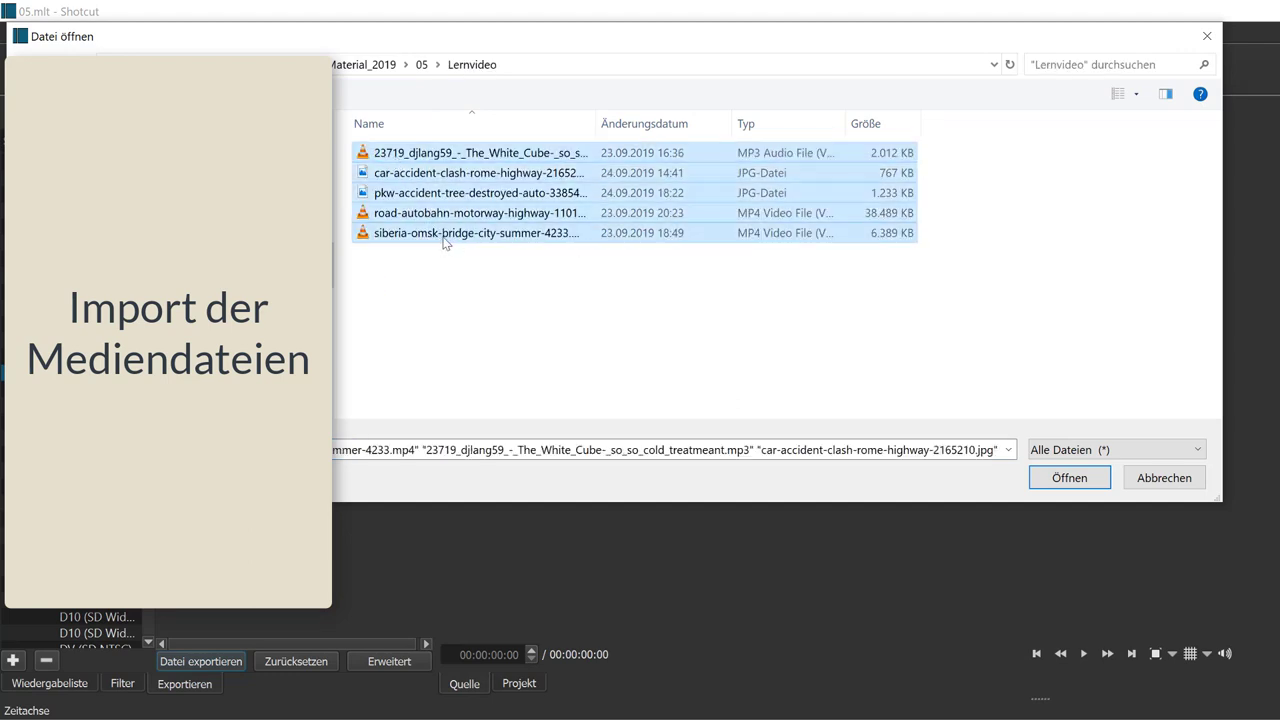
left_click(1064, 478)
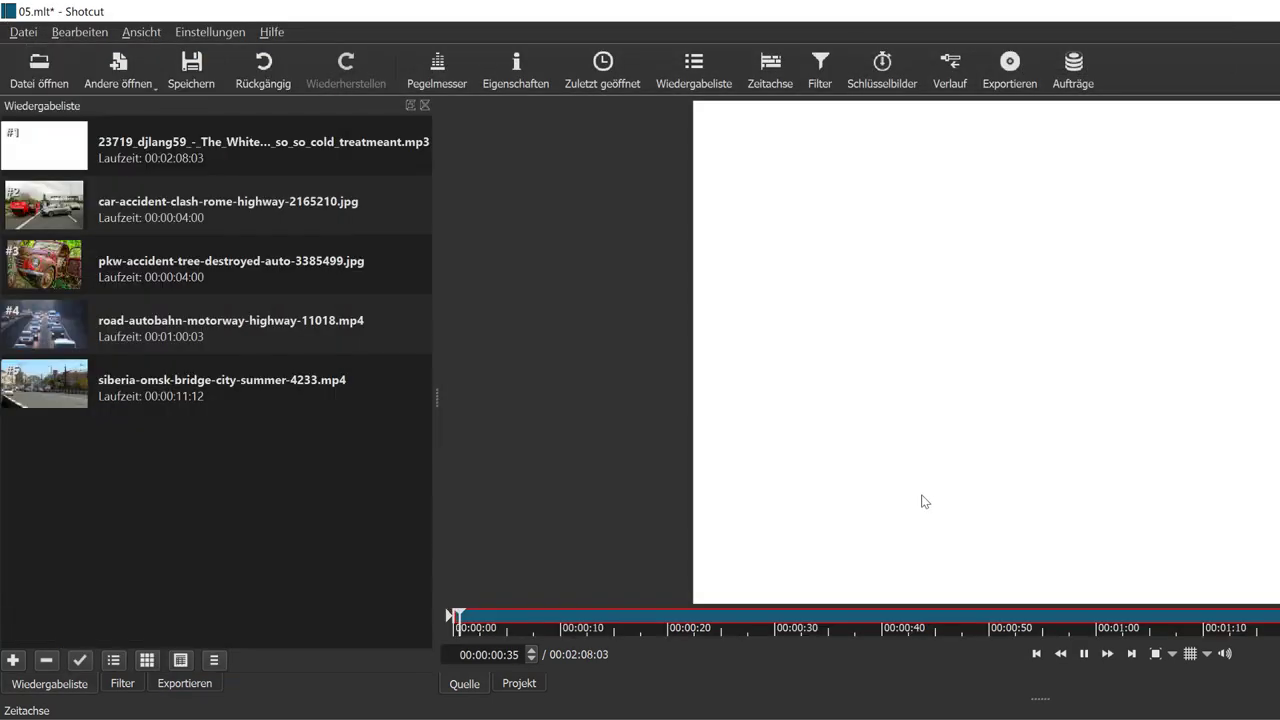
left_click(1084, 654)
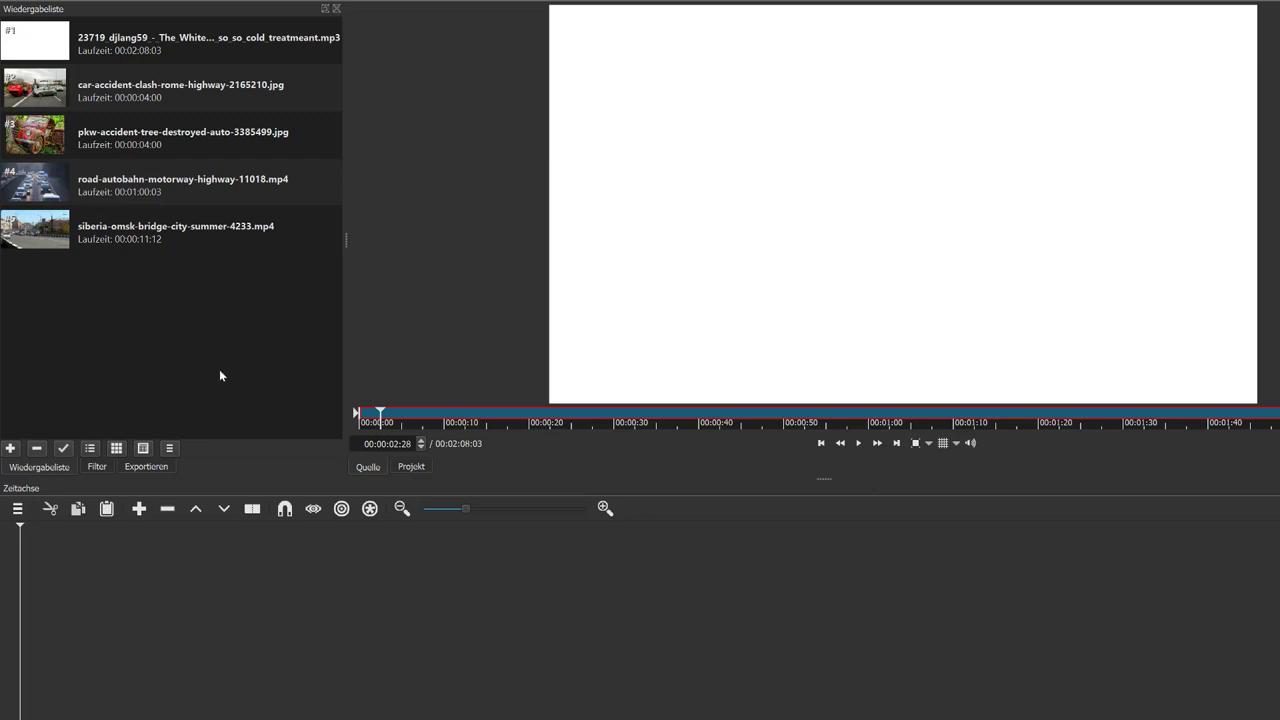
Step: Add one audio track and two video tracks to the empty timeline
left_click(18, 508)
left_click(35, 516)
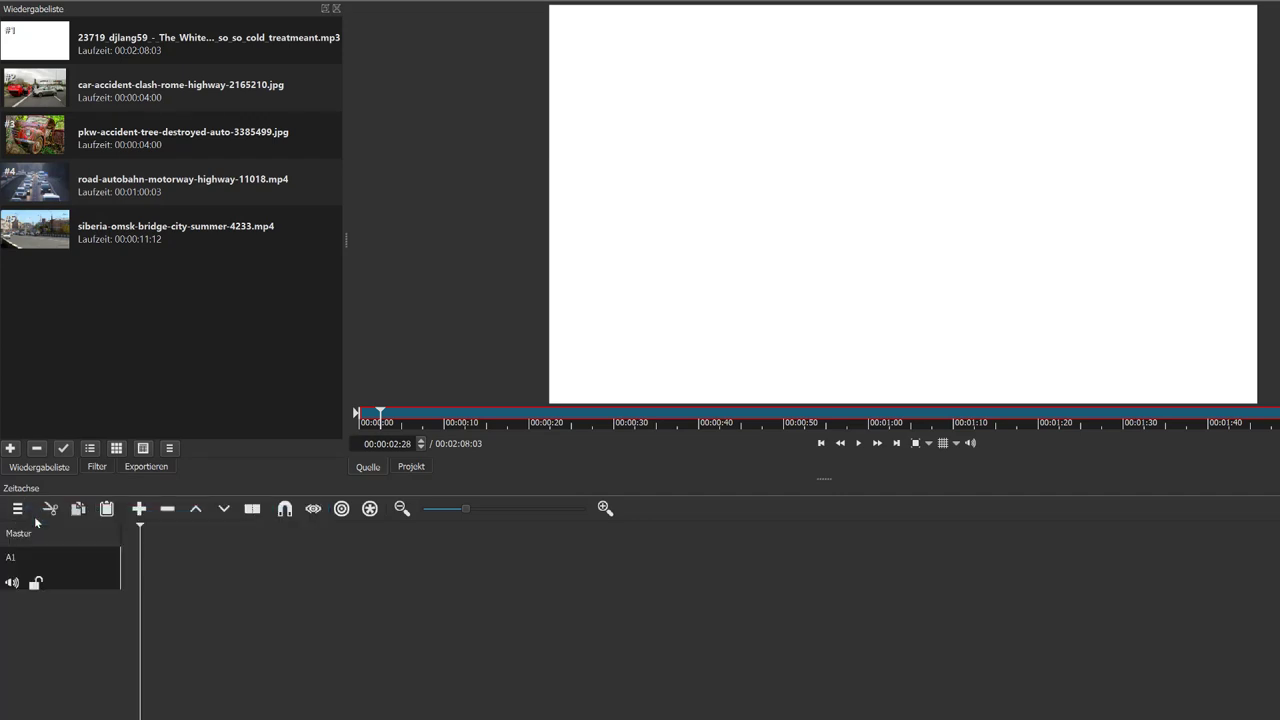
left_click(18, 508)
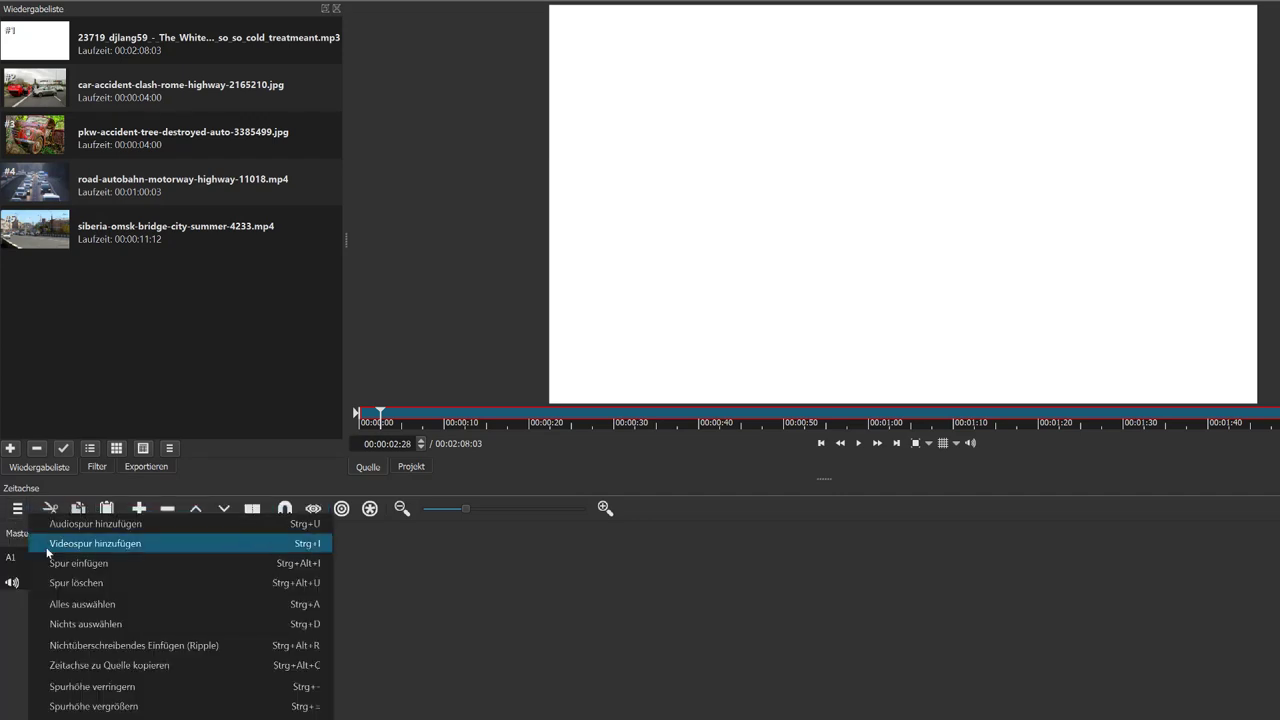
left_click(37, 541)
left_click(18, 508)
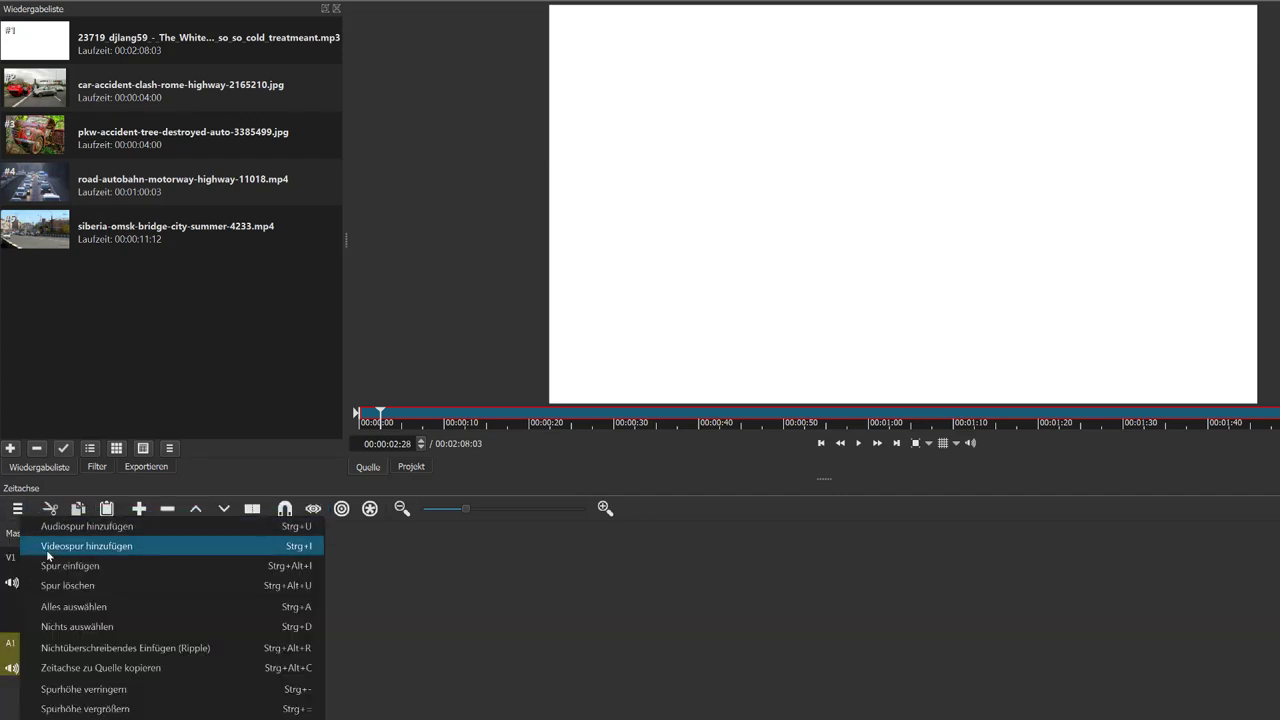
left_click(46, 549)
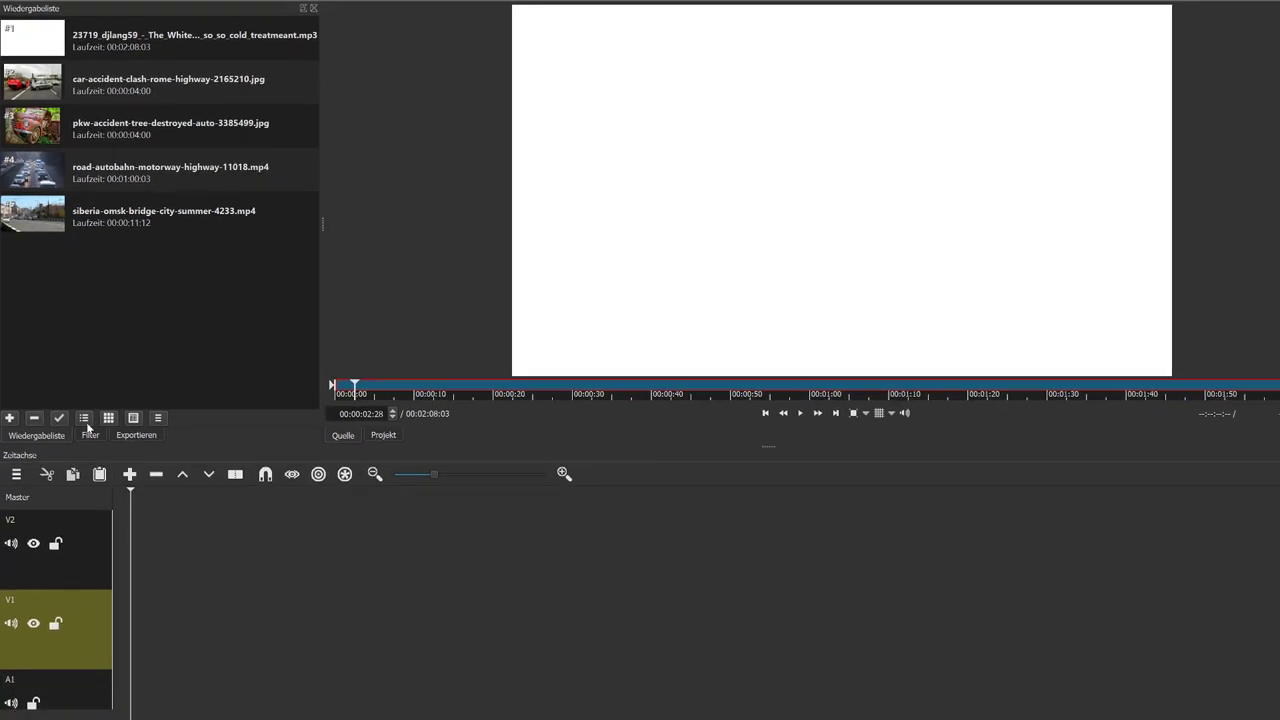
Step: Place the mp3 near the start of track A1, and on V2 the car-accident image near the start and the pkw-accident image at about 12 s
left_click_drag(44, 46, 175, 684)
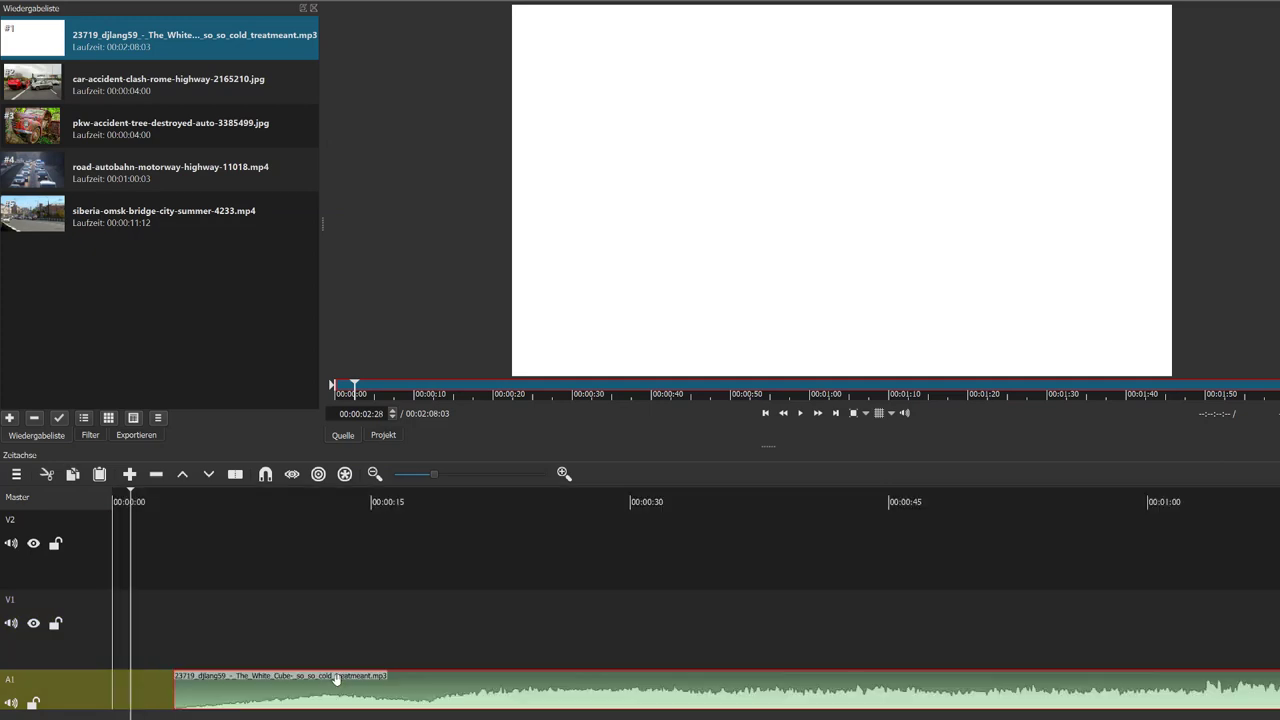
left_click_drag(29, 86, 200, 505)
left_click_drag(31, 146, 612, 579)
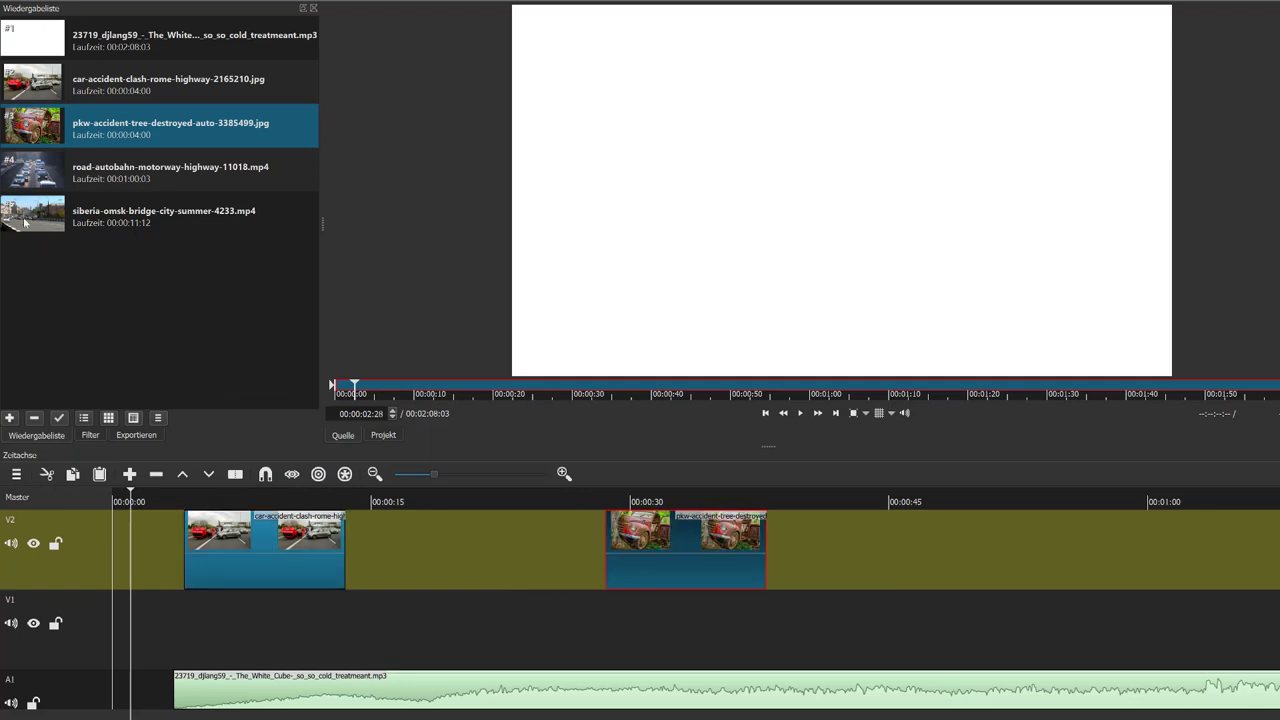
Step: Place the road-autobahn video near the start of track V1 and the siberia-omsk-bridge video behind it at about 66 s
left_click(36, 172)
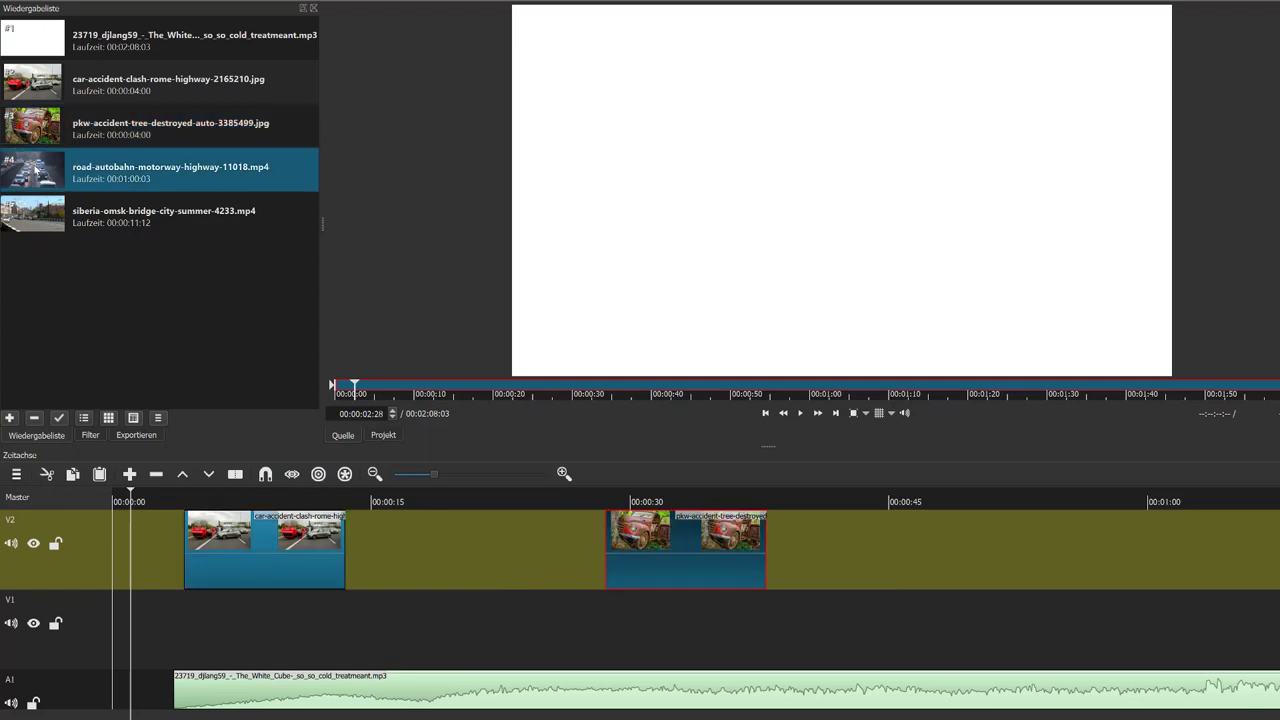
left_click_drag(36, 172, 186, 622)
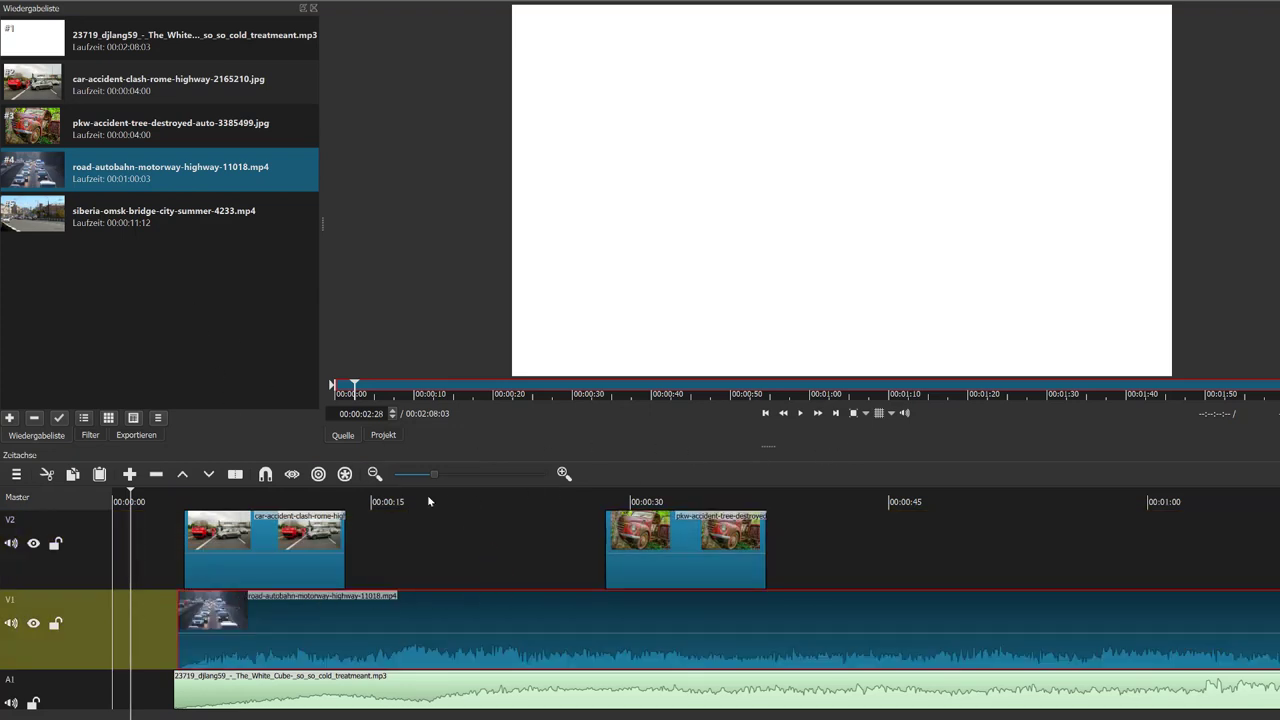
left_click(374, 474)
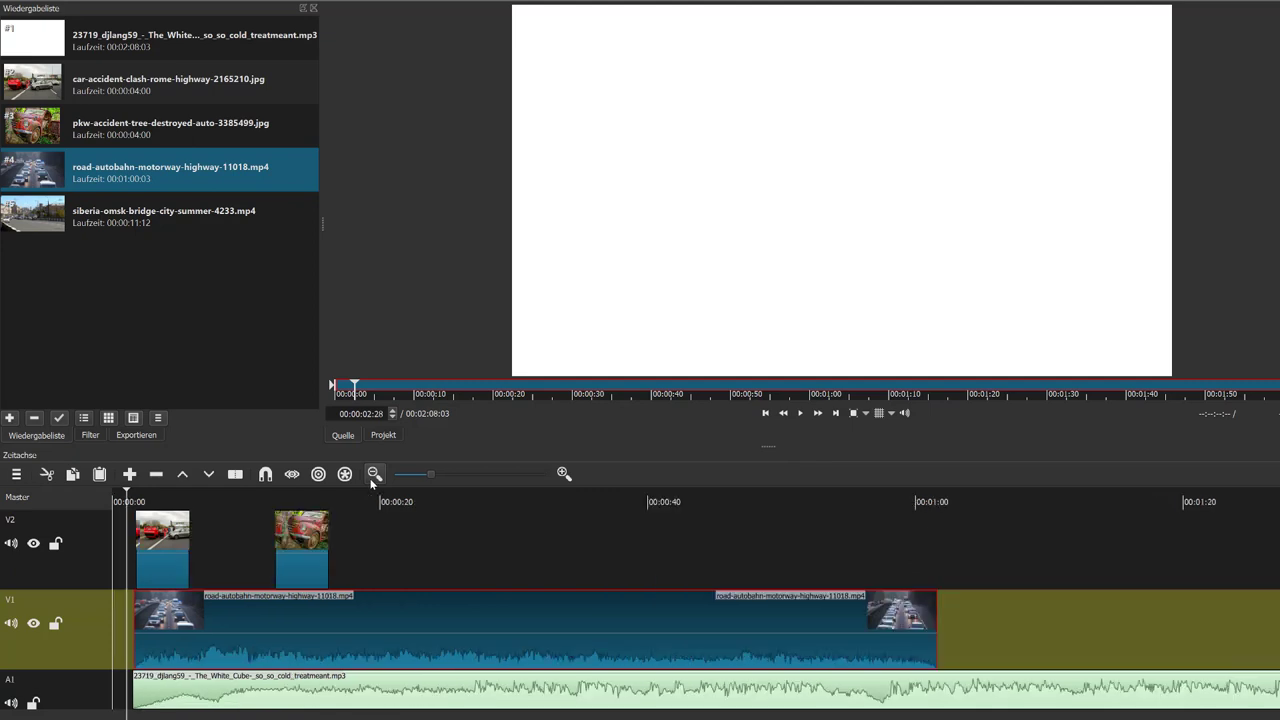
left_click(374, 474)
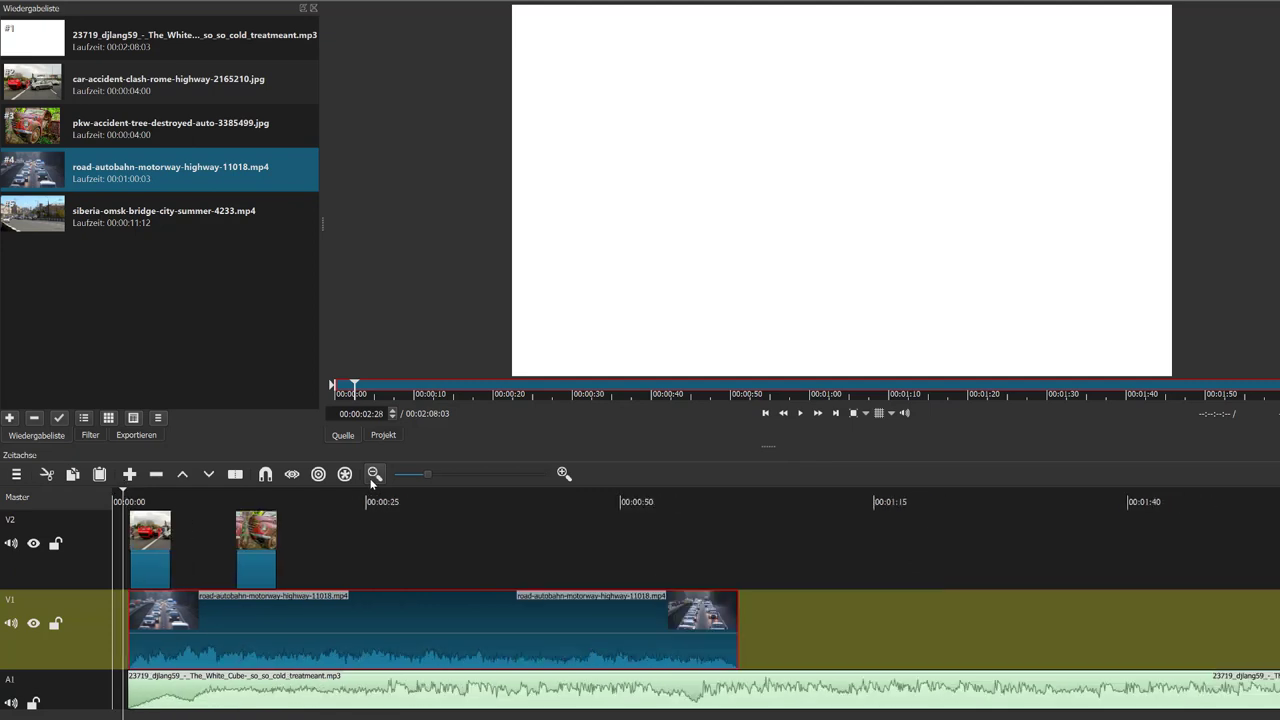
left_click(18, 218)
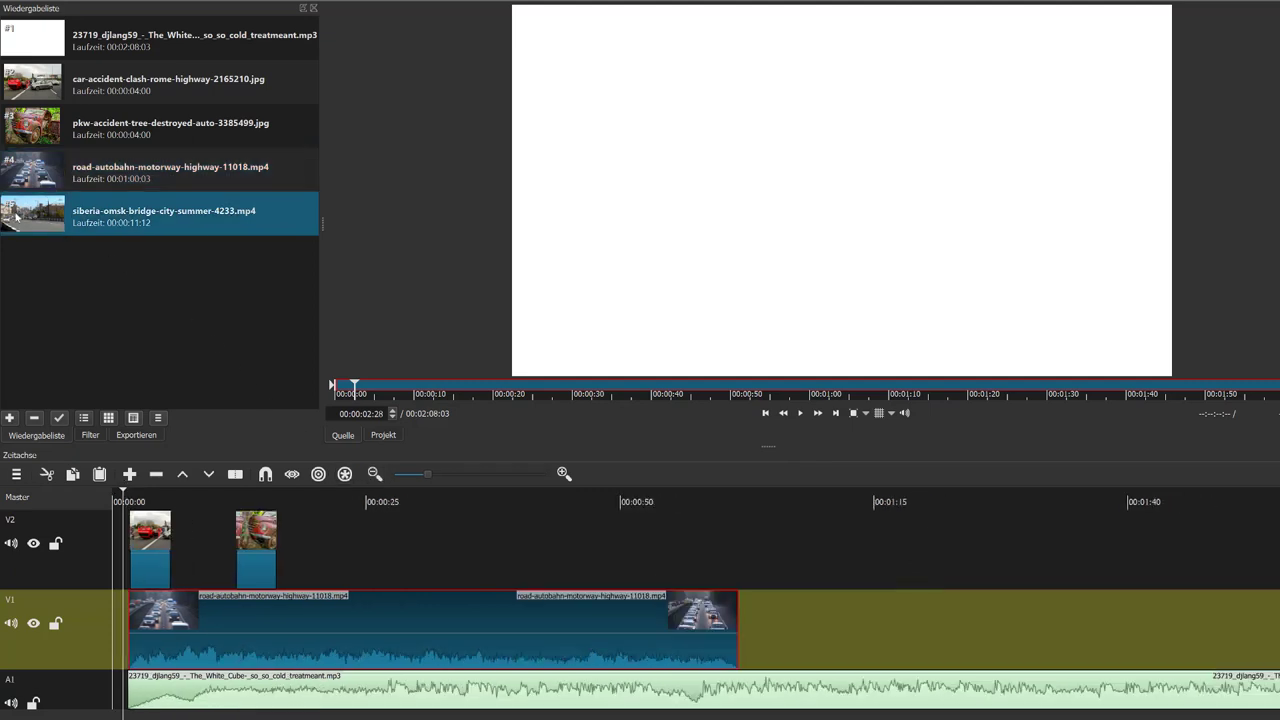
left_click_drag(16, 217, 784, 628)
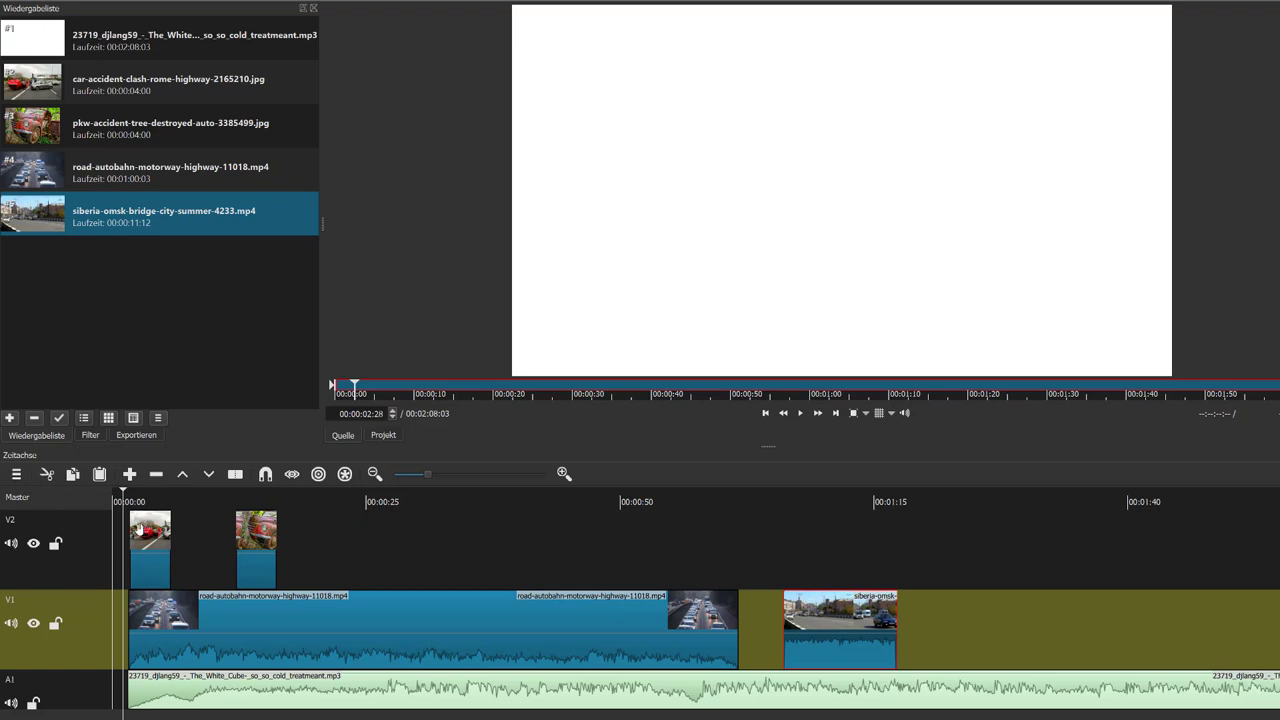
Step: Move the car-accident image to the very start of track V2 and add the Text: Einfach video filter to it
left_click_drag(140, 530, 113, 538)
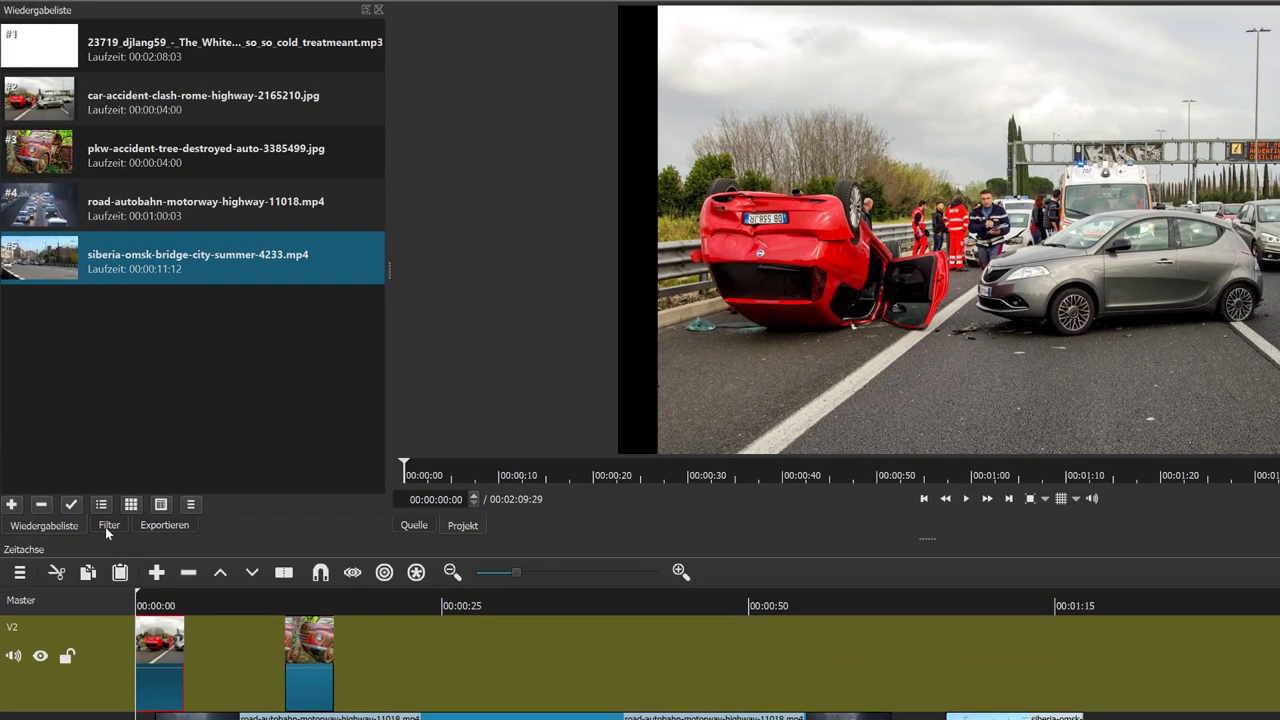
left_click(90, 436)
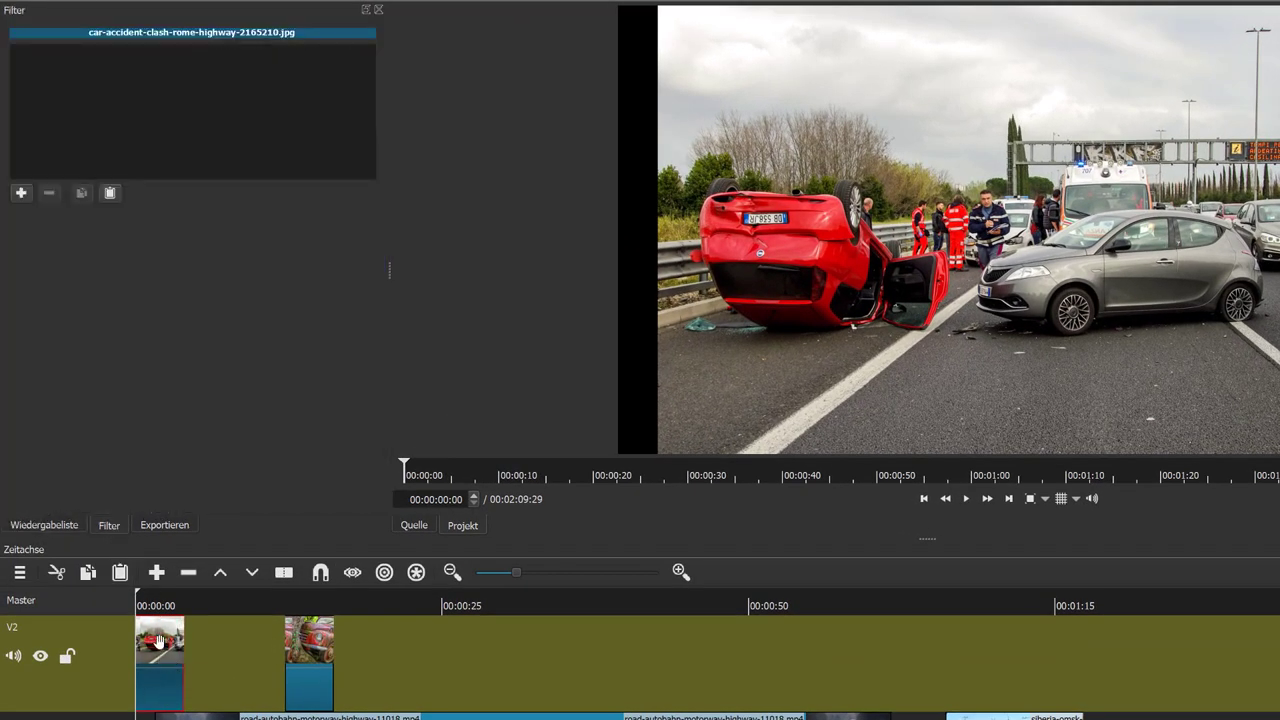
left_click(21, 194)
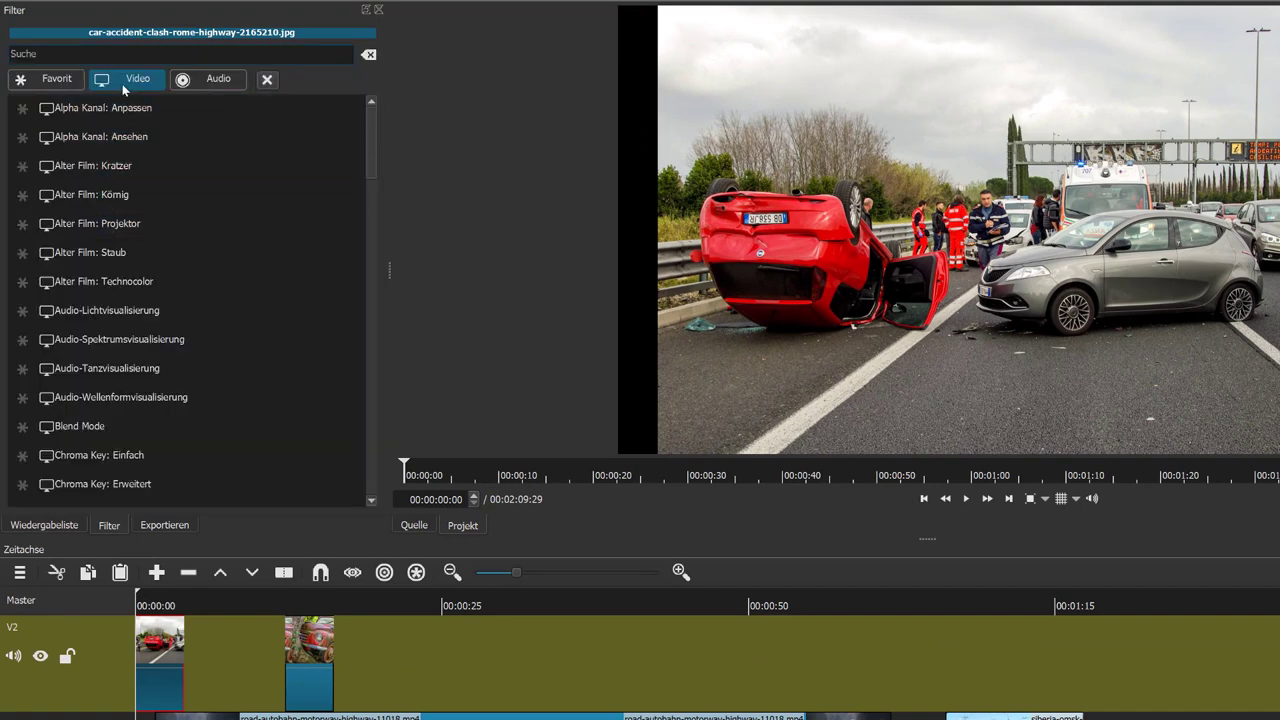
scroll(170, 340, "down", 10)
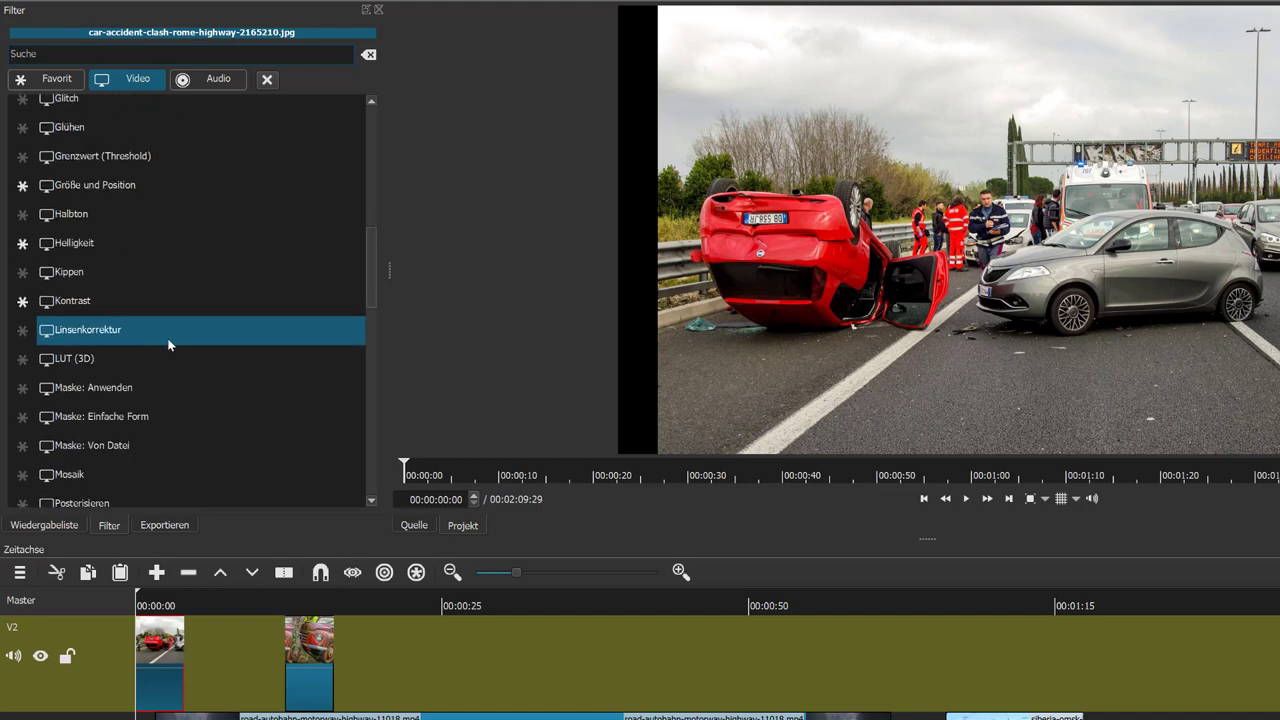
scroll(168, 344, "down", 6)
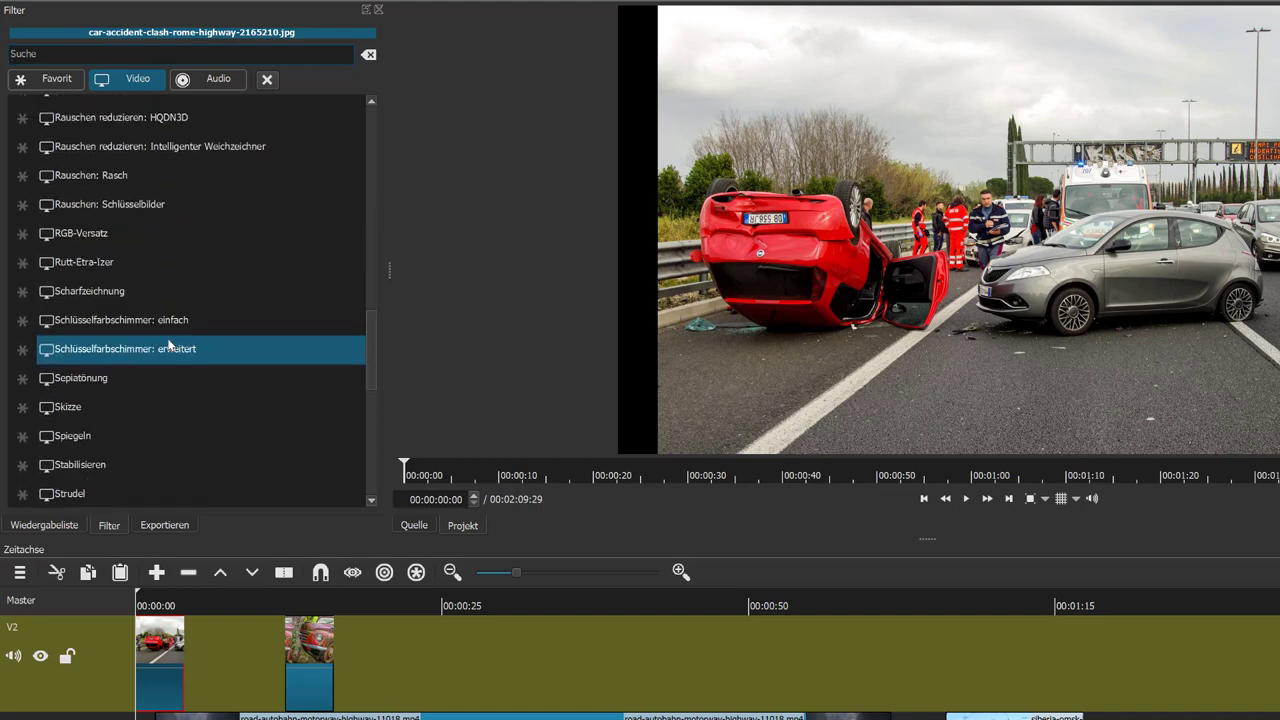
scroll(168, 344, "down", 3)
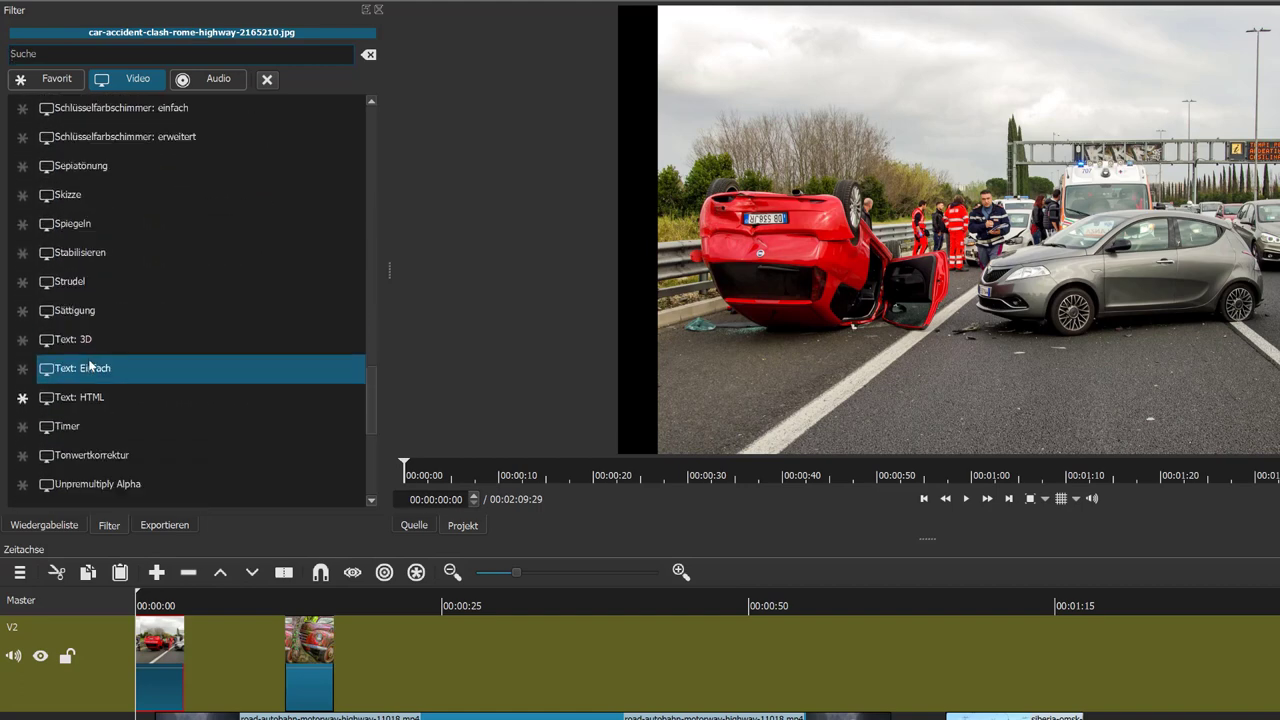
left_click(89, 367)
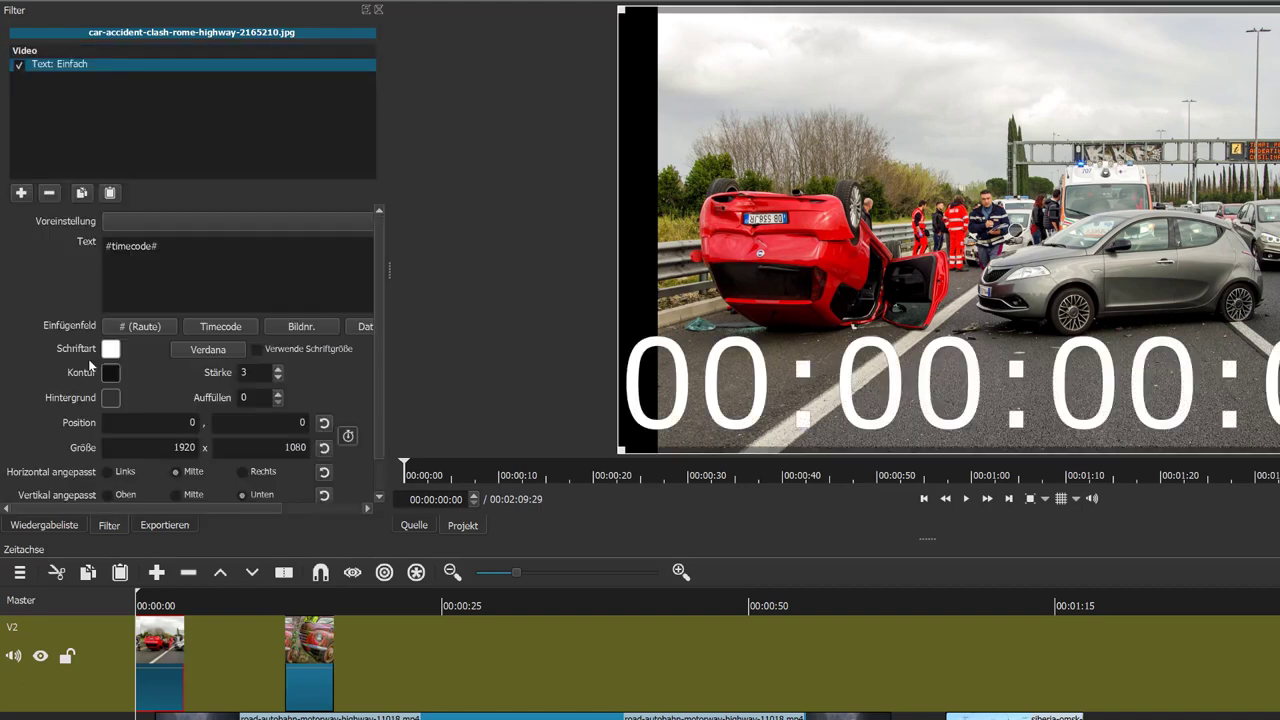
Step: Enter "Zeitlupe und Zeitraffer - Geschwindigkeit von Videoclips" with a line break after the dash, and fit the text frame to 1660 x 876 at position 88, 190
triple_click(168, 251)
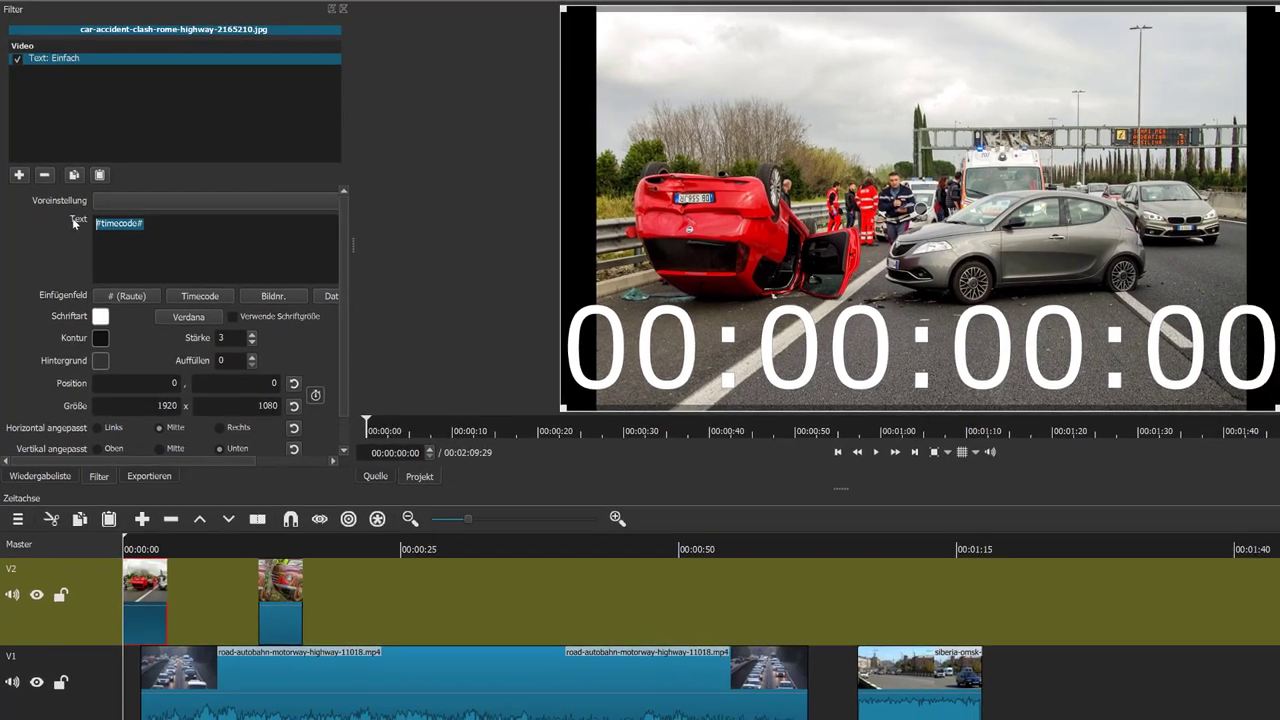
type("Zeitlupe und Zeitraffer - Geschwindigkeit von Videoclips")
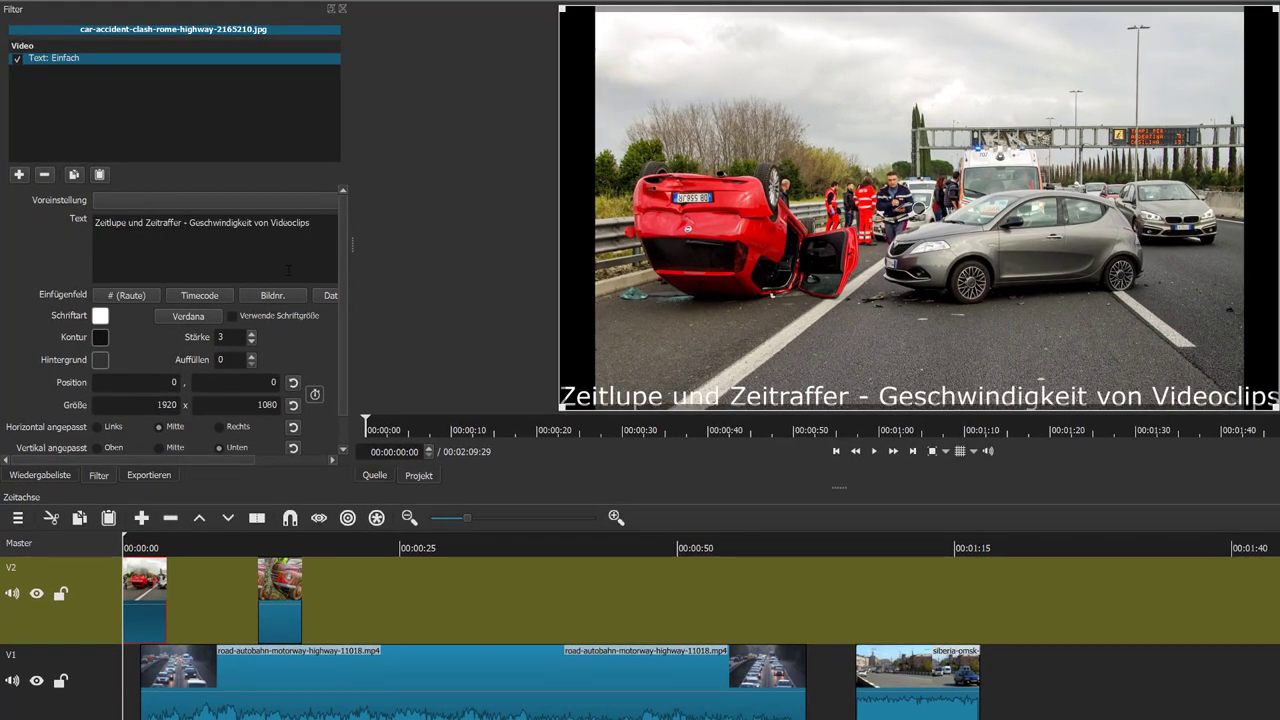
key("Return")
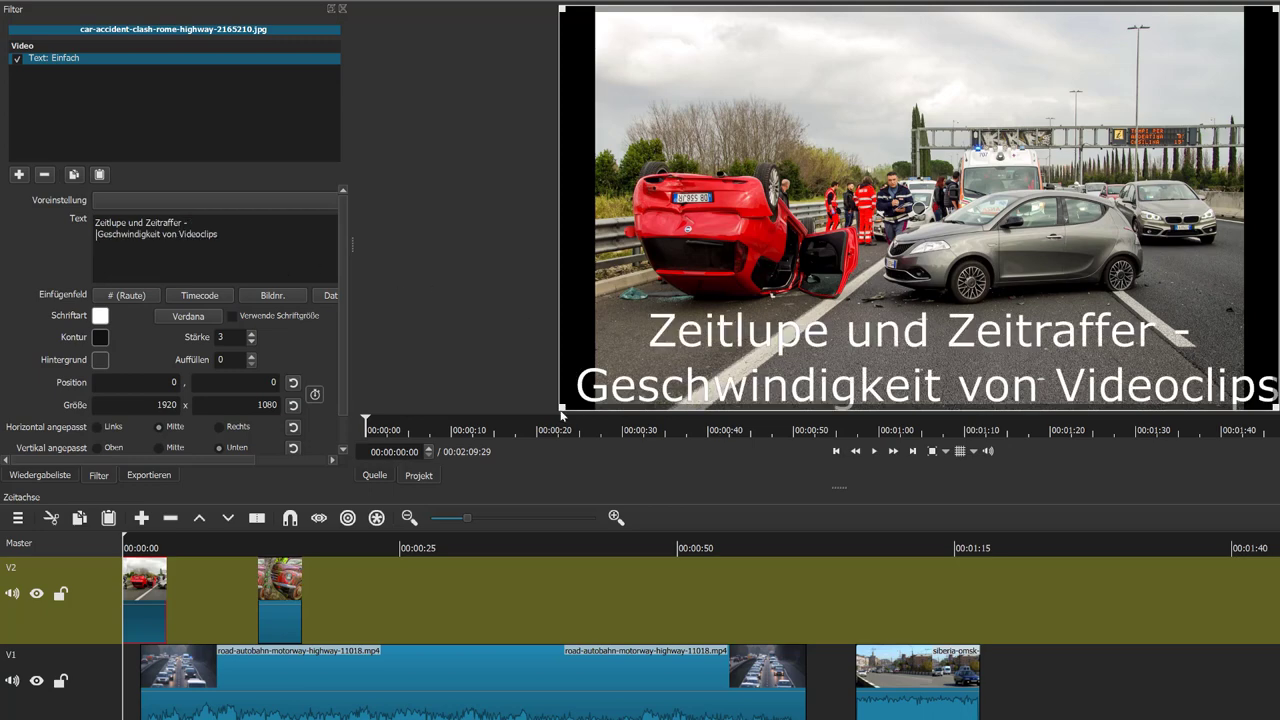
left_click_drag(561, 408, 659, 330)
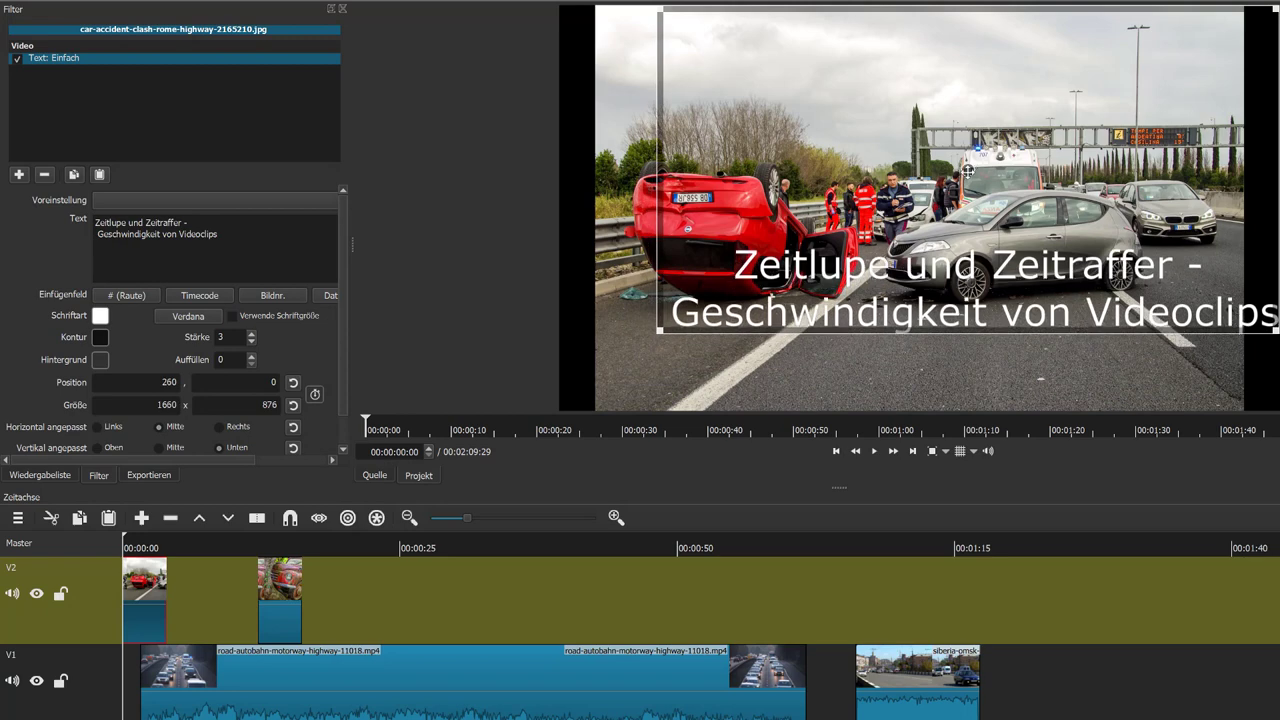
left_click_drag(967, 170, 890, 265)
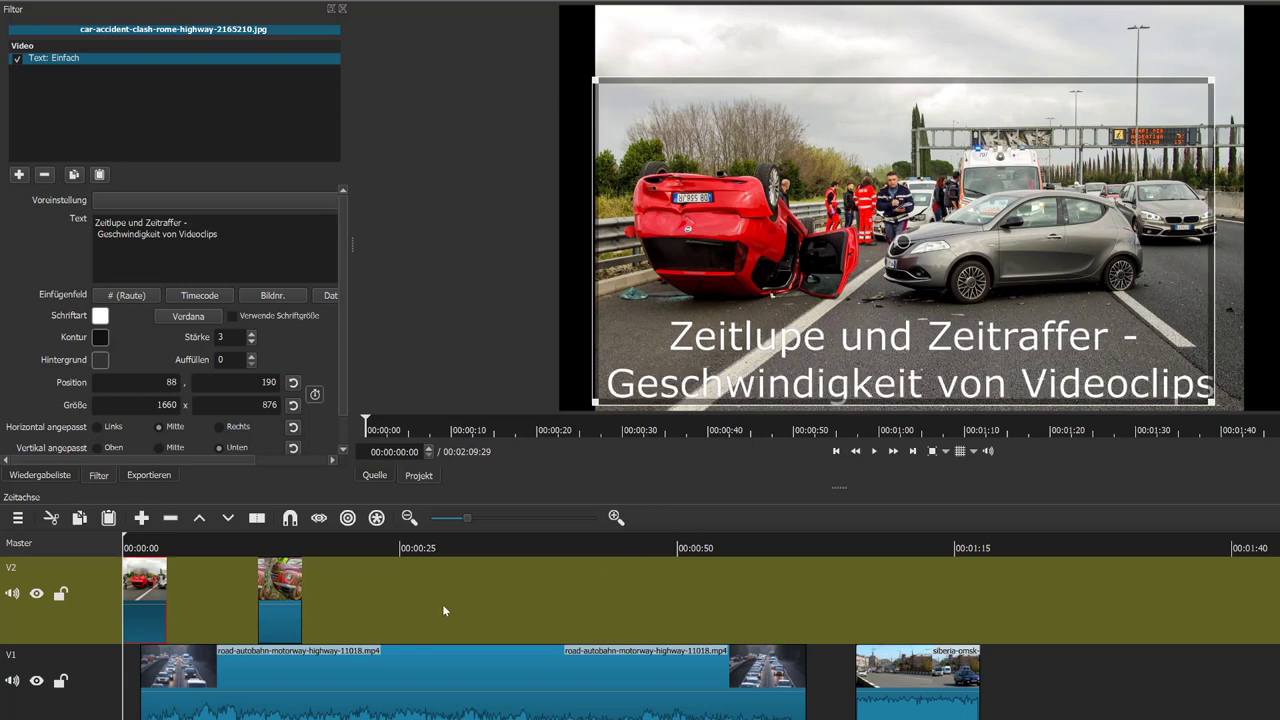
Step: Skim through the road-autobahn clip on the timeline up to about 25 seconds
left_click(214, 538)
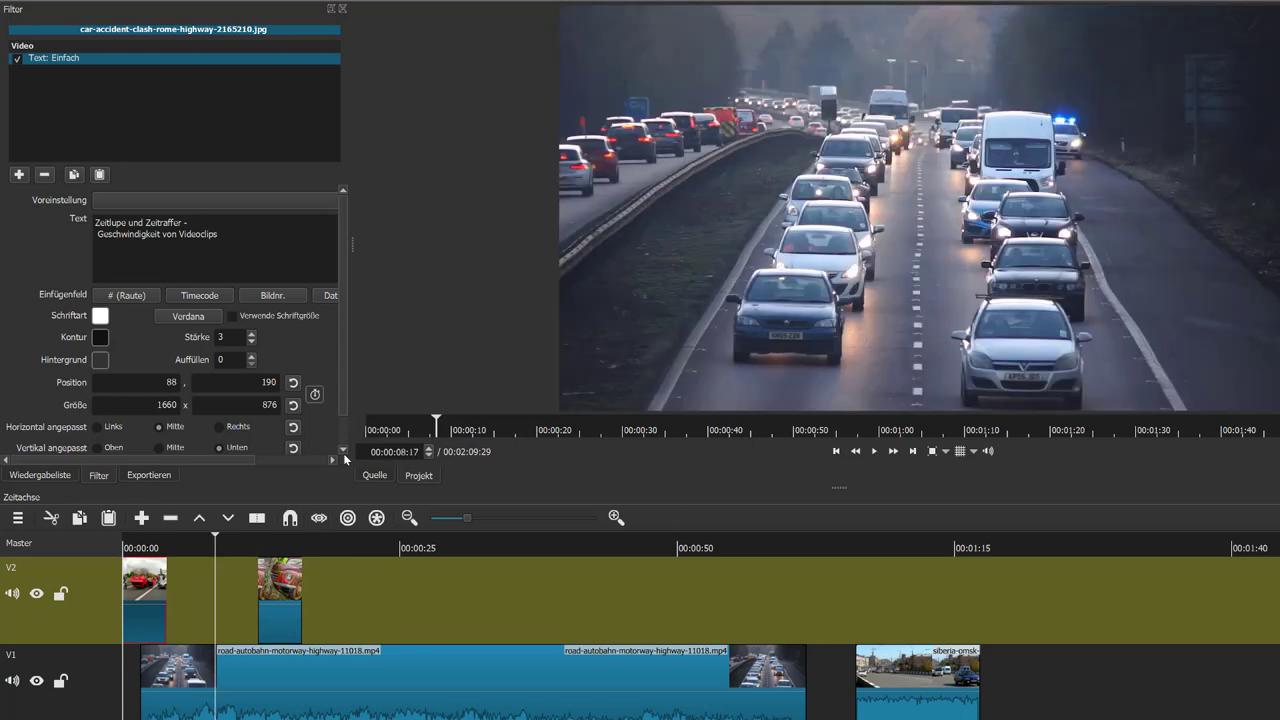
left_click(281, 542)
left_click(330, 548)
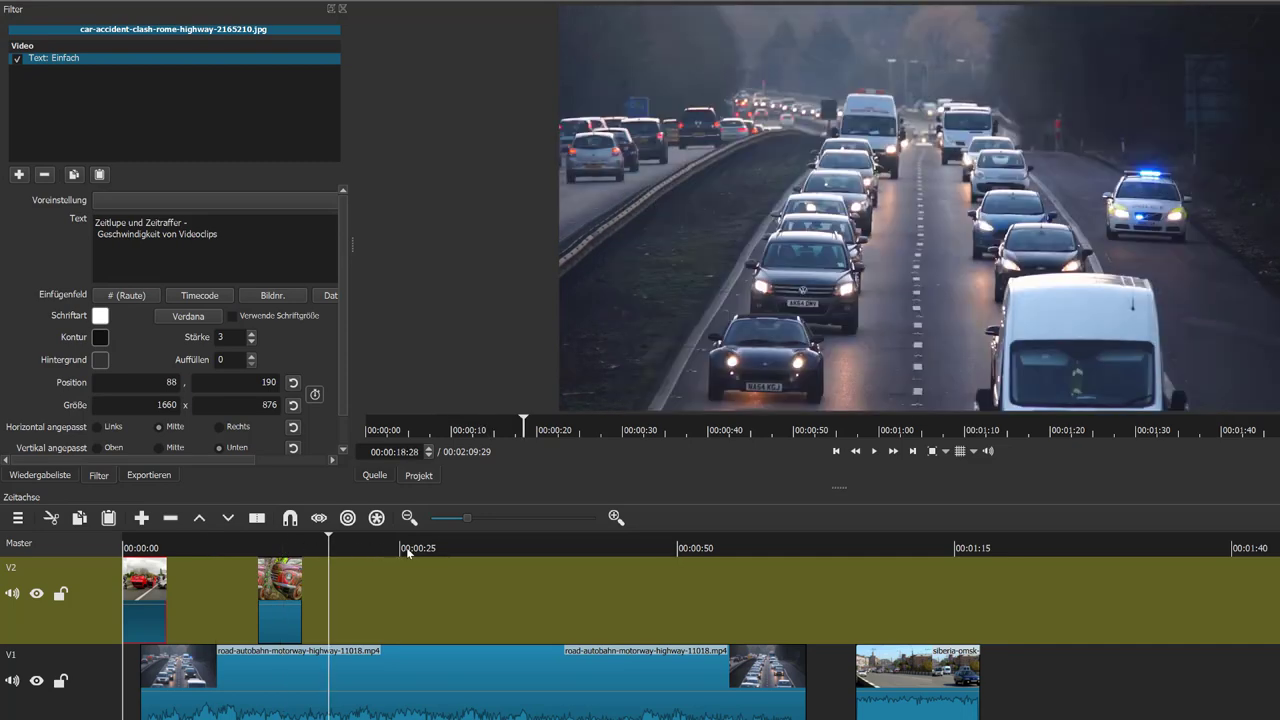
left_click(406, 545)
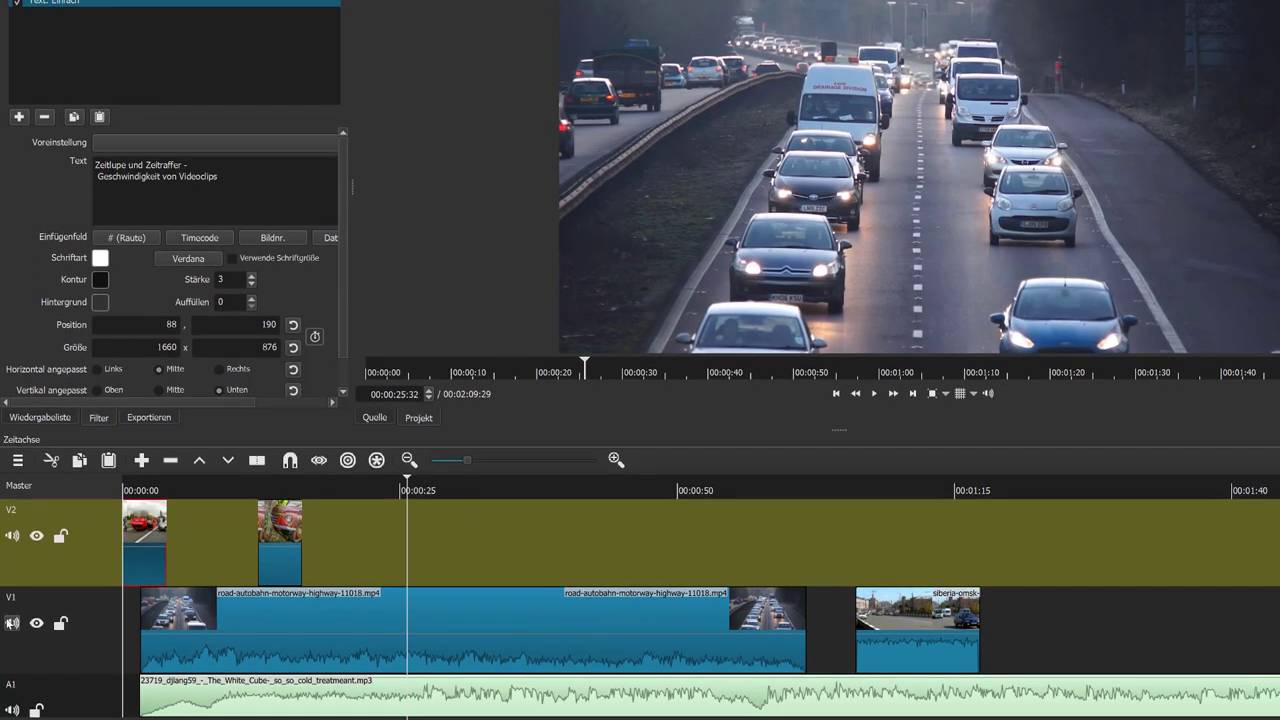
Step: Mute track A1 and play a short passage from about 25 s with only track V1's sound audible
left_click(12, 681)
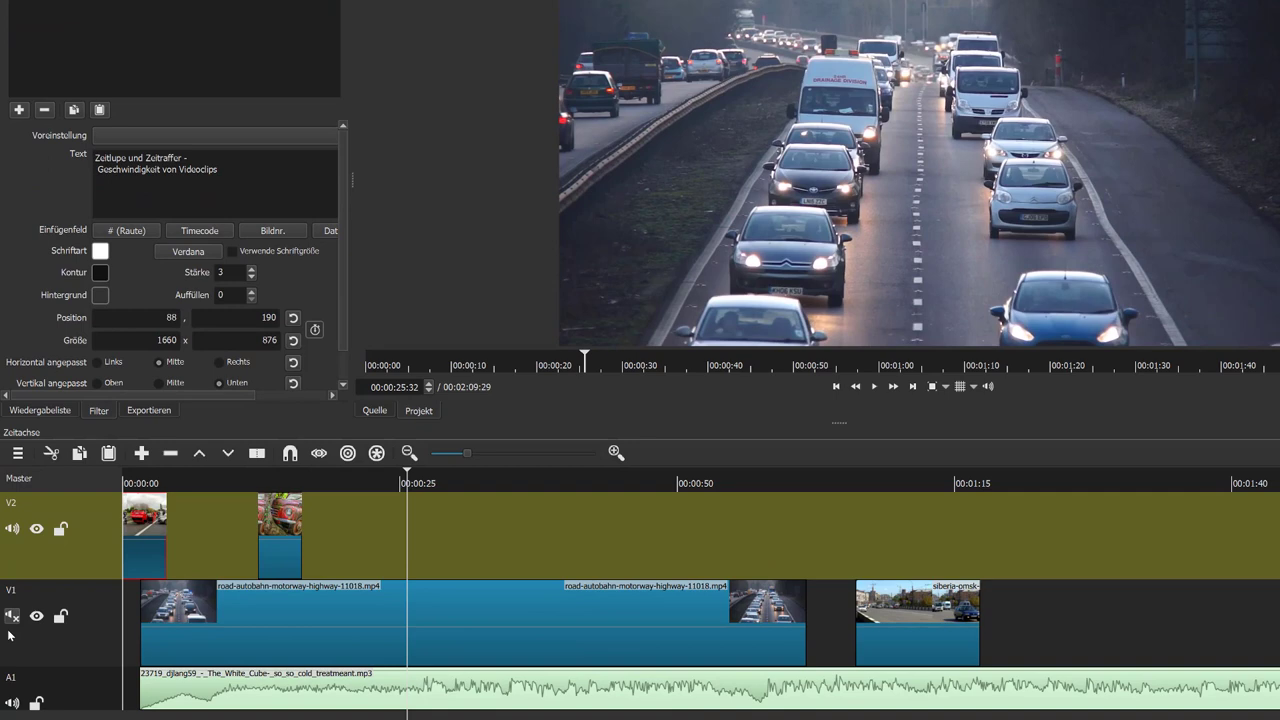
left_click(12, 703)
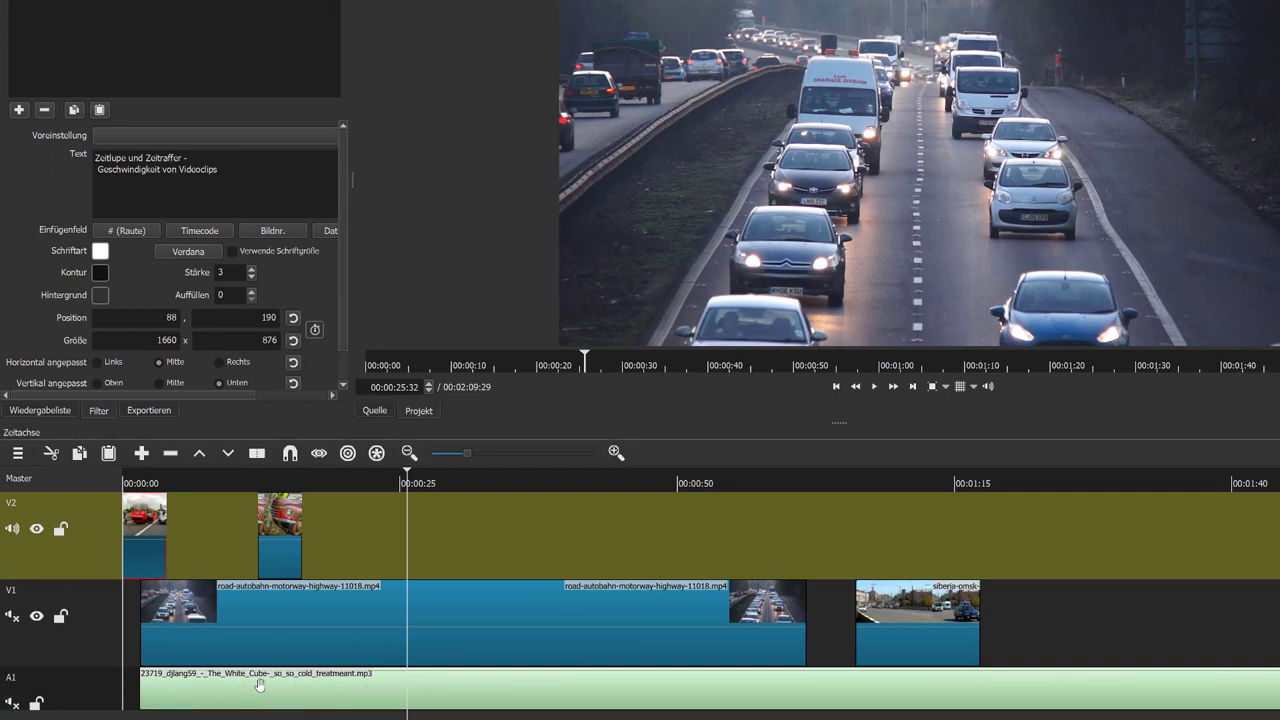
left_click(13, 620)
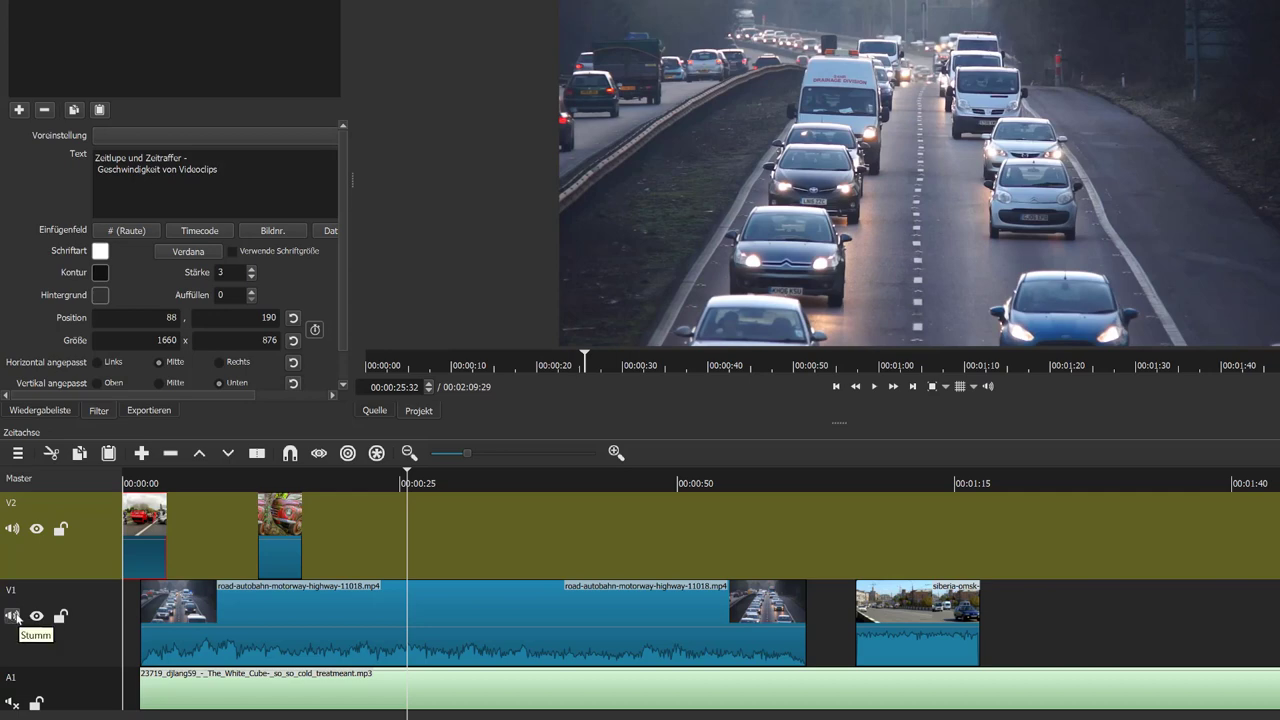
left_click(873, 387)
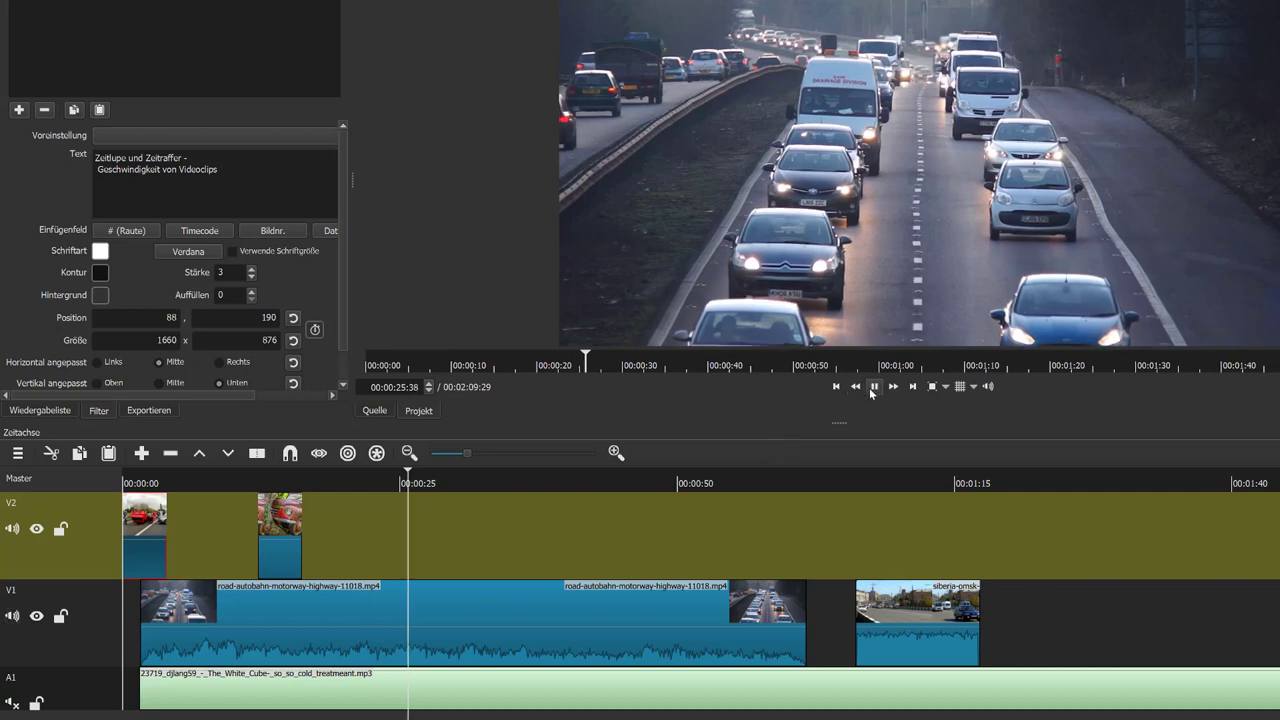
left_click(872, 387)
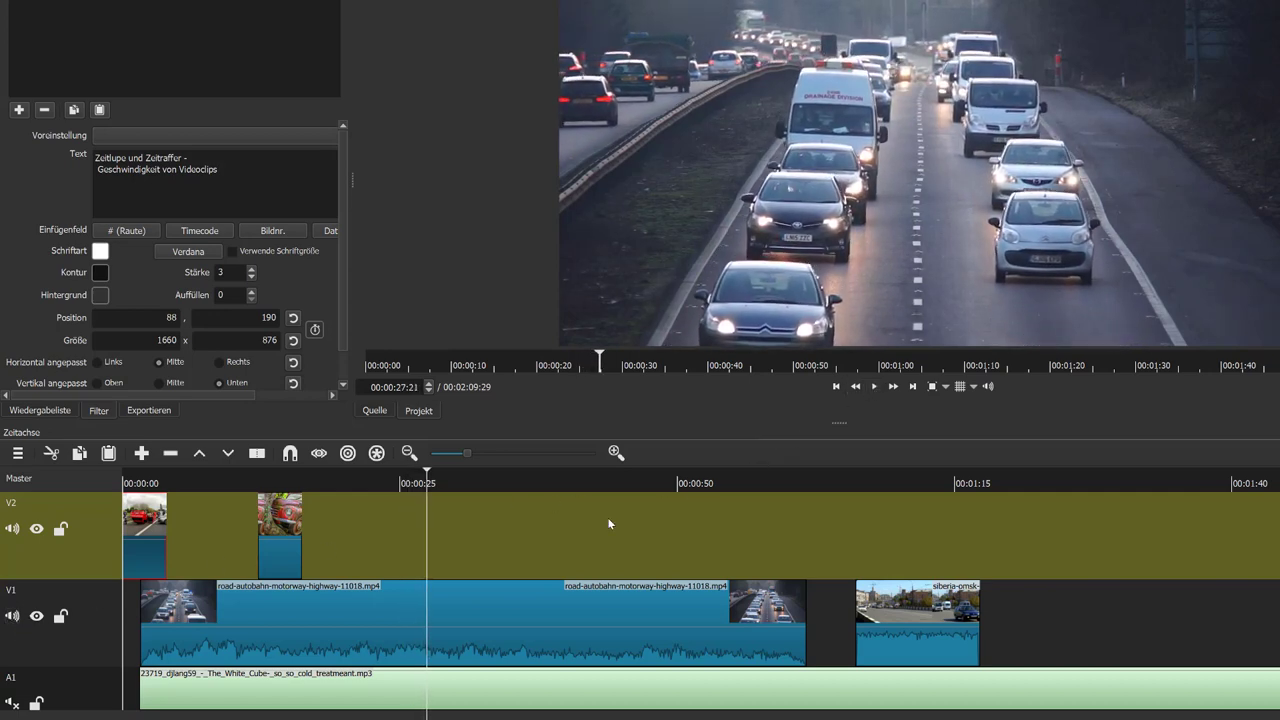
Step: Mute track V1, play a short passage with only the A1 music audible, and mute A1 as well
left_click(12, 618)
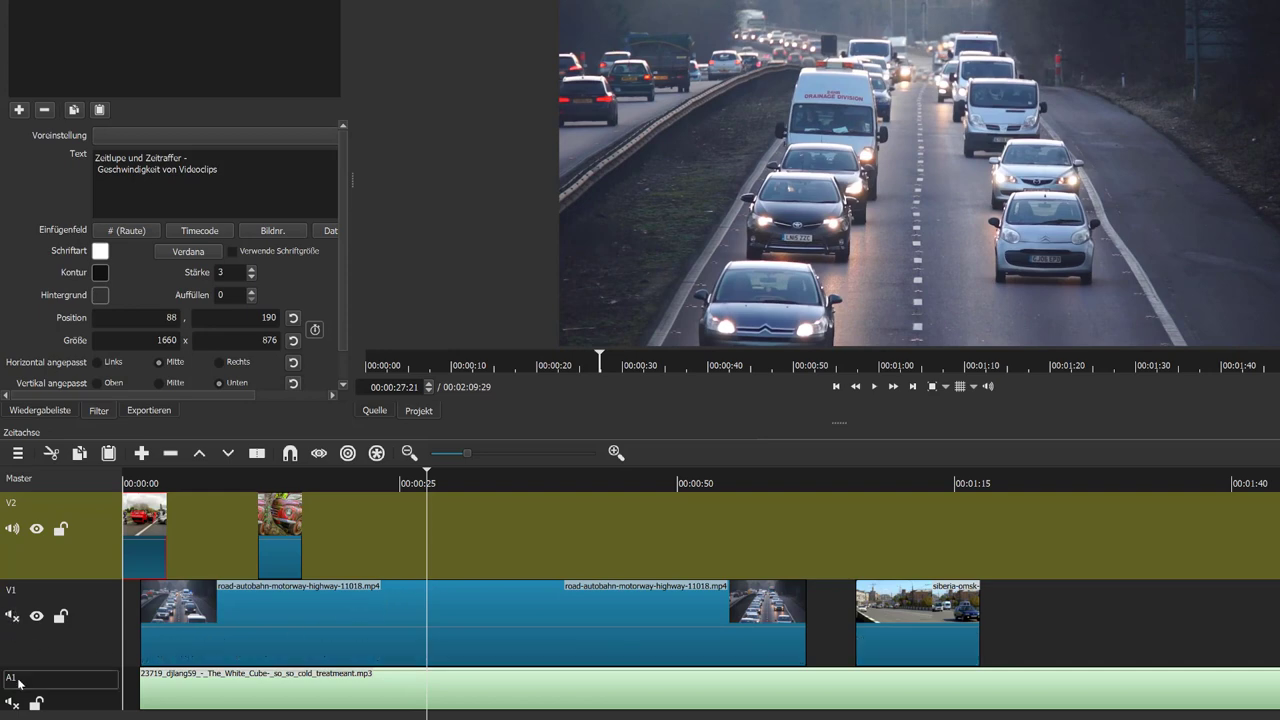
left_click(12, 704)
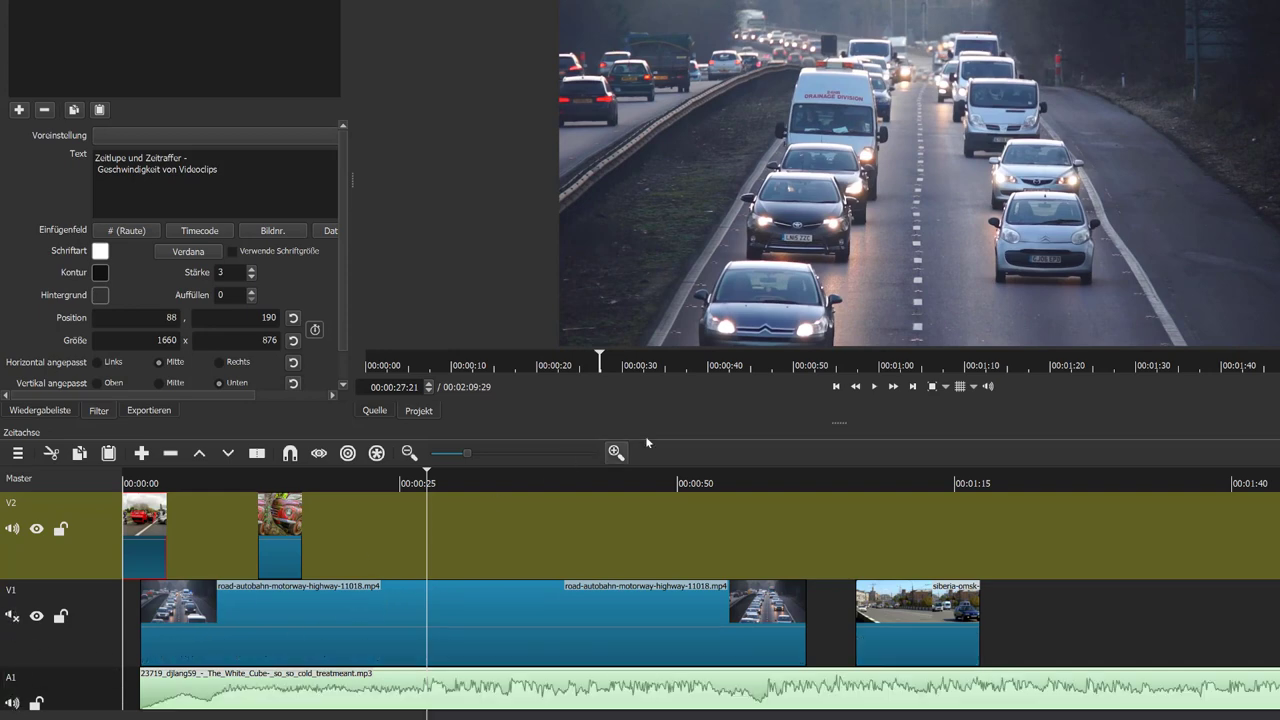
left_click(874, 387)
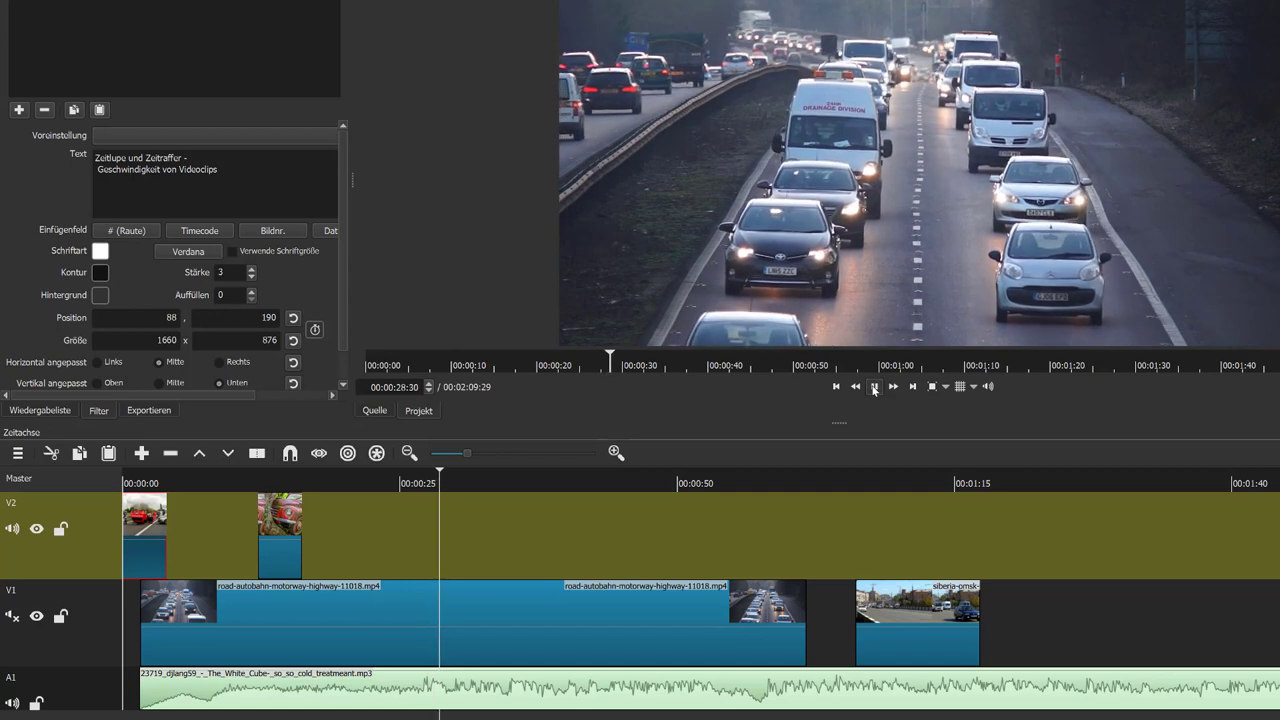
left_click(874, 387)
left_click(12, 704)
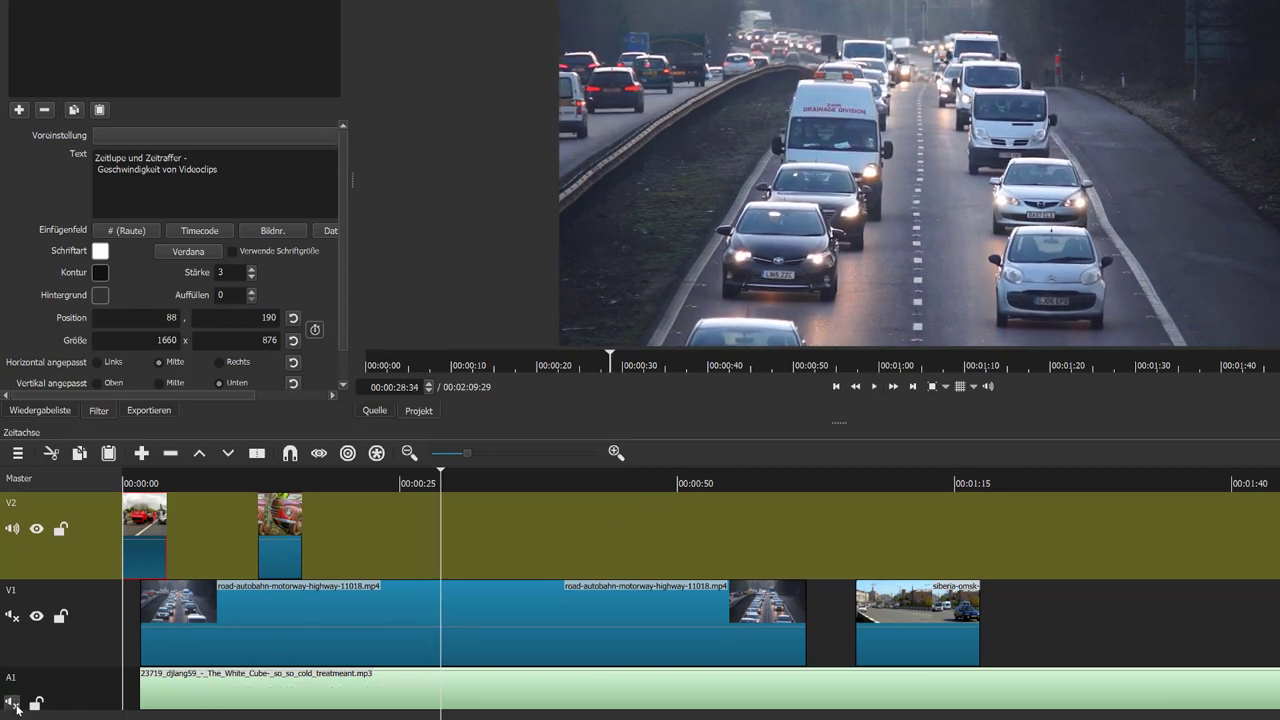
Step: Move the road-autobahn clip directly behind the car-accident image's end and shift the music on A1 to the timeline start
left_click(132, 481)
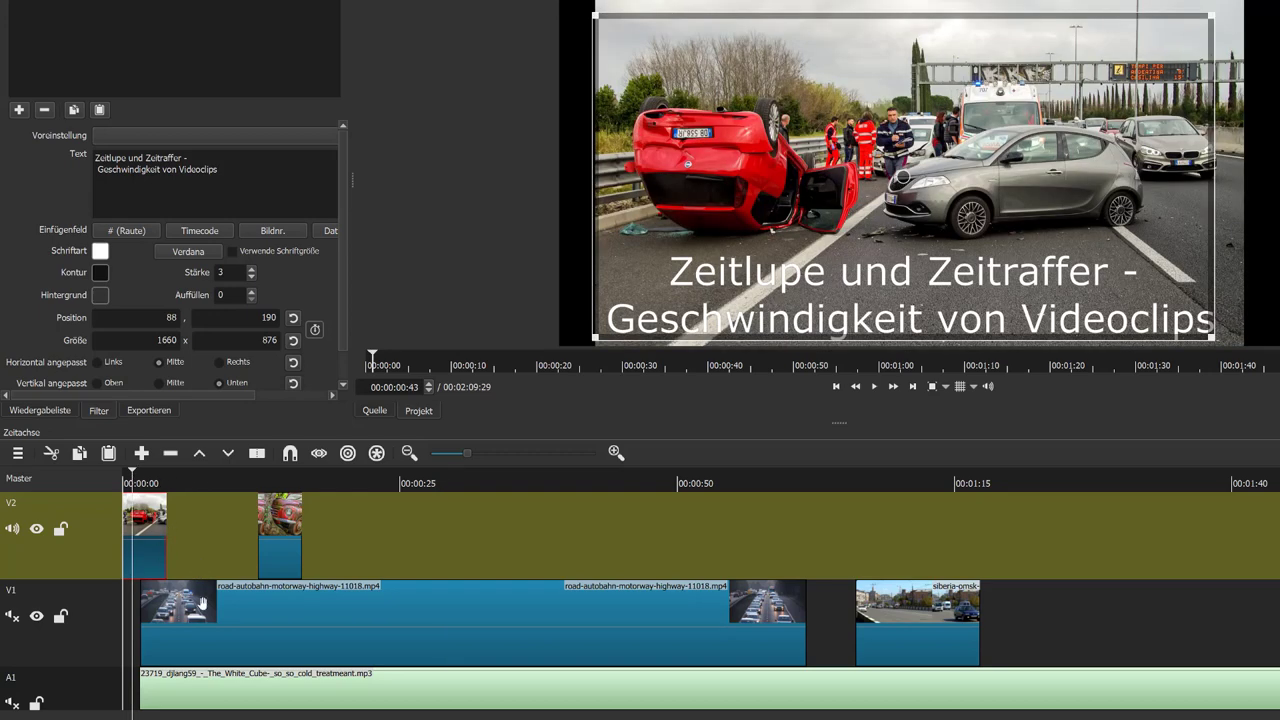
left_click_drag(290, 611, 315, 611)
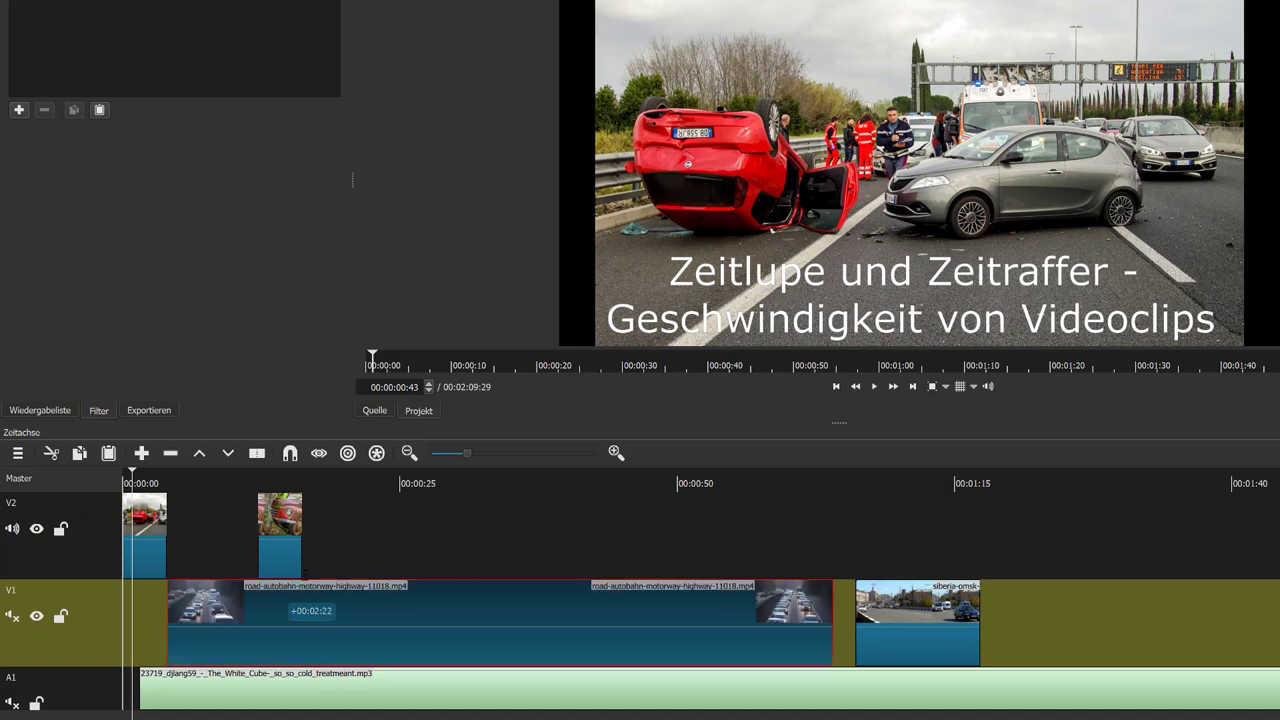
left_click(149, 481)
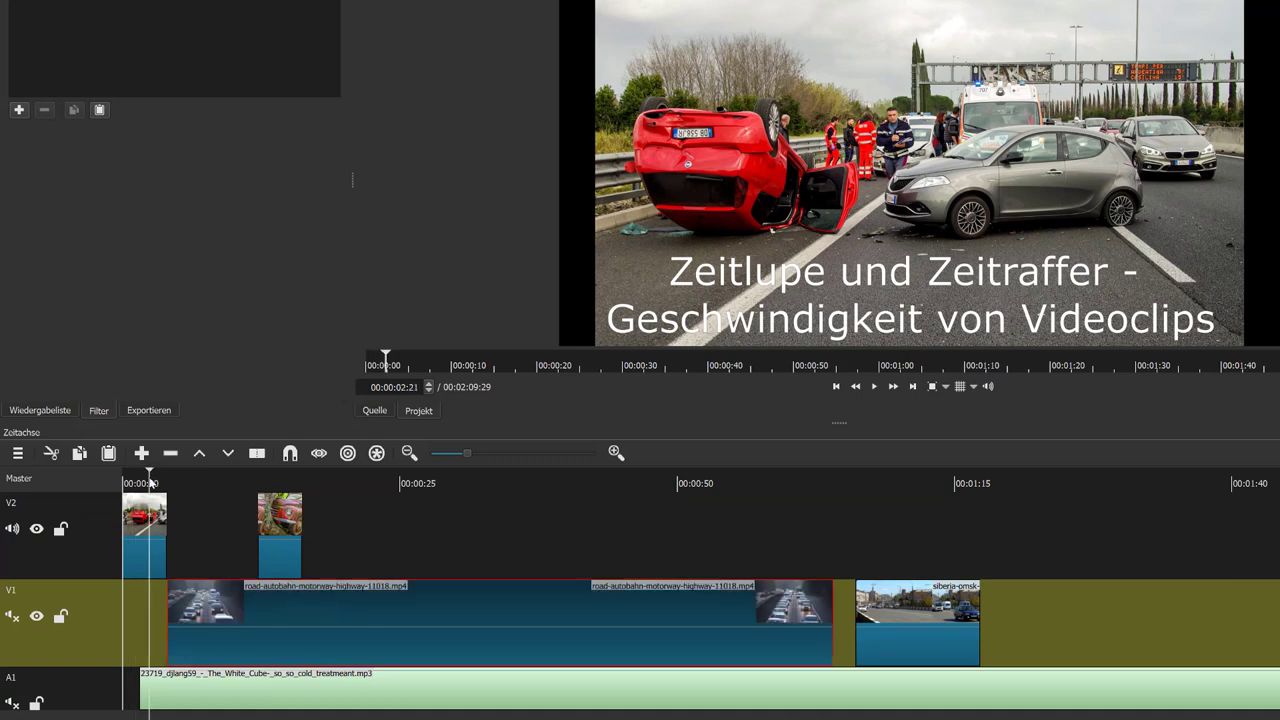
left_click(358, 689)
left_click_drag(350, 689, 336, 691)
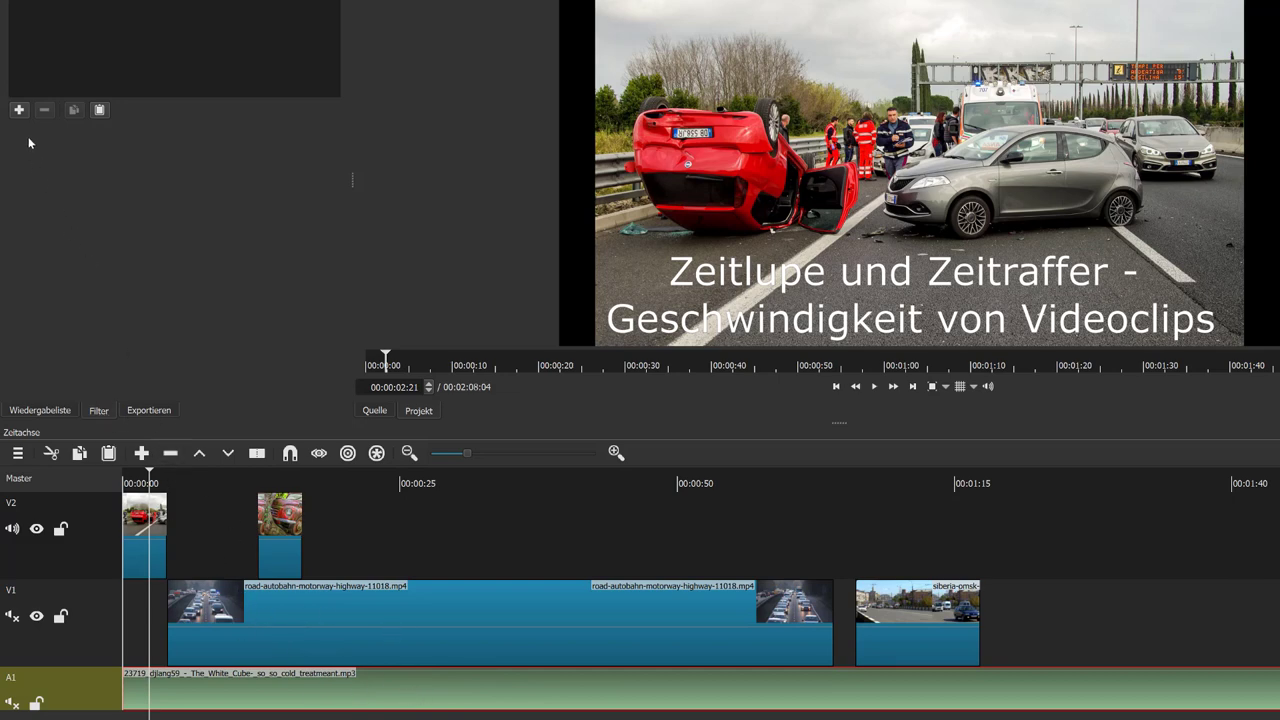
Step: Add the Verstärkung / Lautstärke audio filter to the music clip with a level of -28,9 dB and unmute A1
left_click(18, 111)
left_click(185, 8)
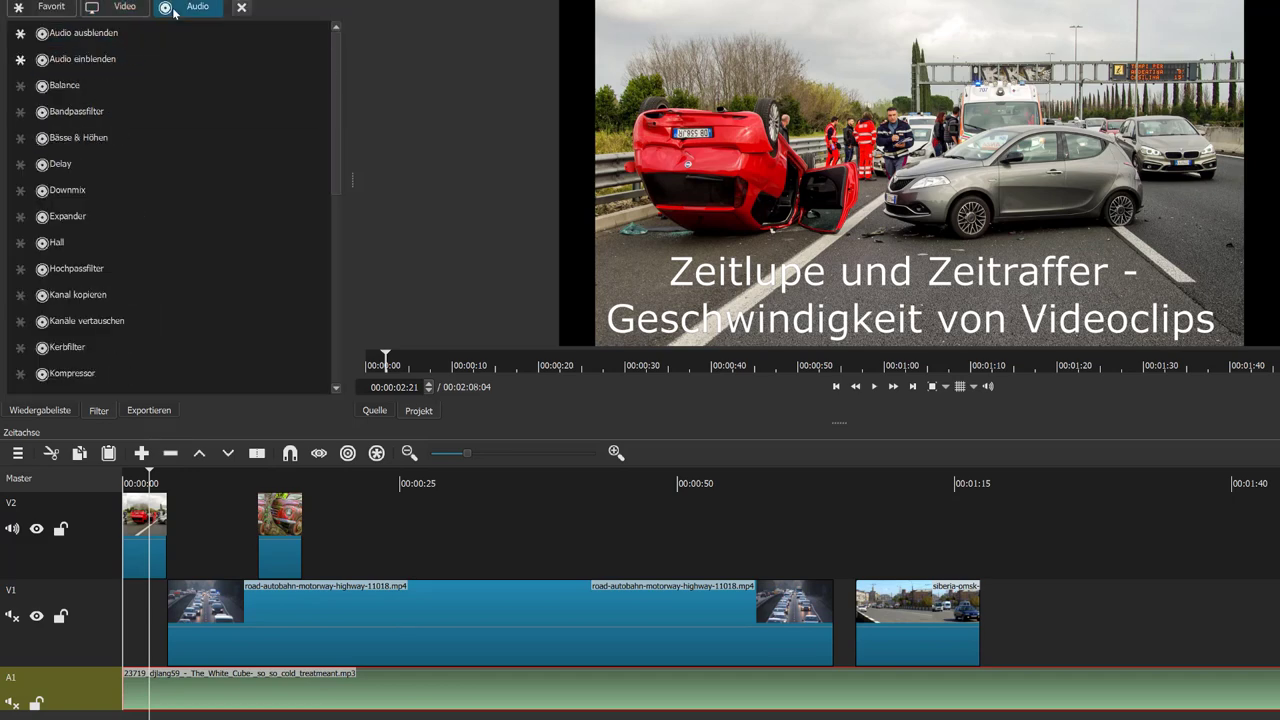
scroll(127, 180, "down", 3)
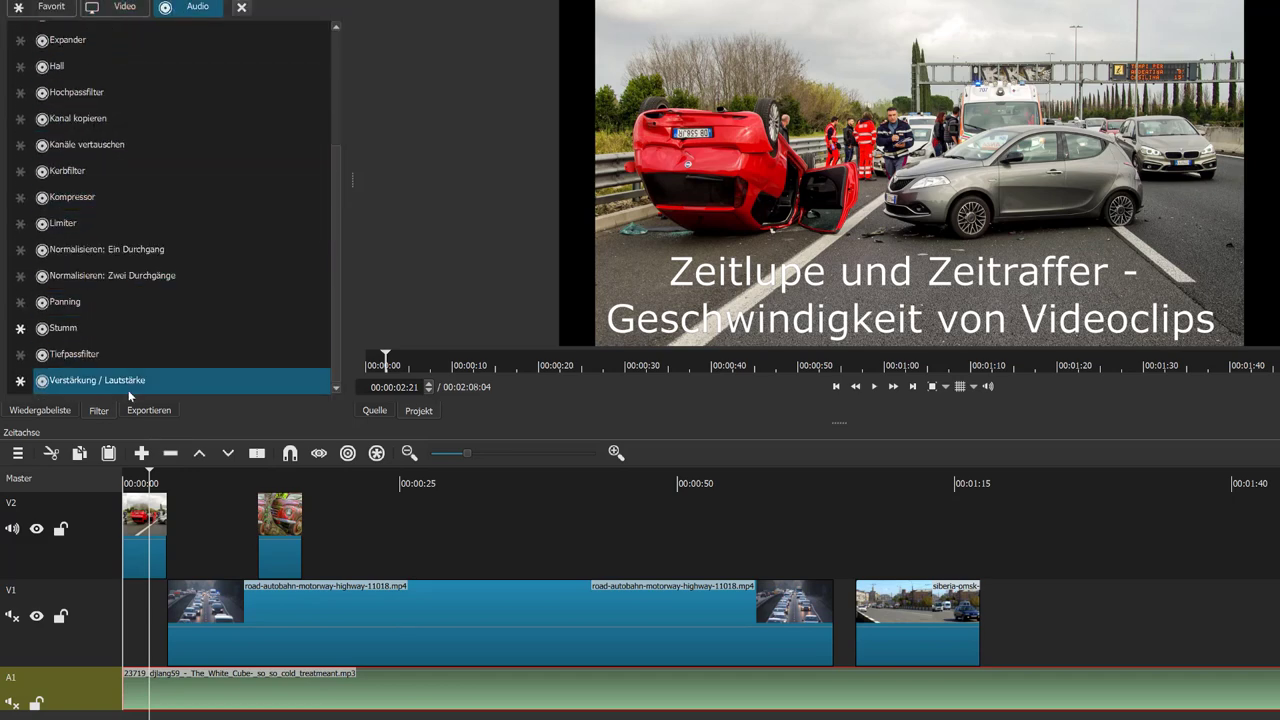
left_click(100, 380)
left_click(106, 158)
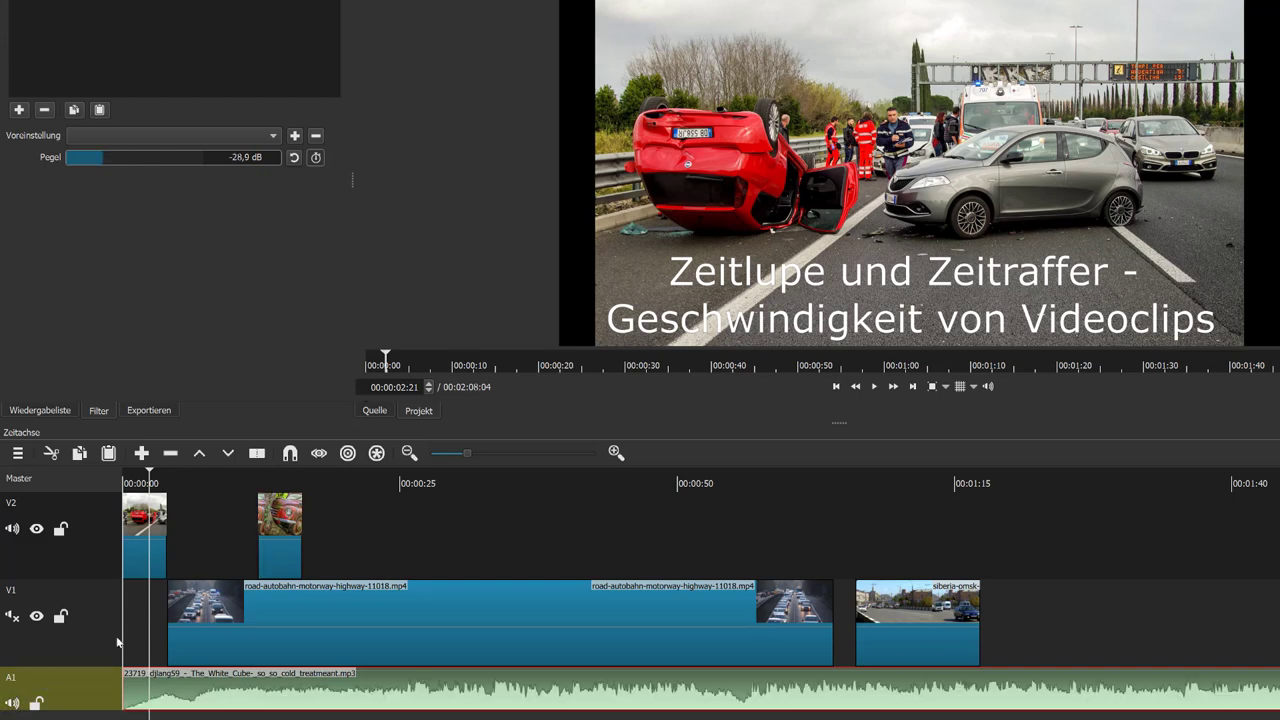
Step: Set the music's volume level to -7,3 dB and fine-tune it by playing short passages
left_click(875, 387)
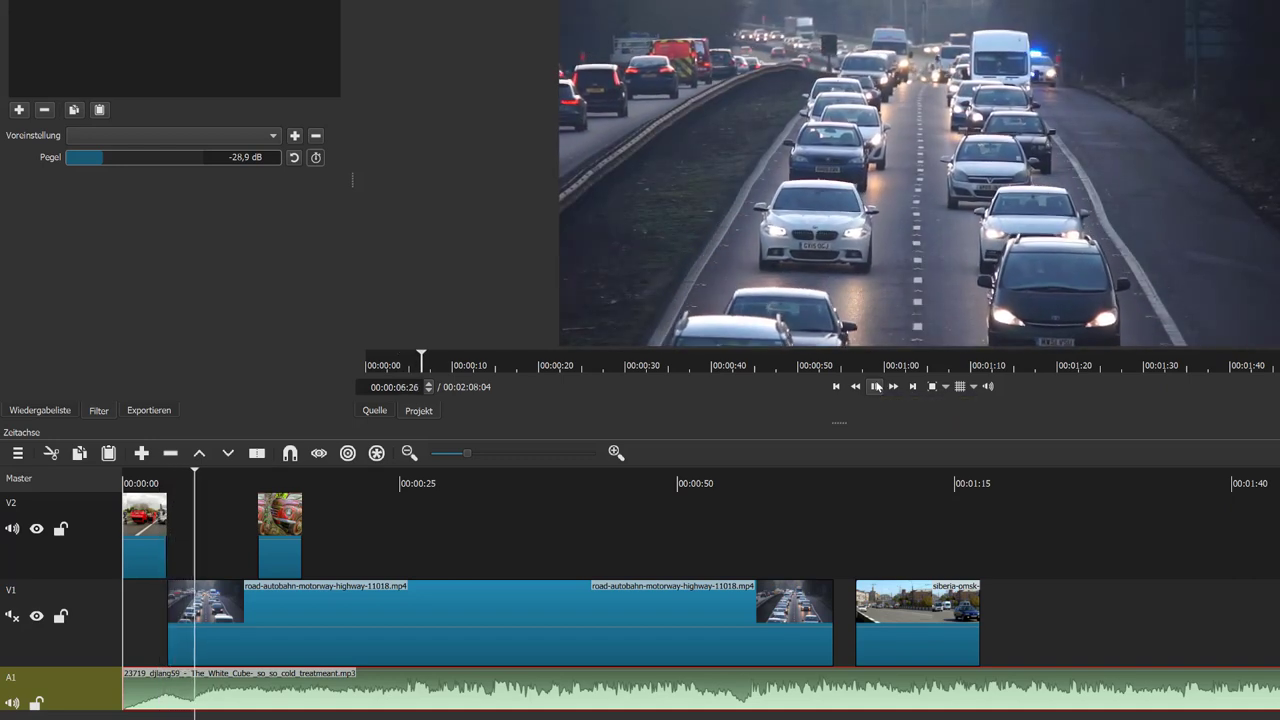
key("space")
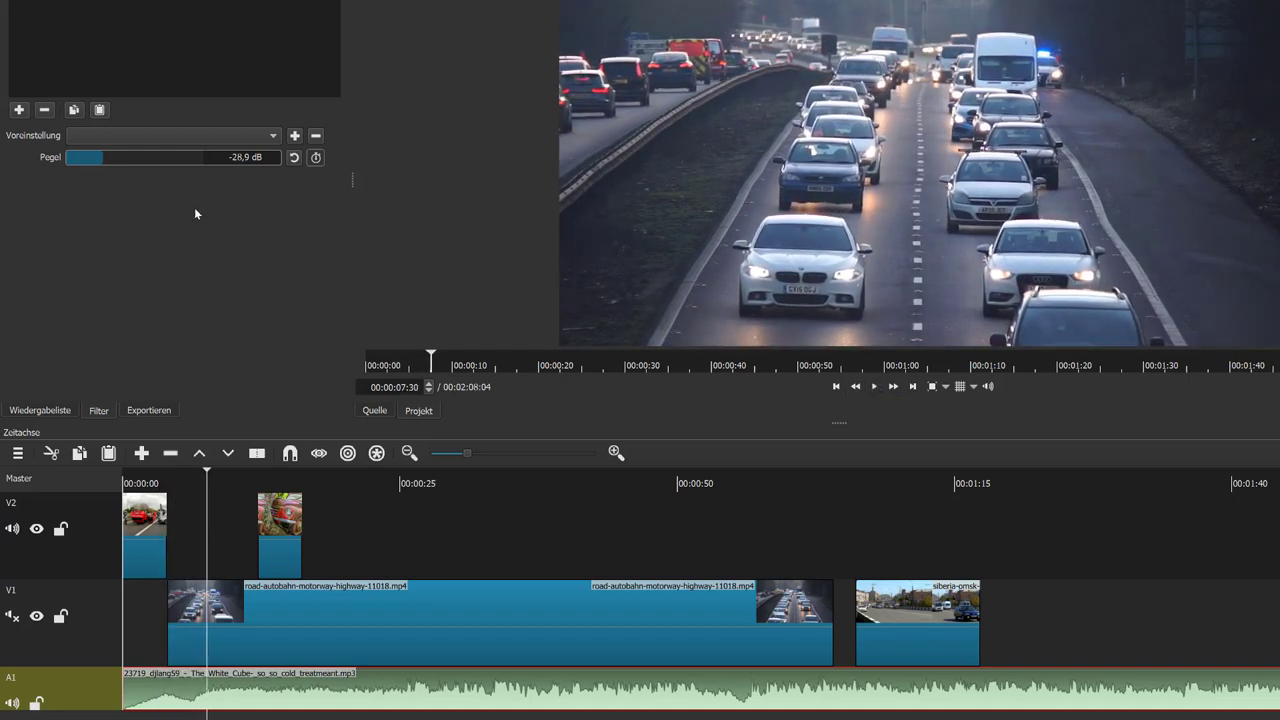
left_click(146, 157)
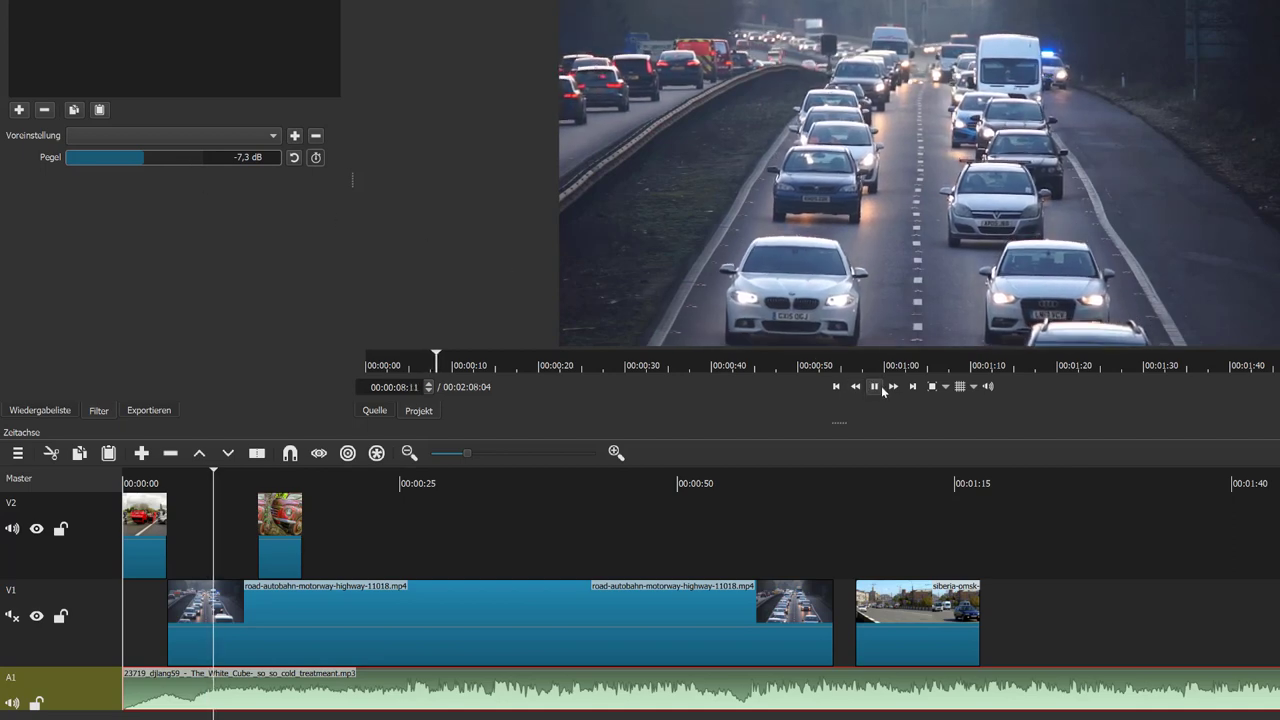
left_click(875, 387)
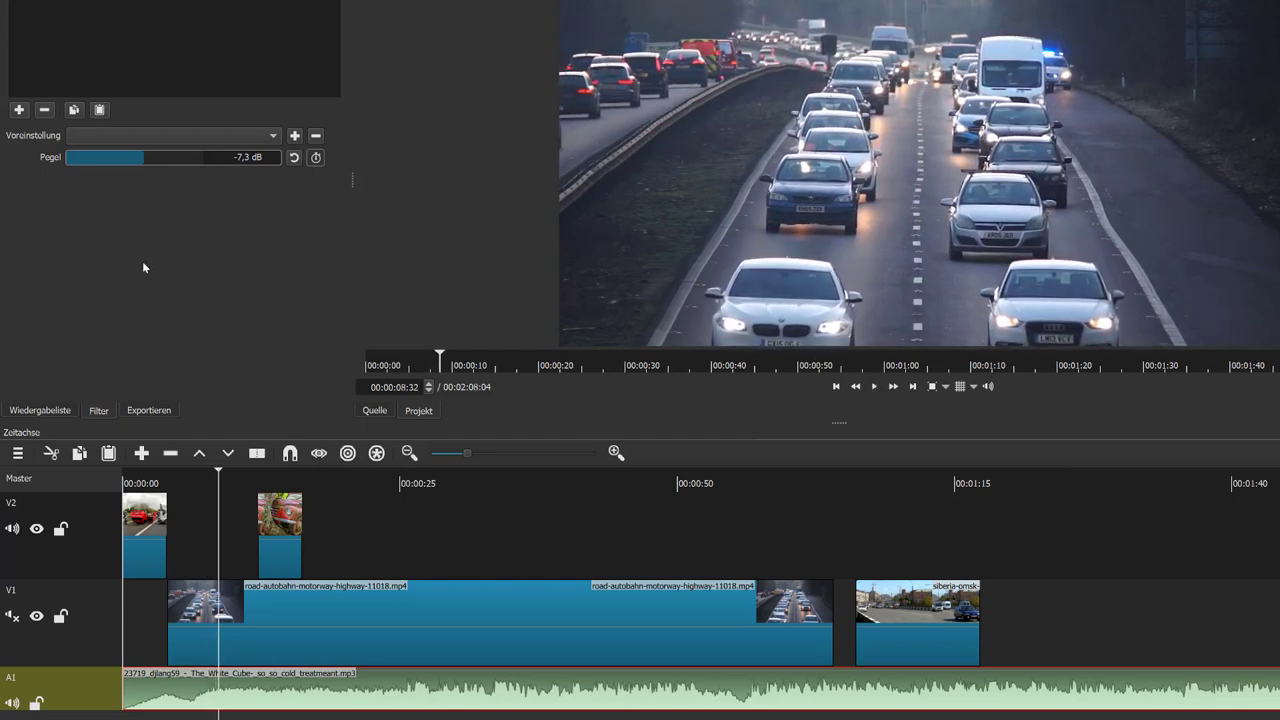
left_click(131, 157)
Step: Move the second image on V2 to about 78 s and split the road-autobahn clip at 00:00:10:46
left_click_drag(273, 525, 1111, 560)
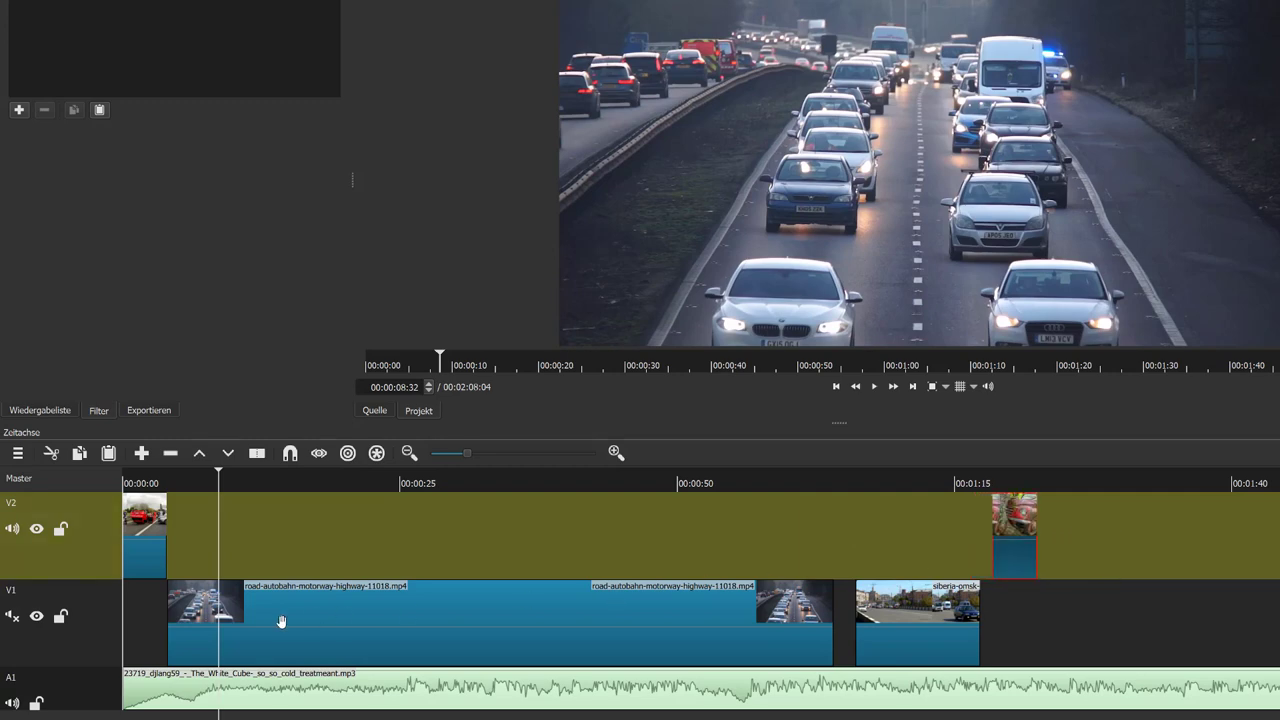
left_click(354, 604)
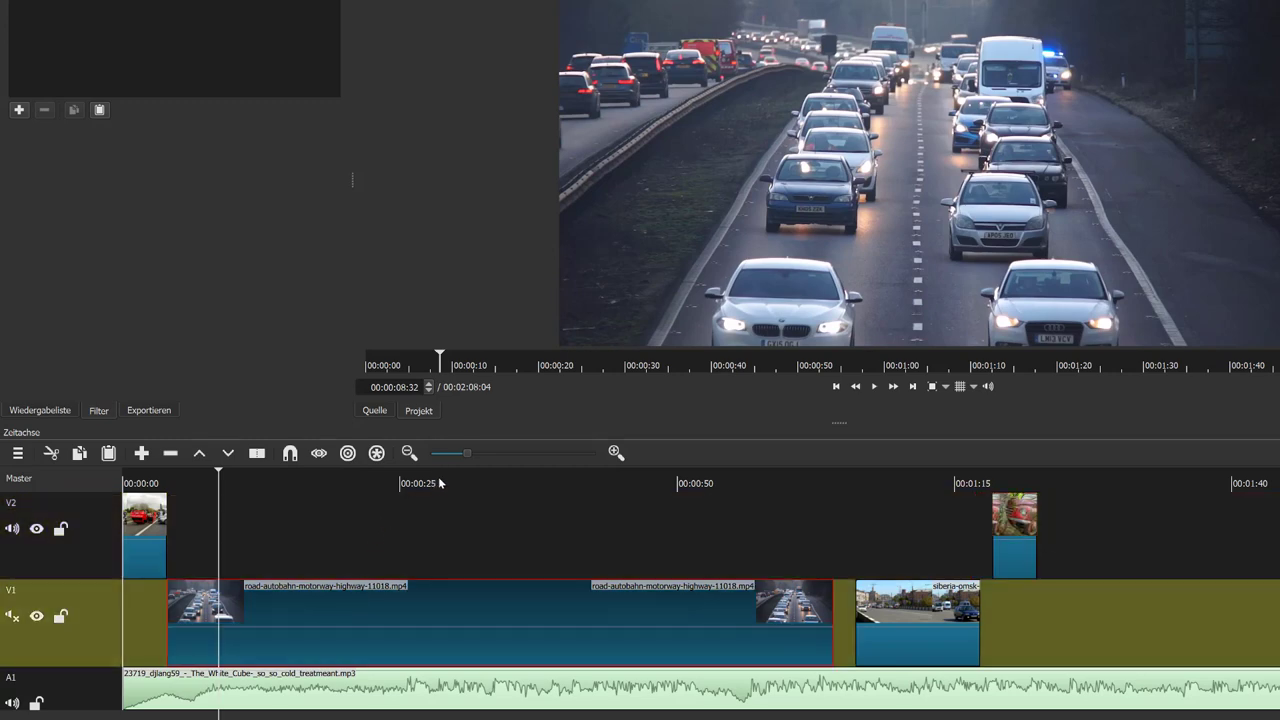
left_click(243, 477)
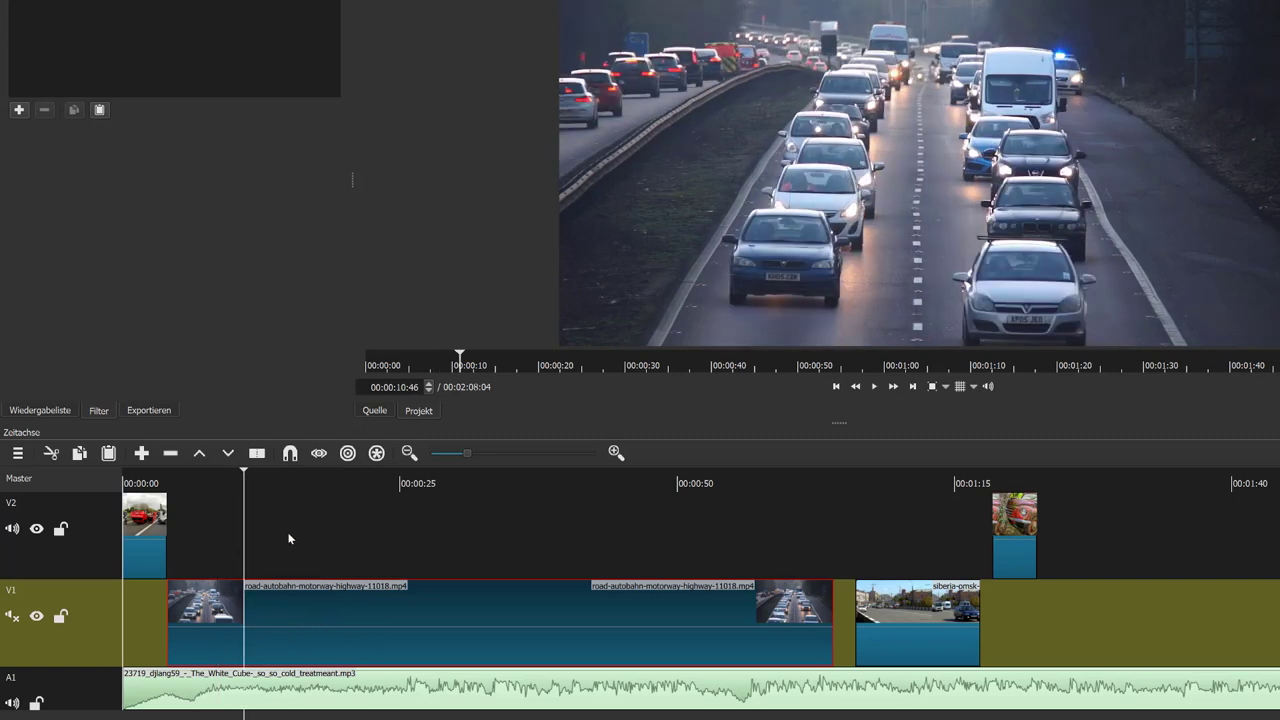
left_click(258, 454)
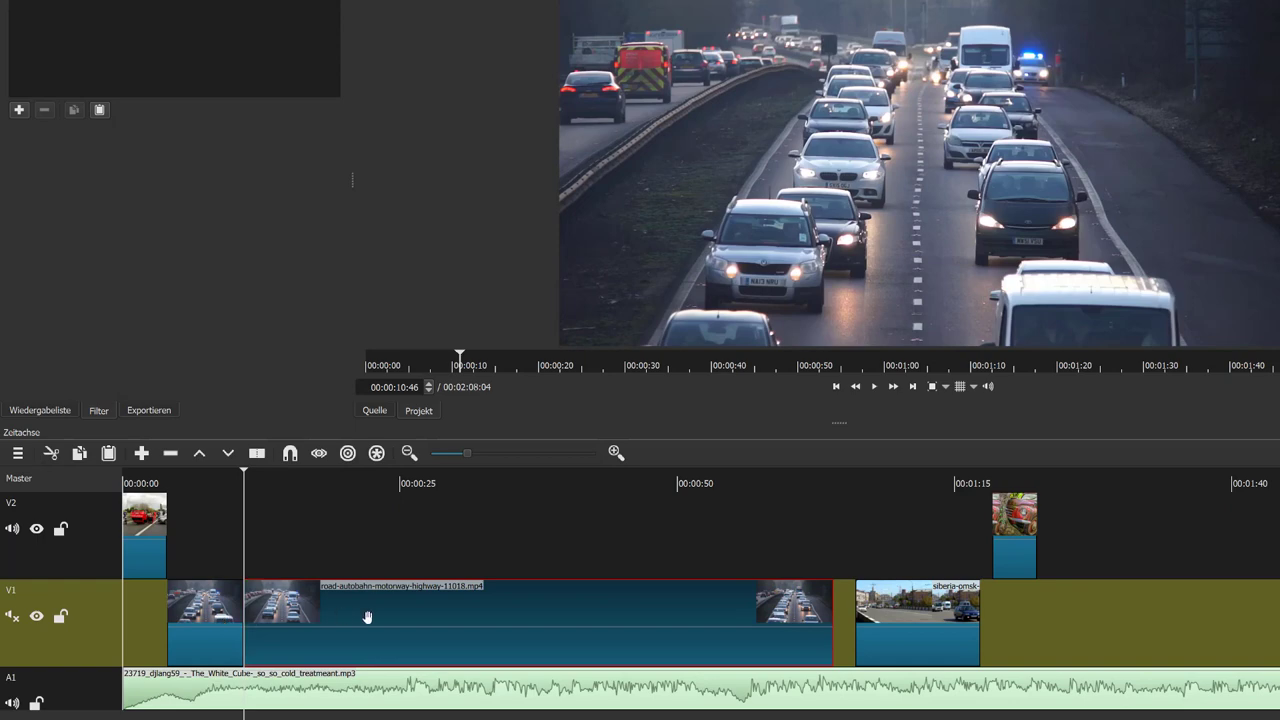
Step: With snapping enabled, split the road-autobahn clip again at 00:00:15:40 and ripple-delete the remainder behind the cut
left_click(386, 478)
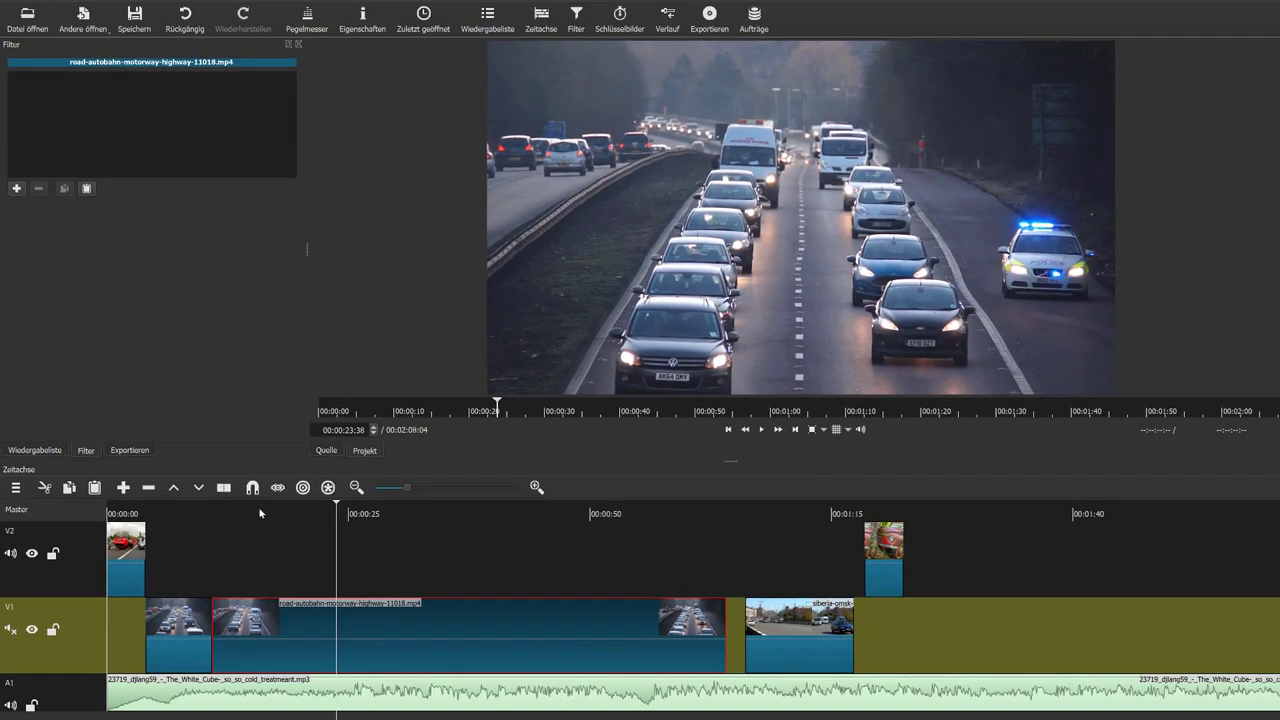
left_click(259, 508)
left_click(252, 487)
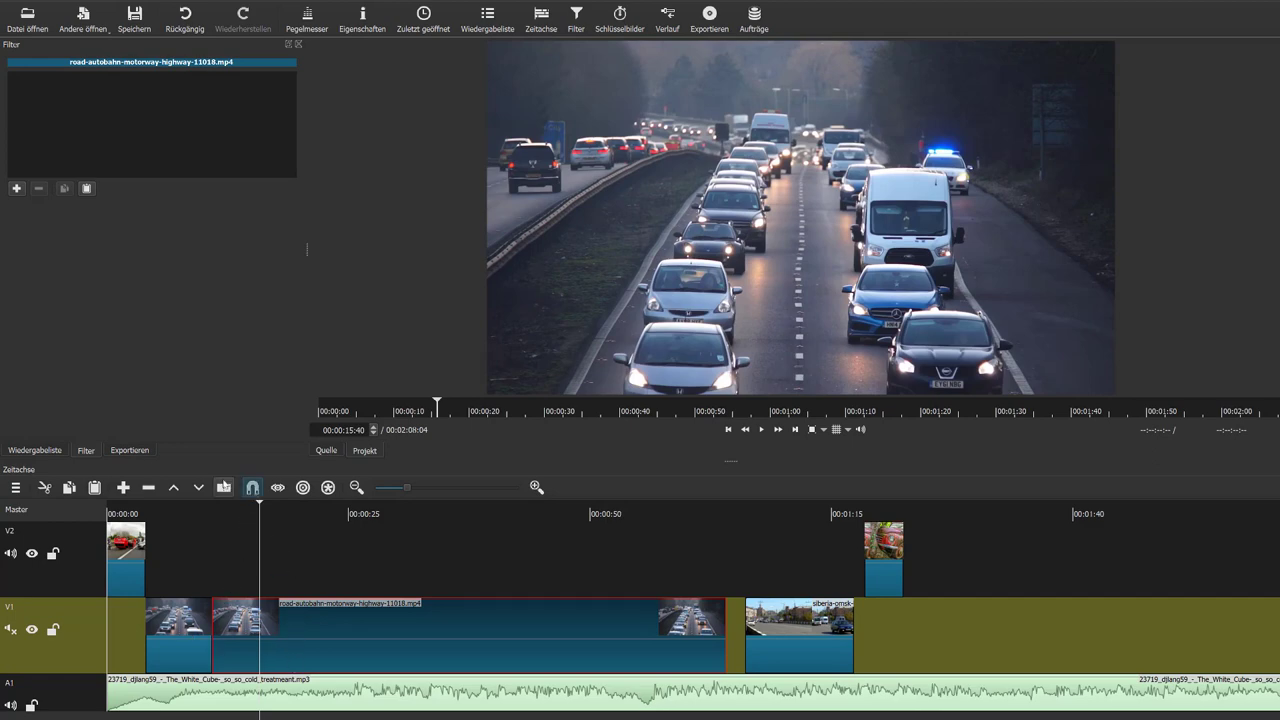
left_click(223, 487)
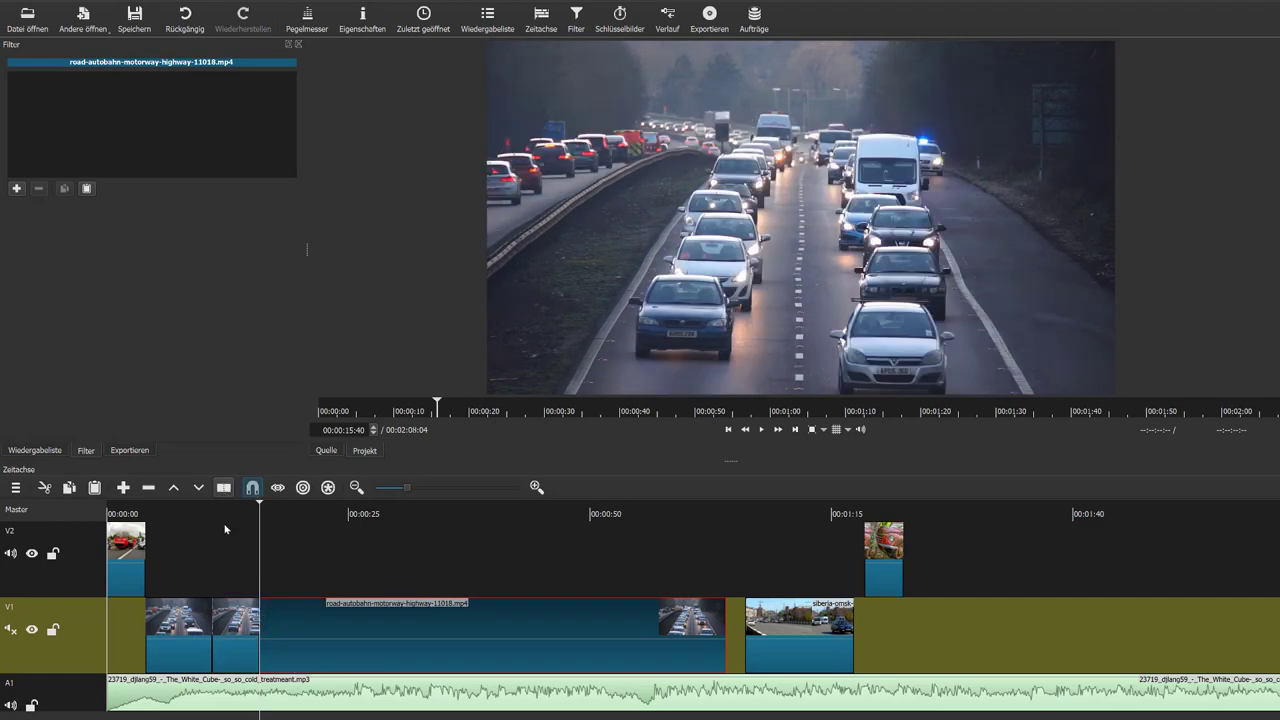
right_click(428, 630)
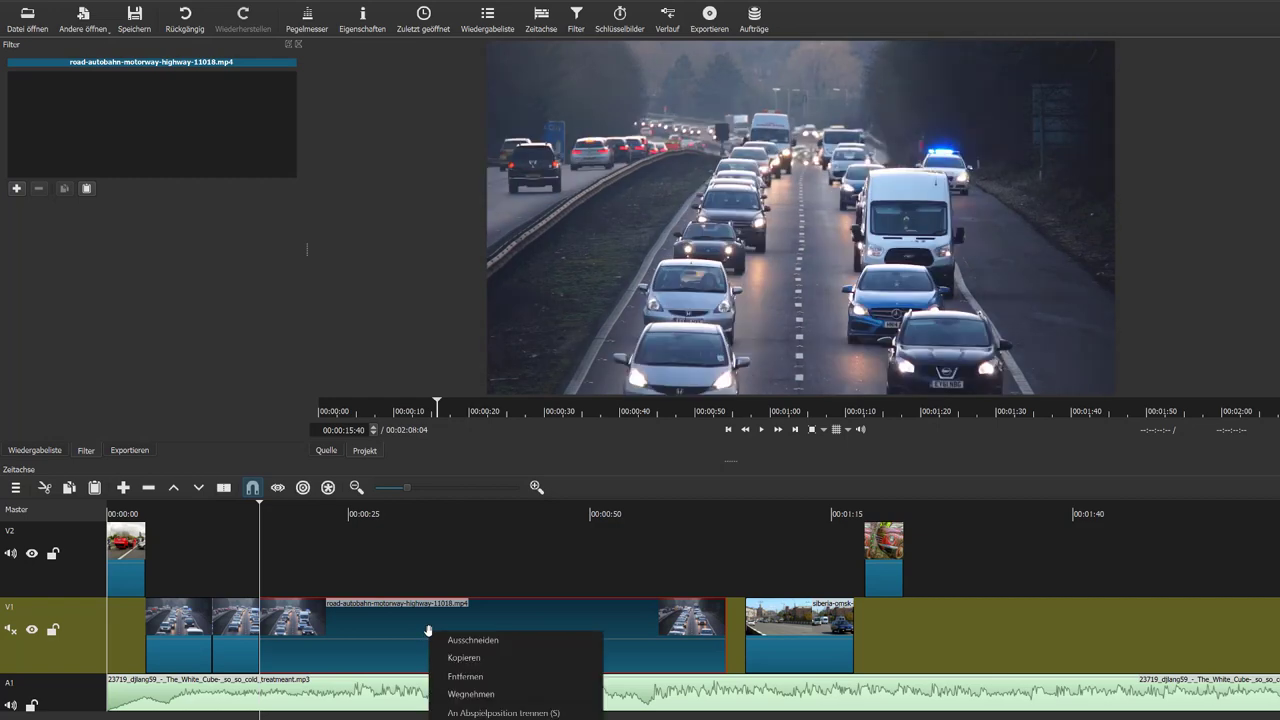
left_click(468, 679)
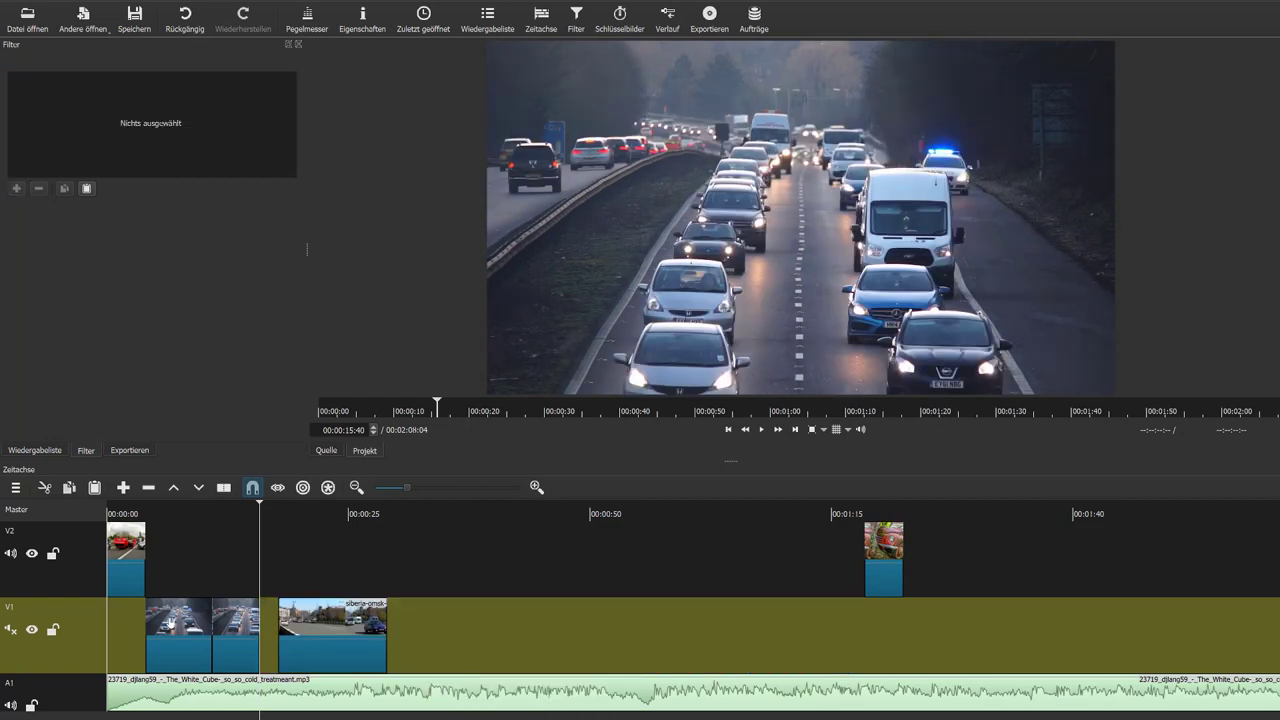
Step: Open the properties of the first road-autobahn segment and compare them with those of the car-accident image and the music
left_click(170, 620)
left_click(167, 513)
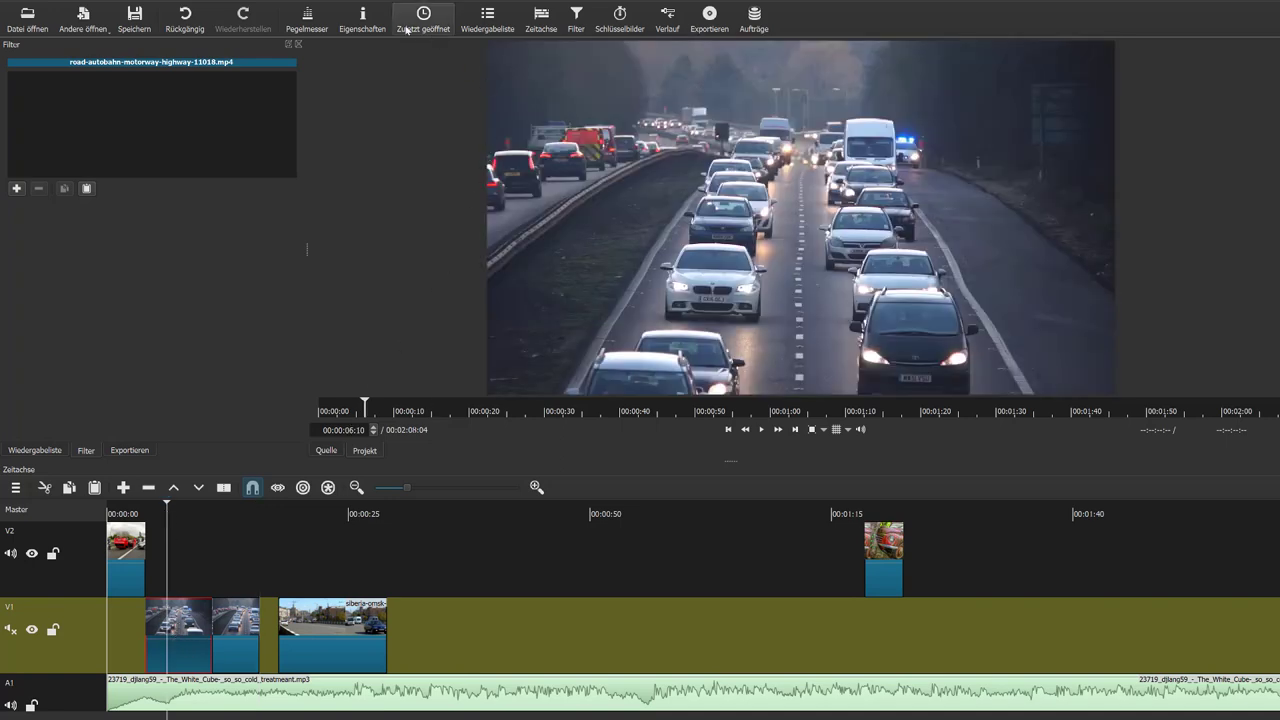
left_click(362, 18)
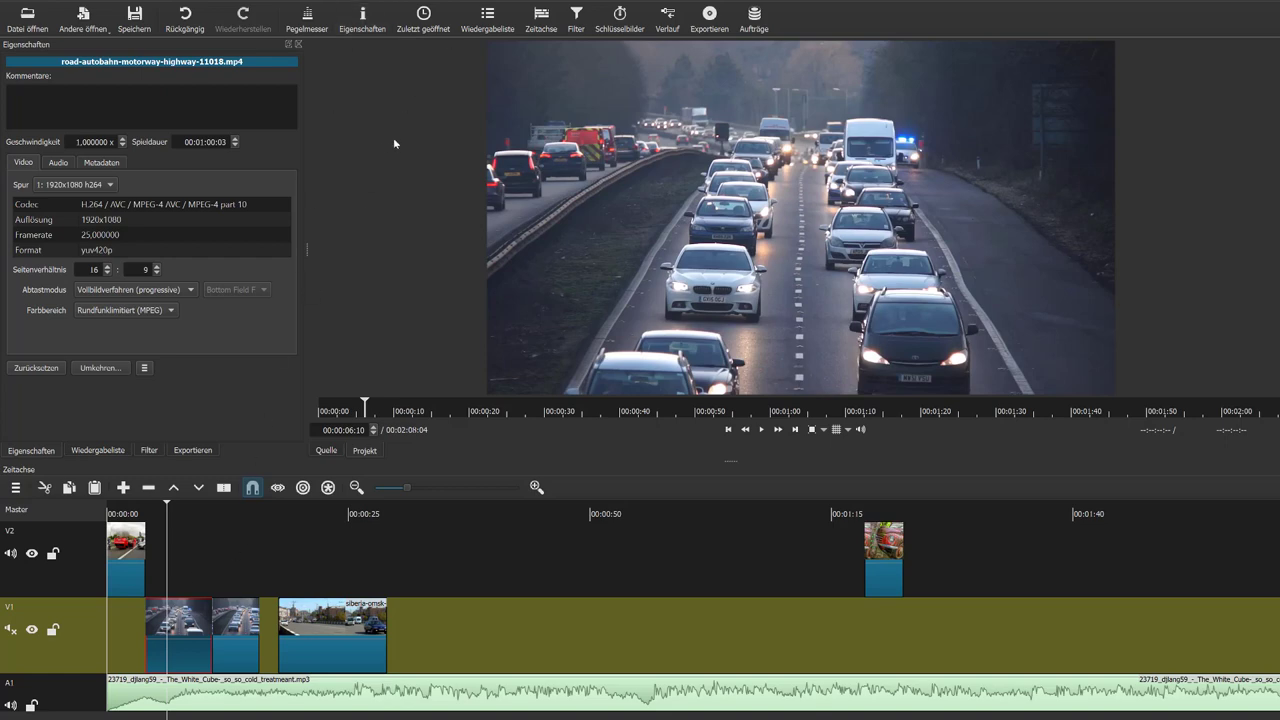
left_click(130, 549)
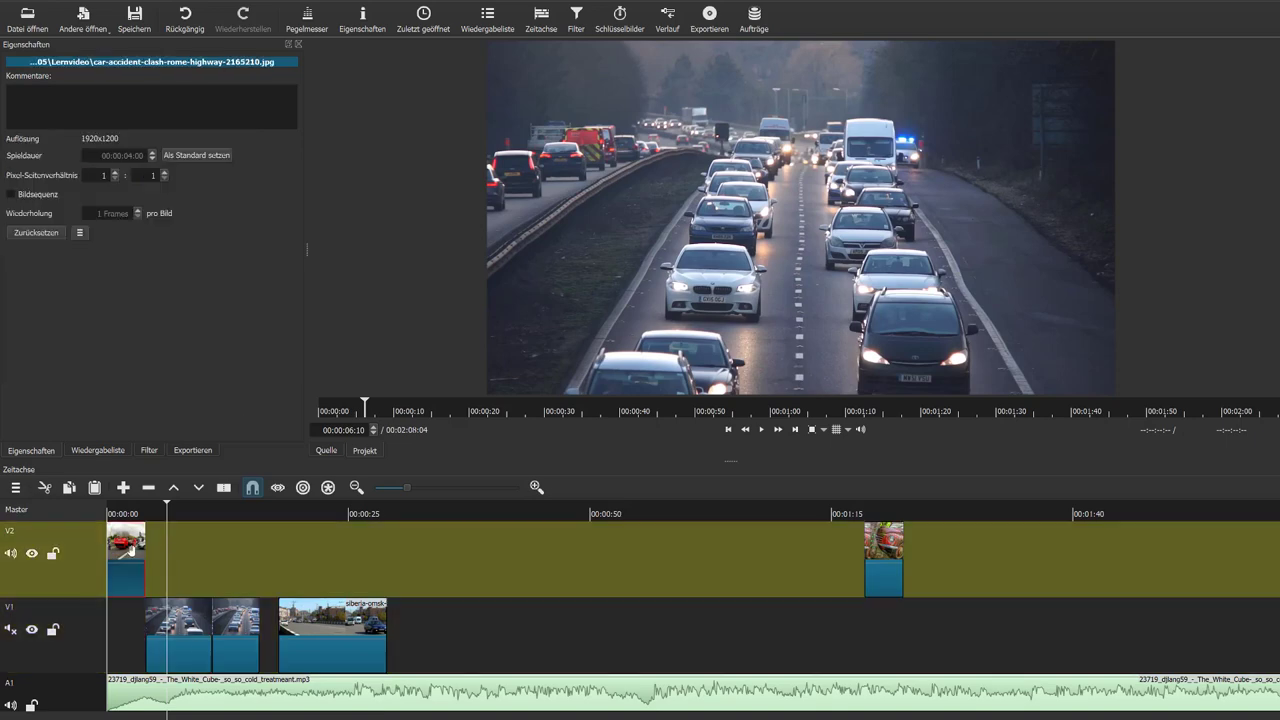
left_click(197, 695)
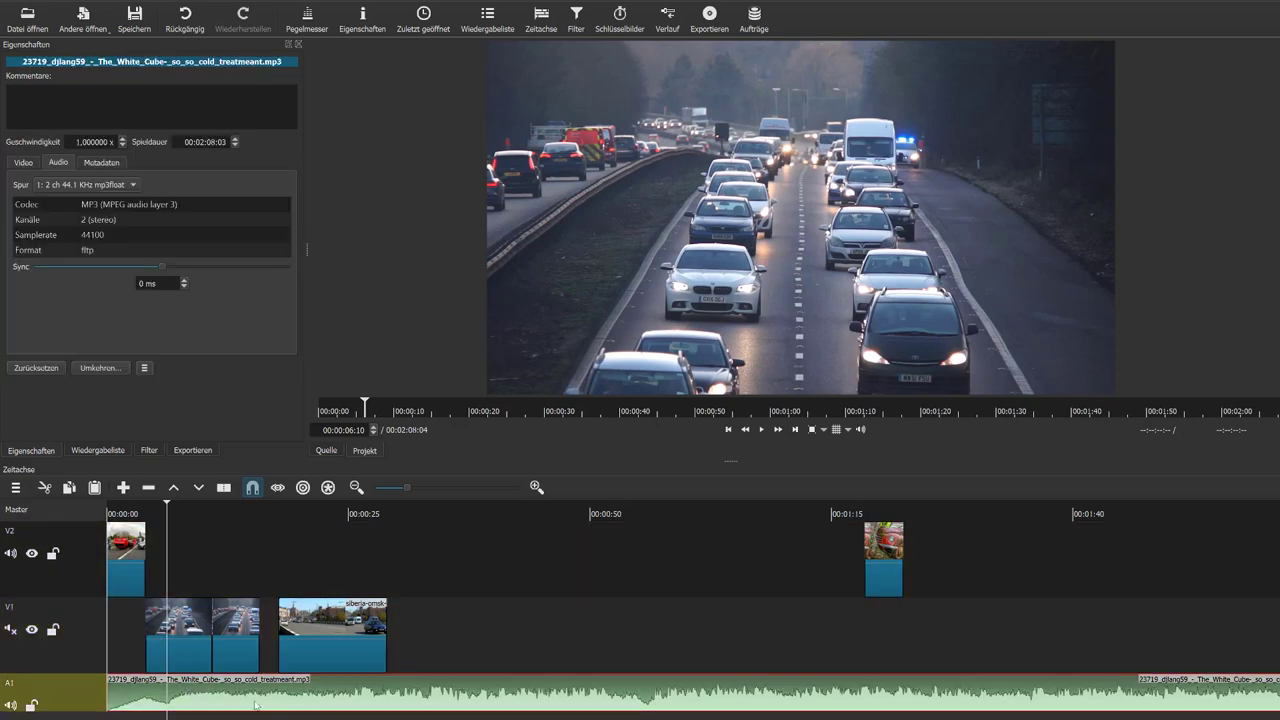
Step: Set the first road-autobahn segment's speed to 3x and place the playhead ahead of it at 00:00:02:18
left_click(186, 623)
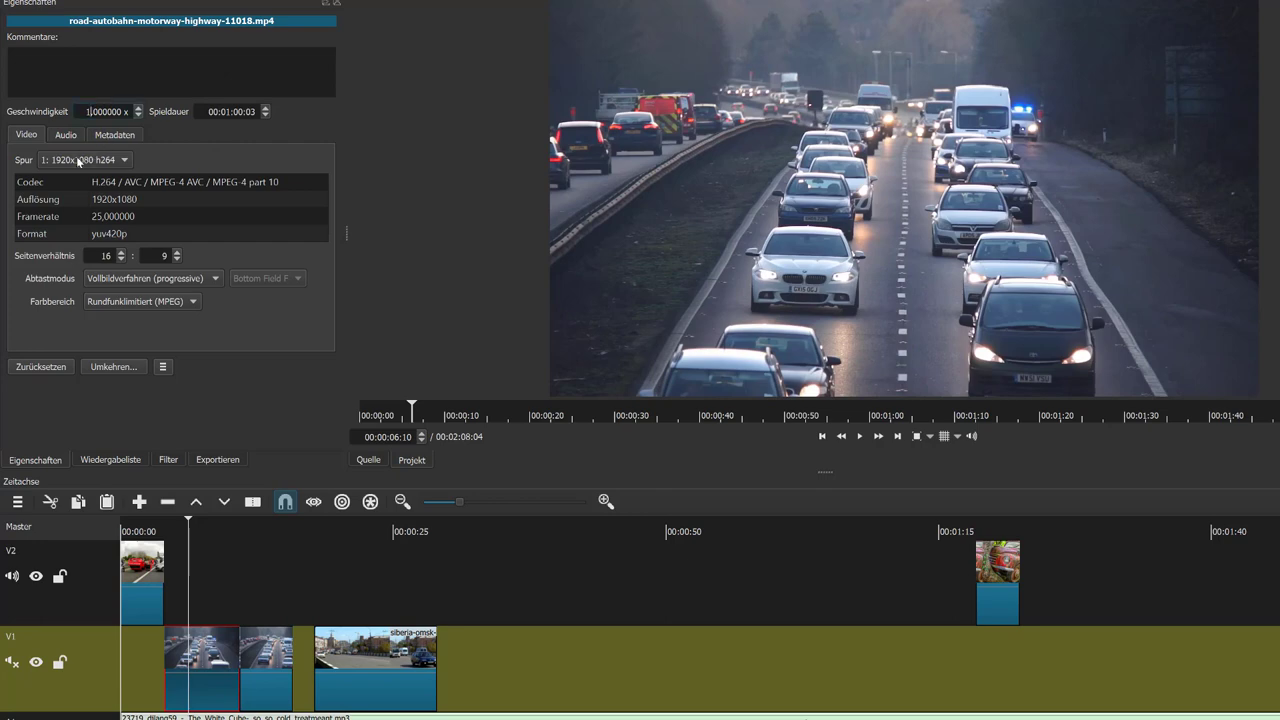
key("BackSpace")
key("BackSpace")
type("3,")
left_click(147, 527)
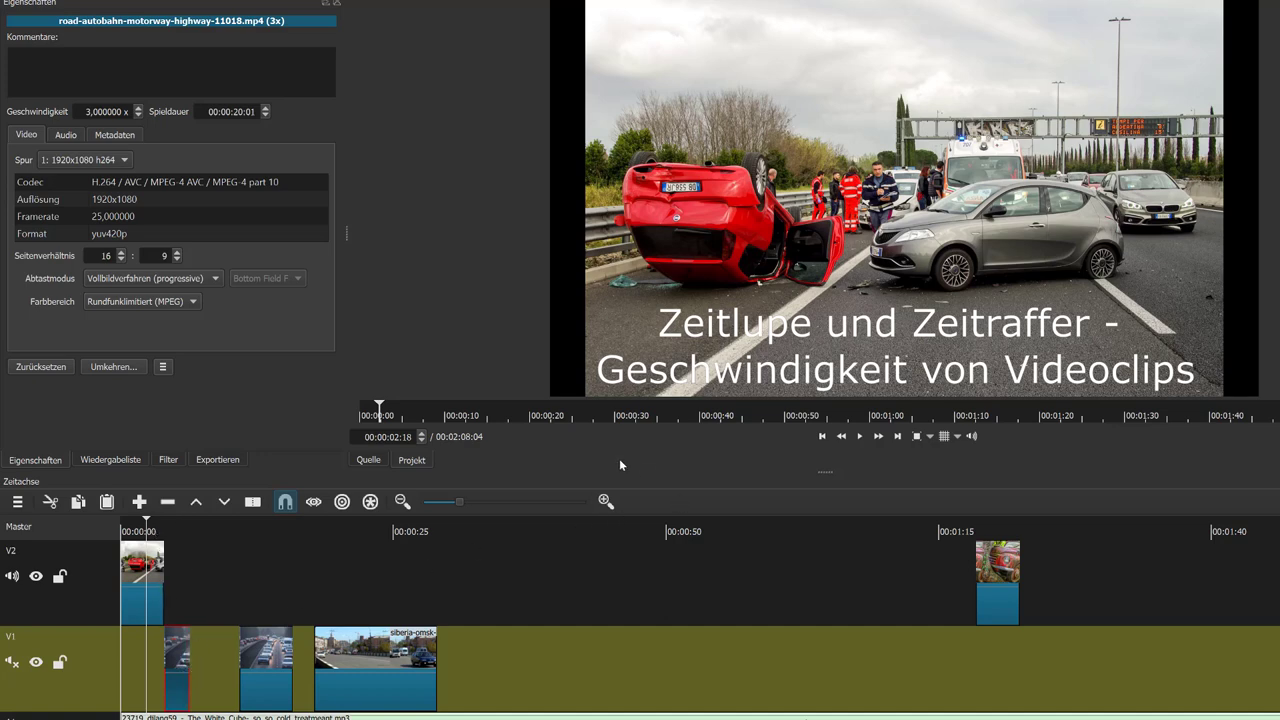
Step: Play the sequence through the first road-autobahn segment, and remove the gap between the two road-autobahn segments on V1
left_click(123, 524)
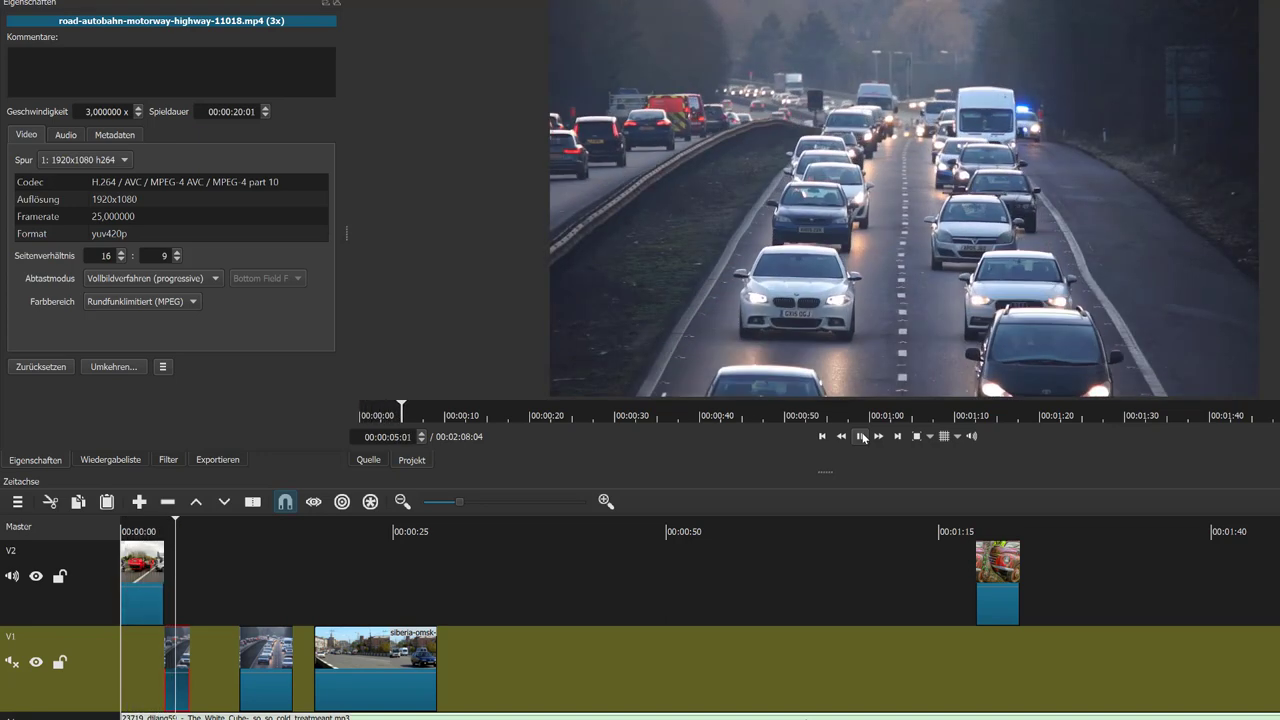
left_click(862, 437)
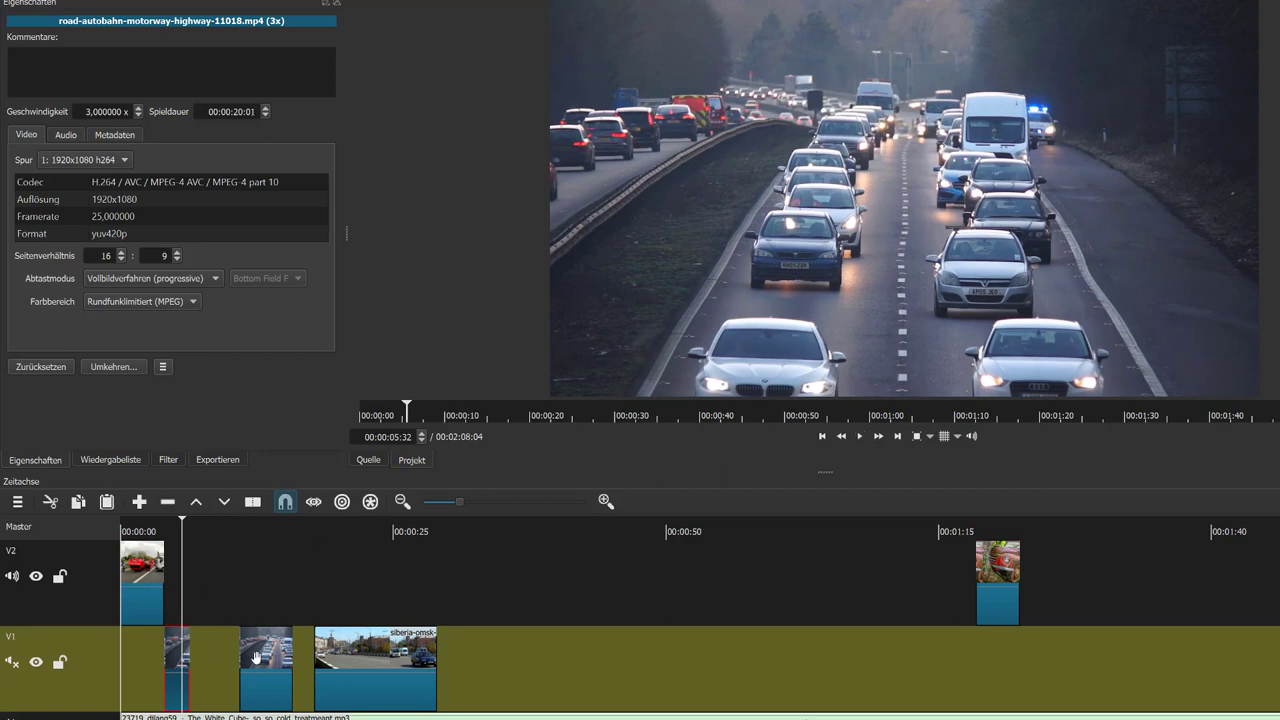
left_click_drag(258, 659, 226, 661)
left_click(226, 660)
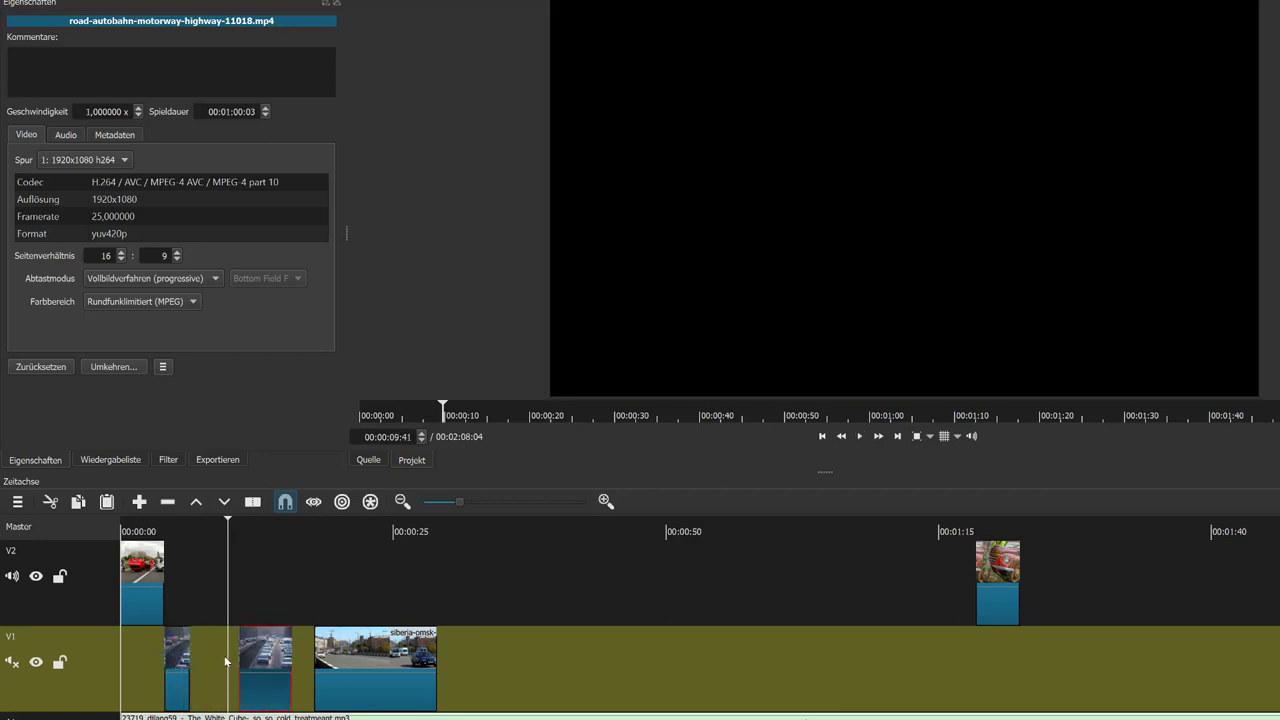
right_click(224, 655)
left_click(258, 668)
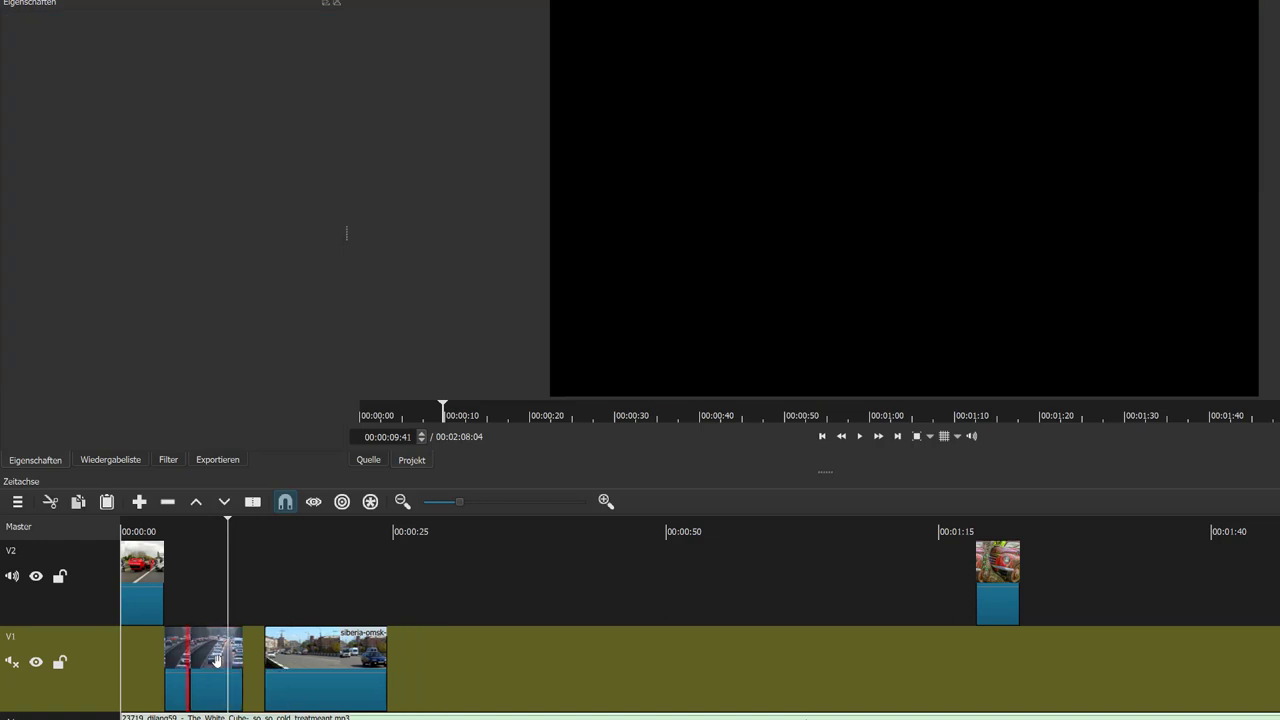
Step: Set the second road-autobahn segment's speed to 0.5x for slow motion
left_click(224, 654)
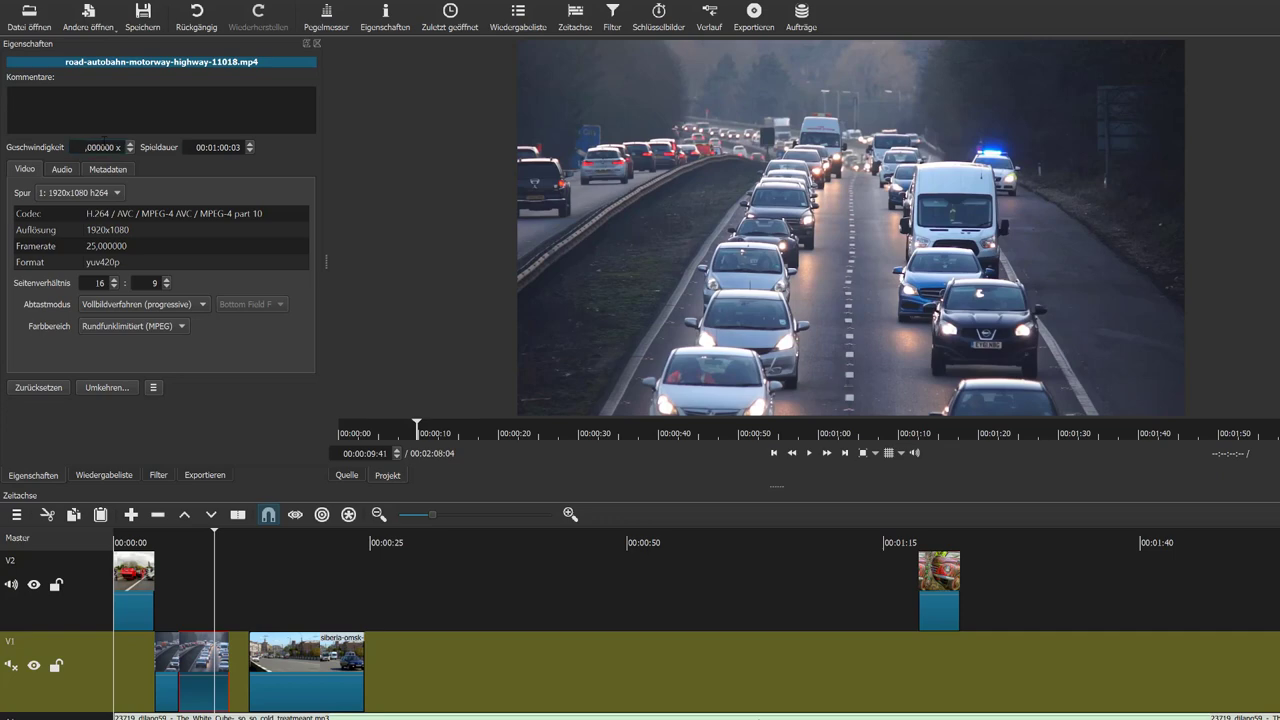
type("0")
key("BackSpace")
key("BackSpace")
key("BackSpace")
key("BackSpace")
key("BackSpace")
key("BackSpace")
type("5")
Step: Play the sequence from the title image into the second road-autobahn segment to check the speed change
left_click(175, 544)
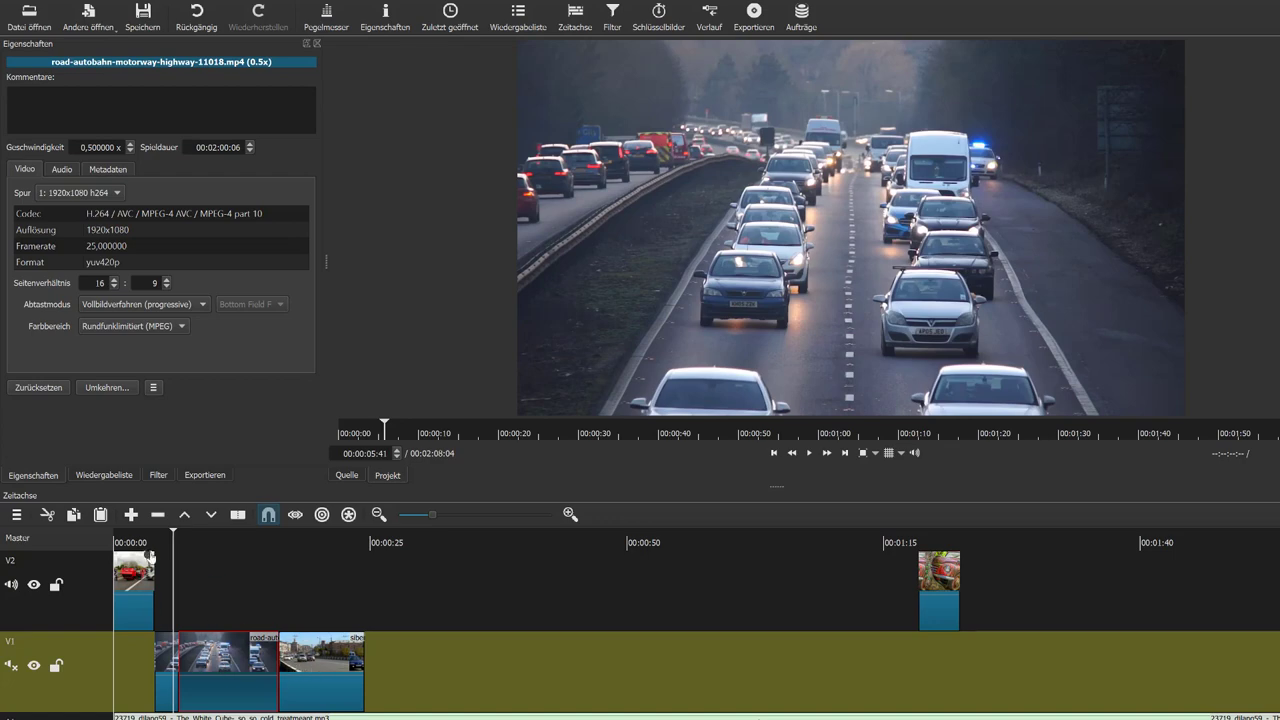
left_click(121, 538)
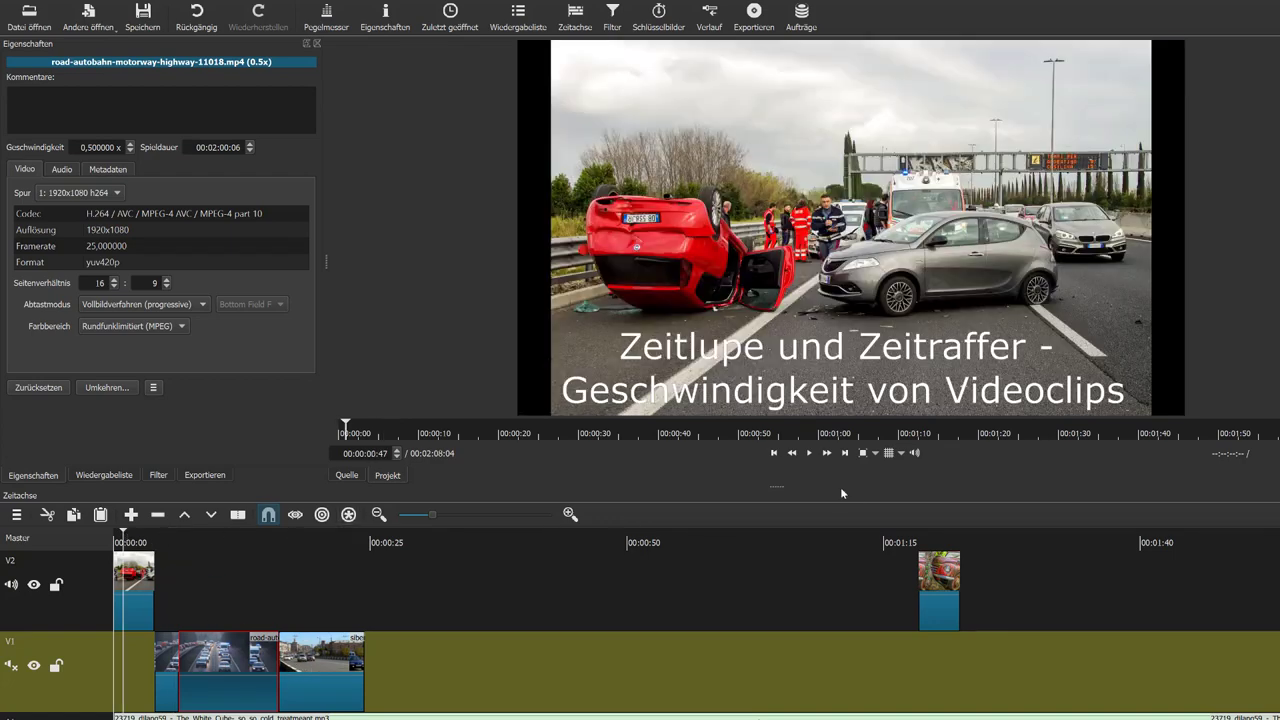
left_click(808, 453)
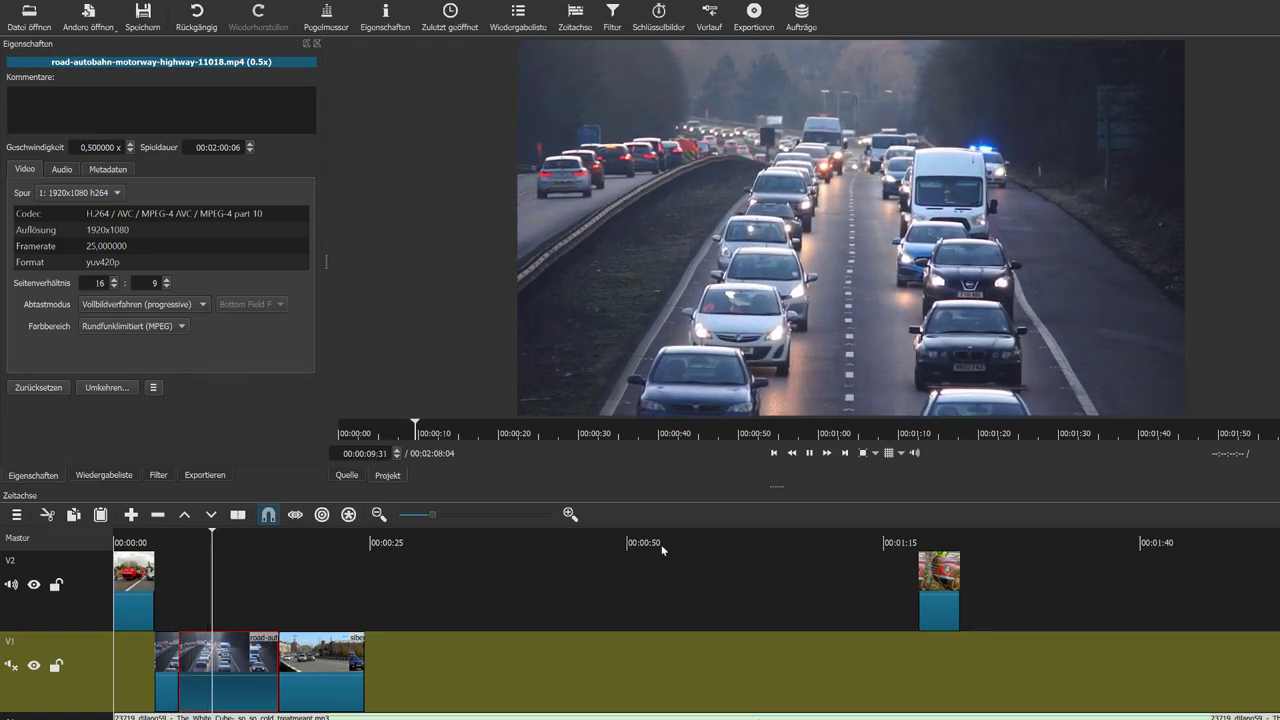
left_click(809, 455)
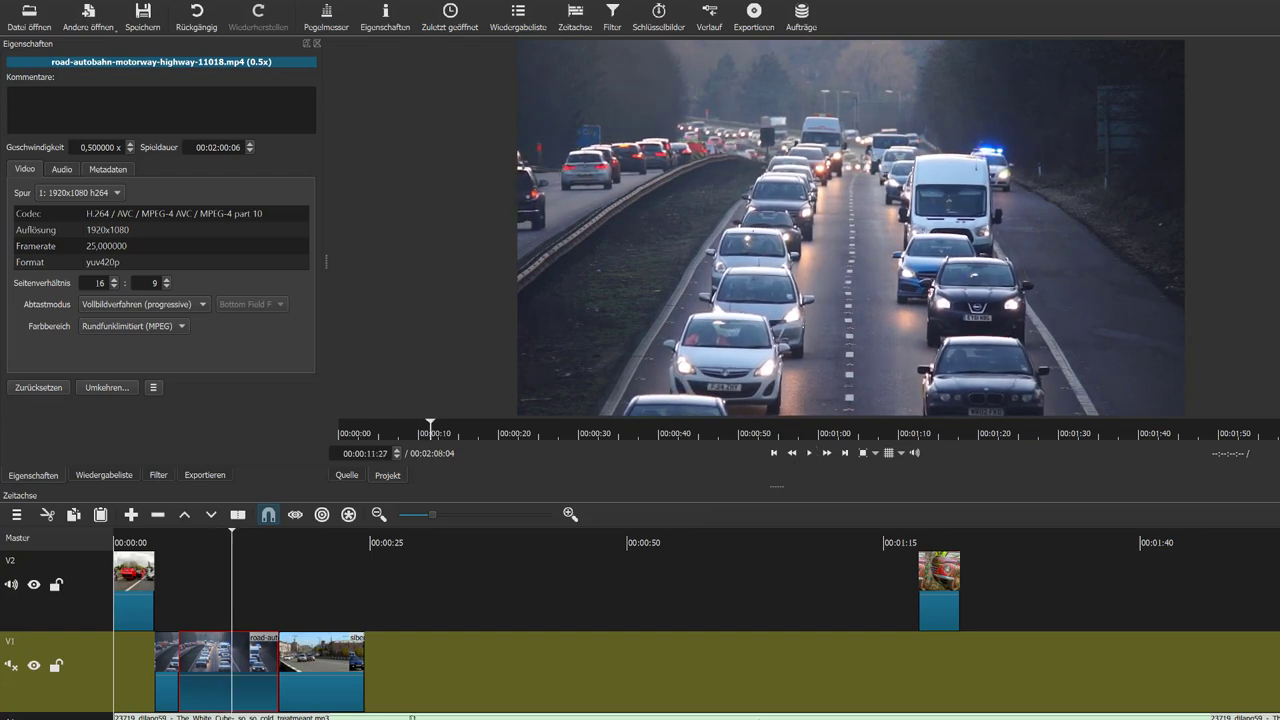
Step: Find the cut position in the siberia-omsk clip and split it at 00:00:20:30
left_click(321, 535)
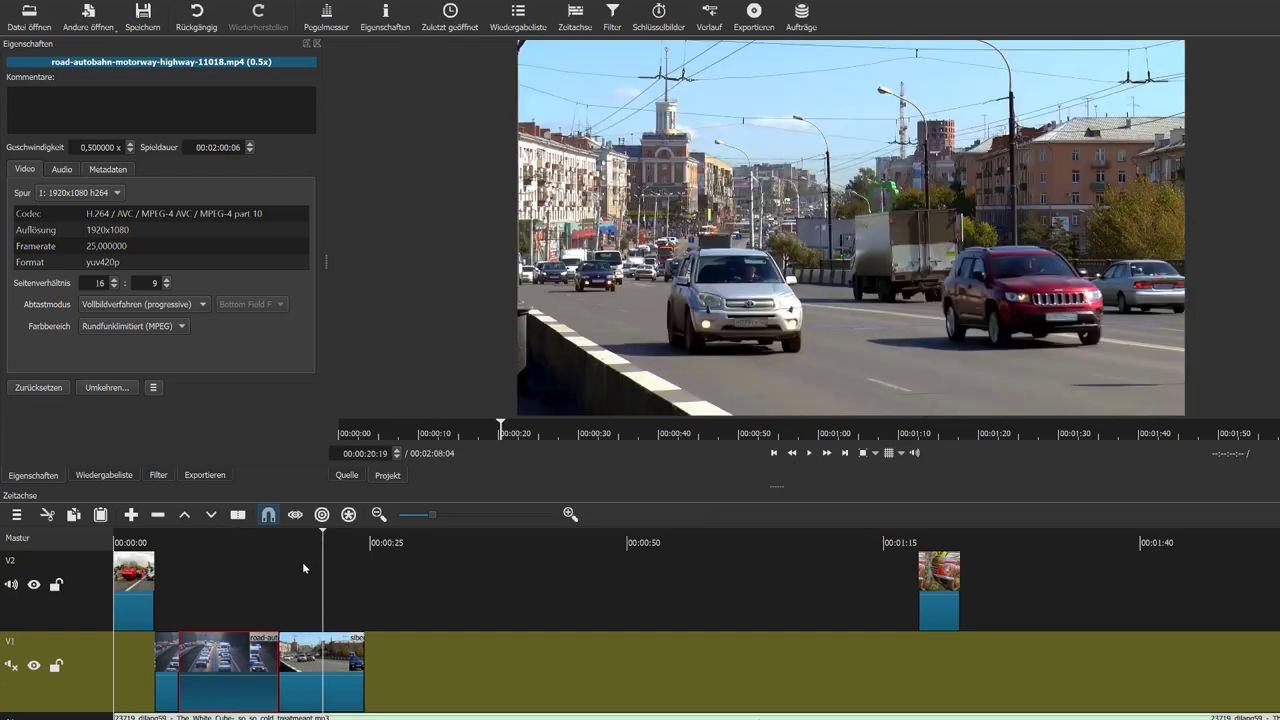
left_click(298, 533)
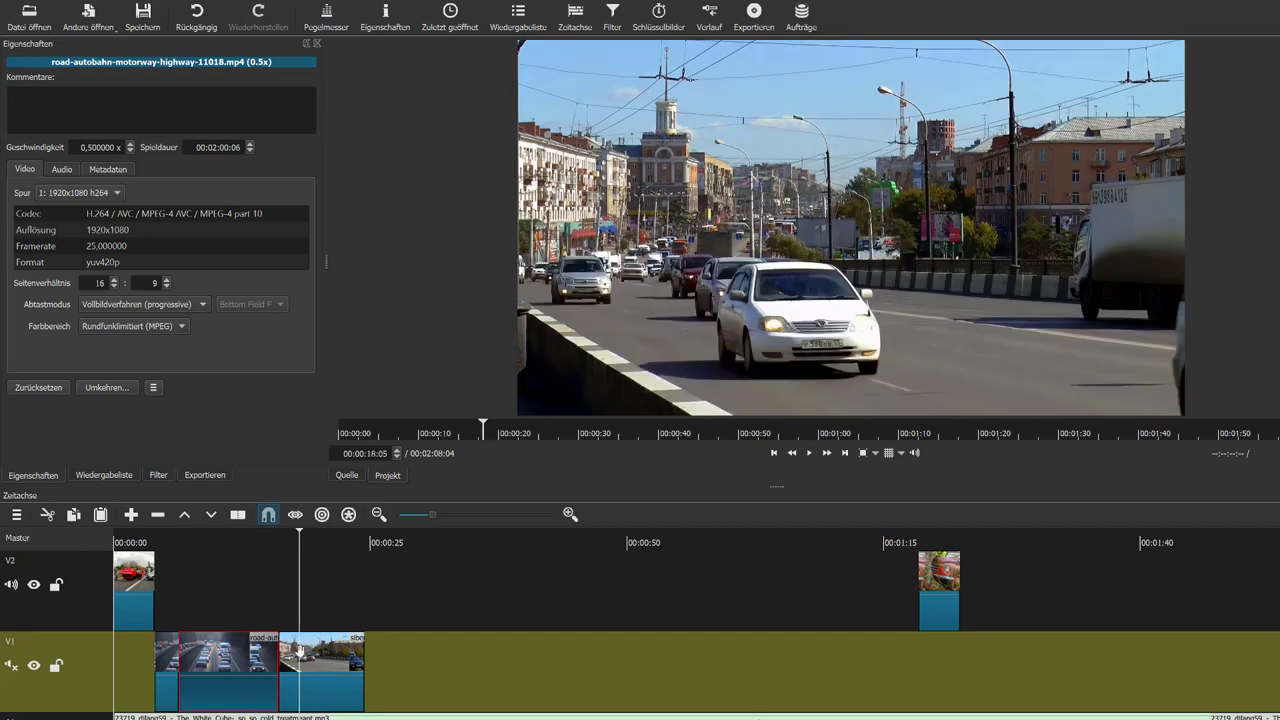
left_click(325, 540)
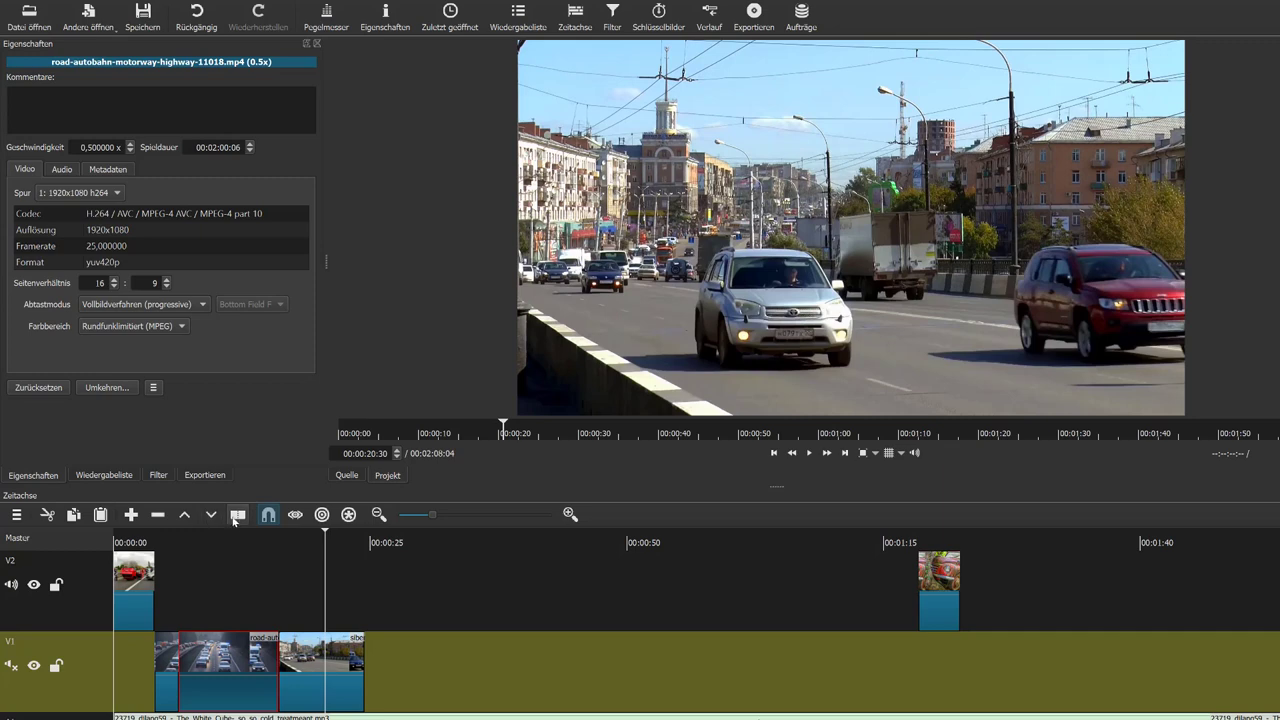
Step: Try a speed of 0.3x on the first siberia-omsk segment with the rest directly behind it, and undo the change
left_click(300, 660)
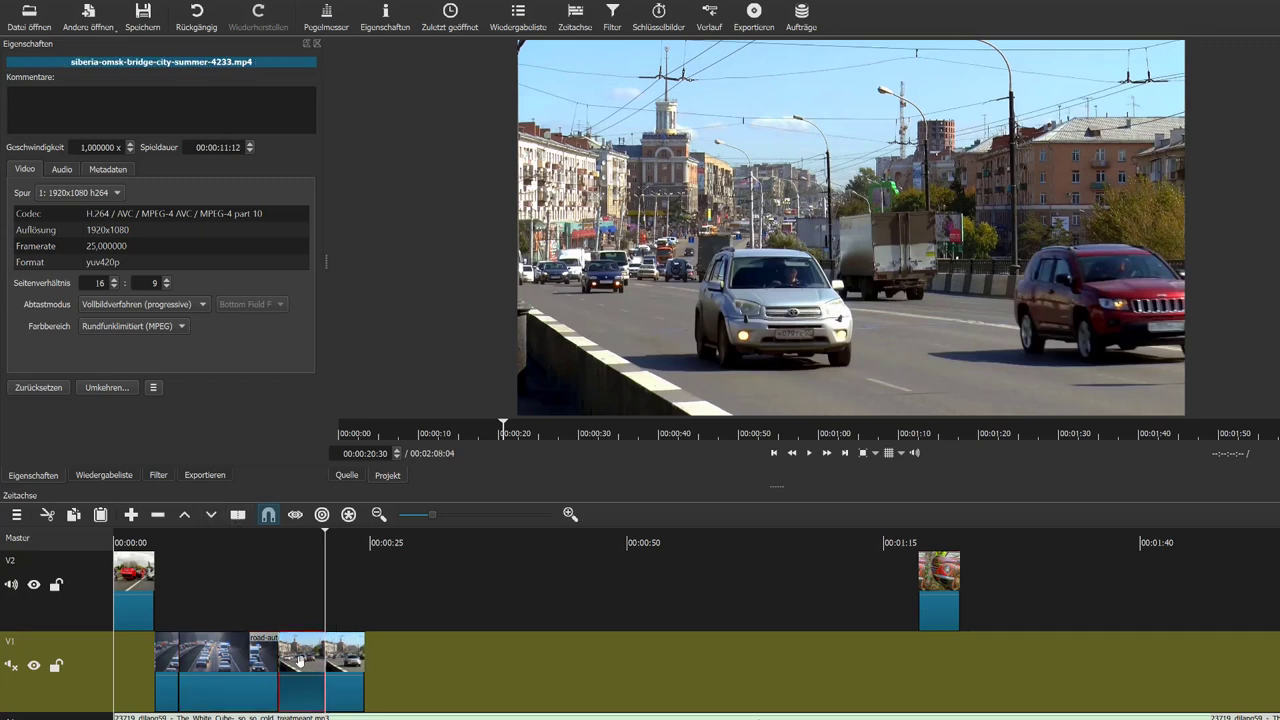
left_click(311, 535)
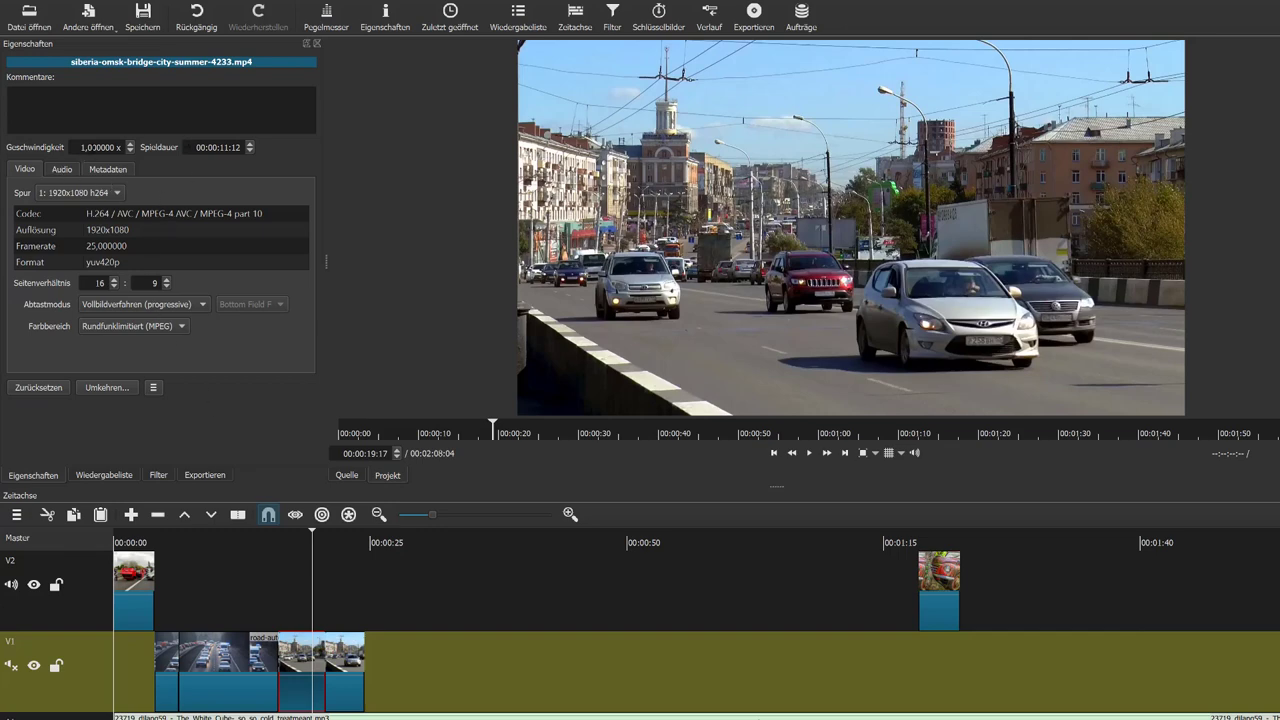
left_click(100, 147)
type("0,3")
left_click(348, 658)
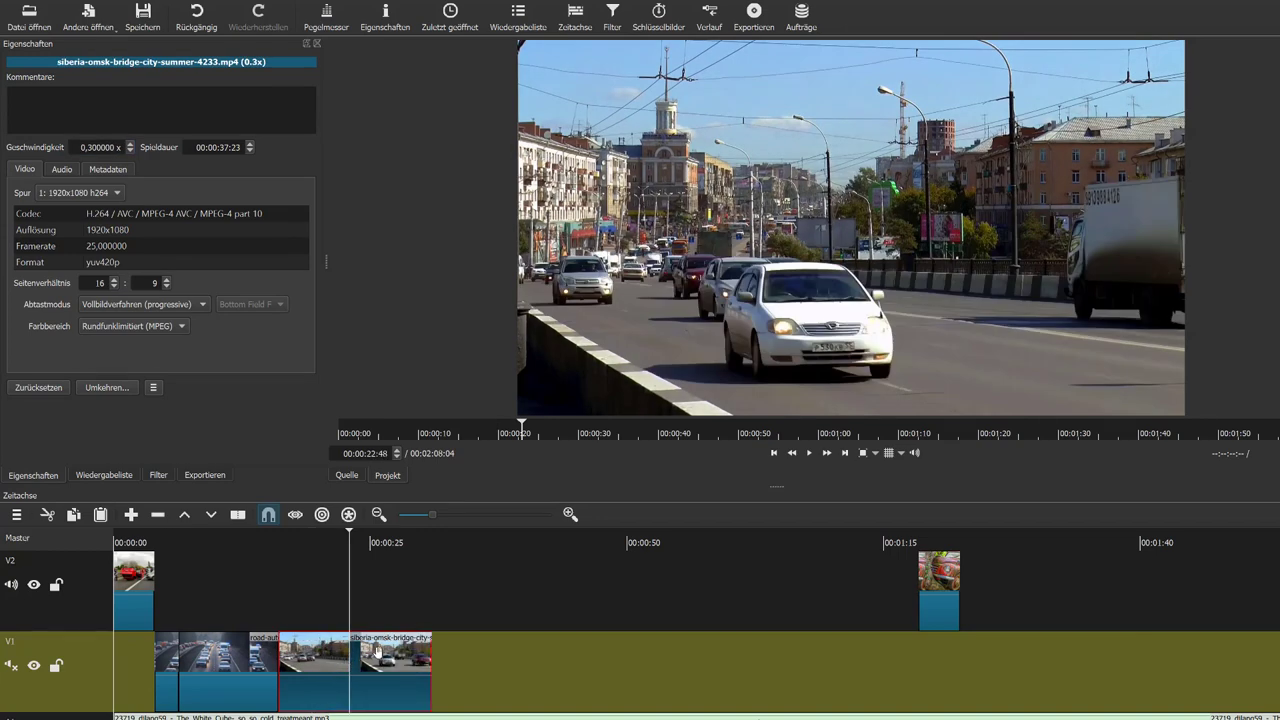
left_click_drag(351, 535, 441, 535)
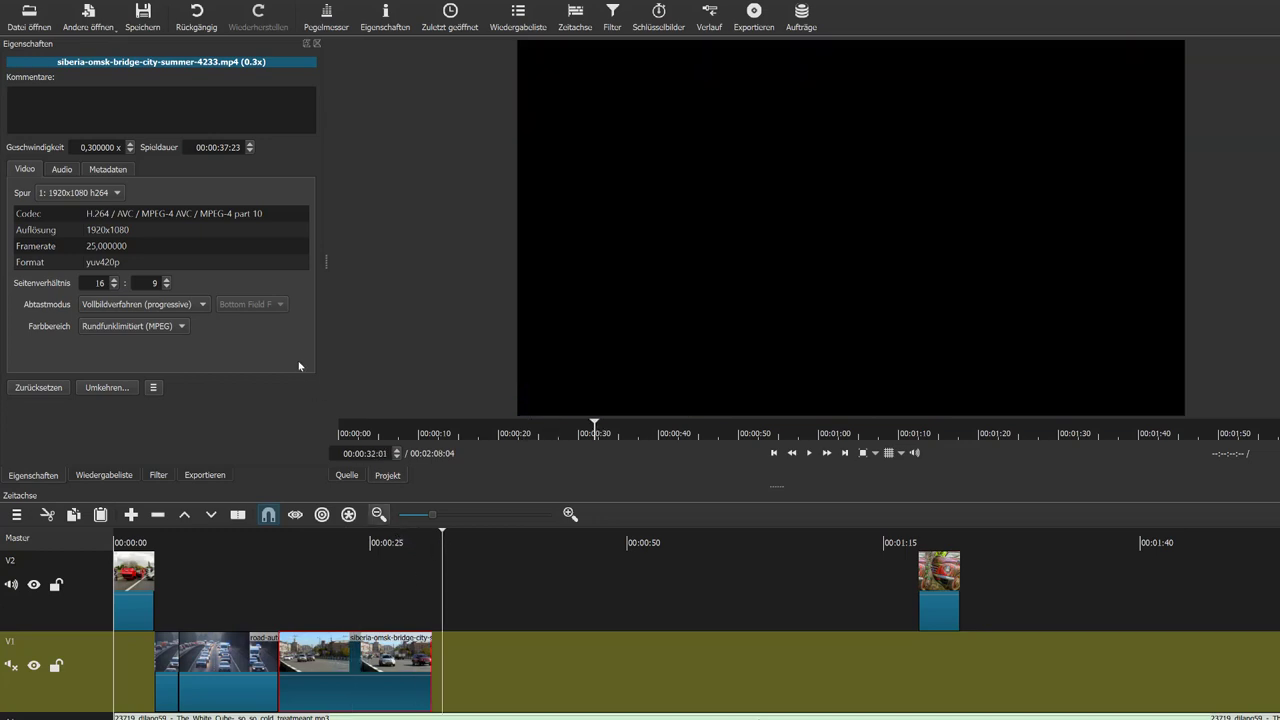
left_click(195, 26)
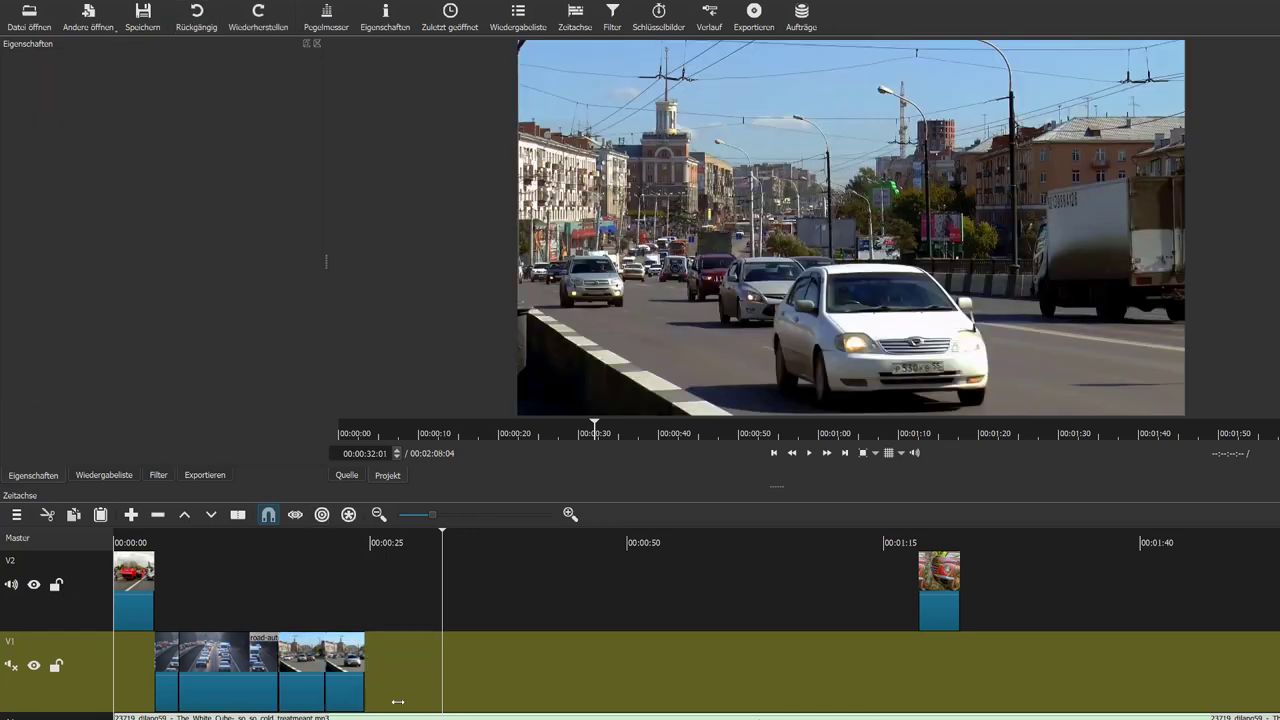
Step: Move the second siberia-omsk segment to about 38 s on V1 and set the first segment's speed to 0.3x
left_click_drag(397, 700, 545, 706)
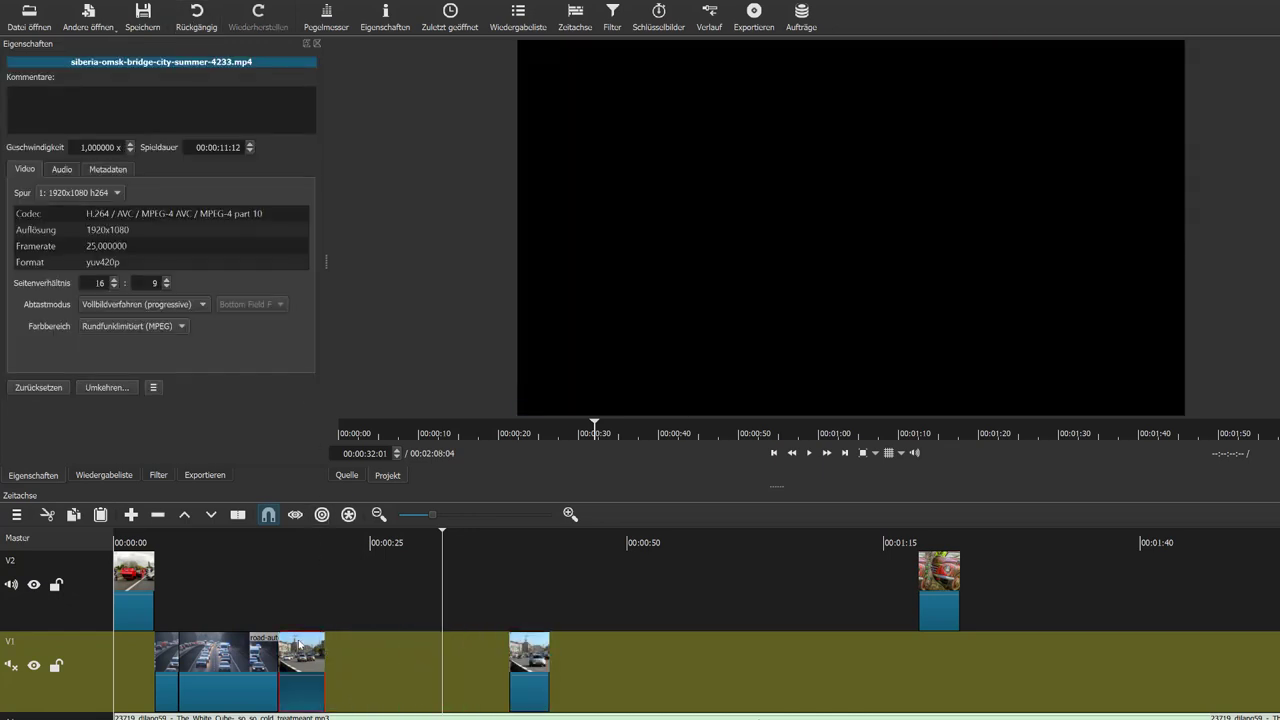
double_click(111, 146)
type("0.3")
left_click(320, 540)
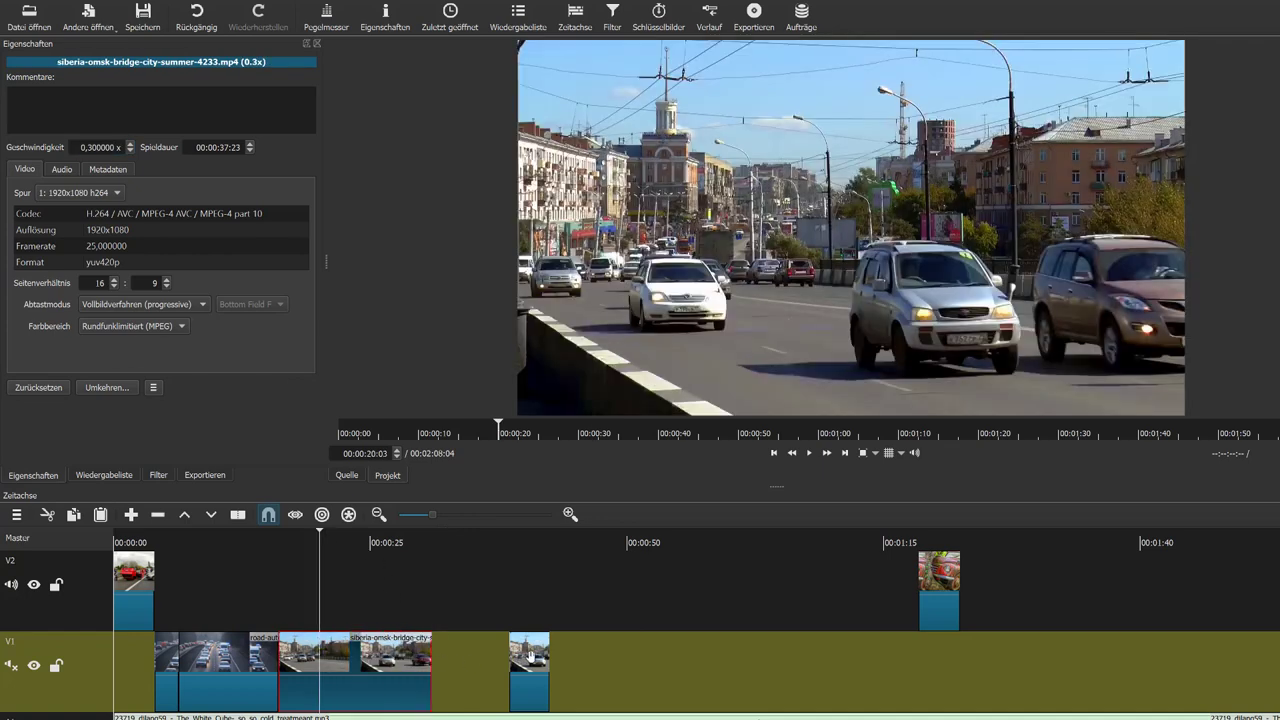
Step: Set the second siberia-omsk segment's speed to 2.5x and attach it without a gap directly behind the slowed segment
left_click_drag(518, 660, 456, 668)
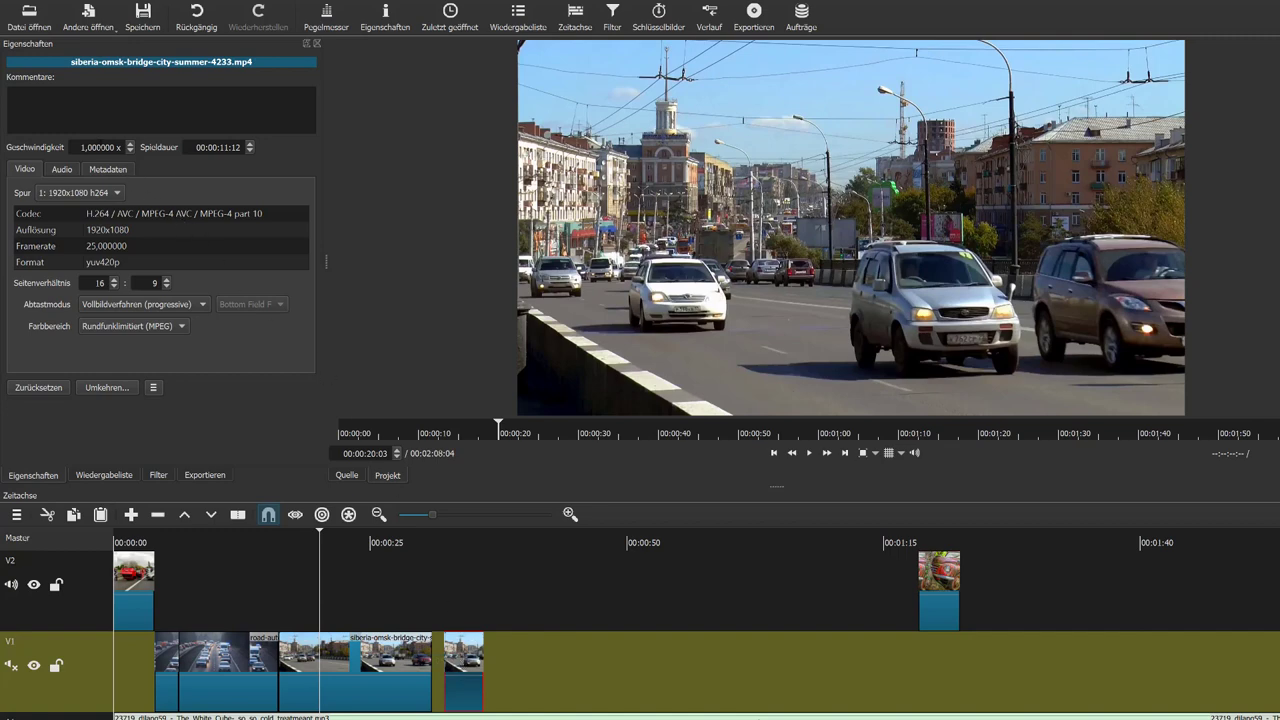
triple_click(100, 147)
type("2,5")
key("Return")
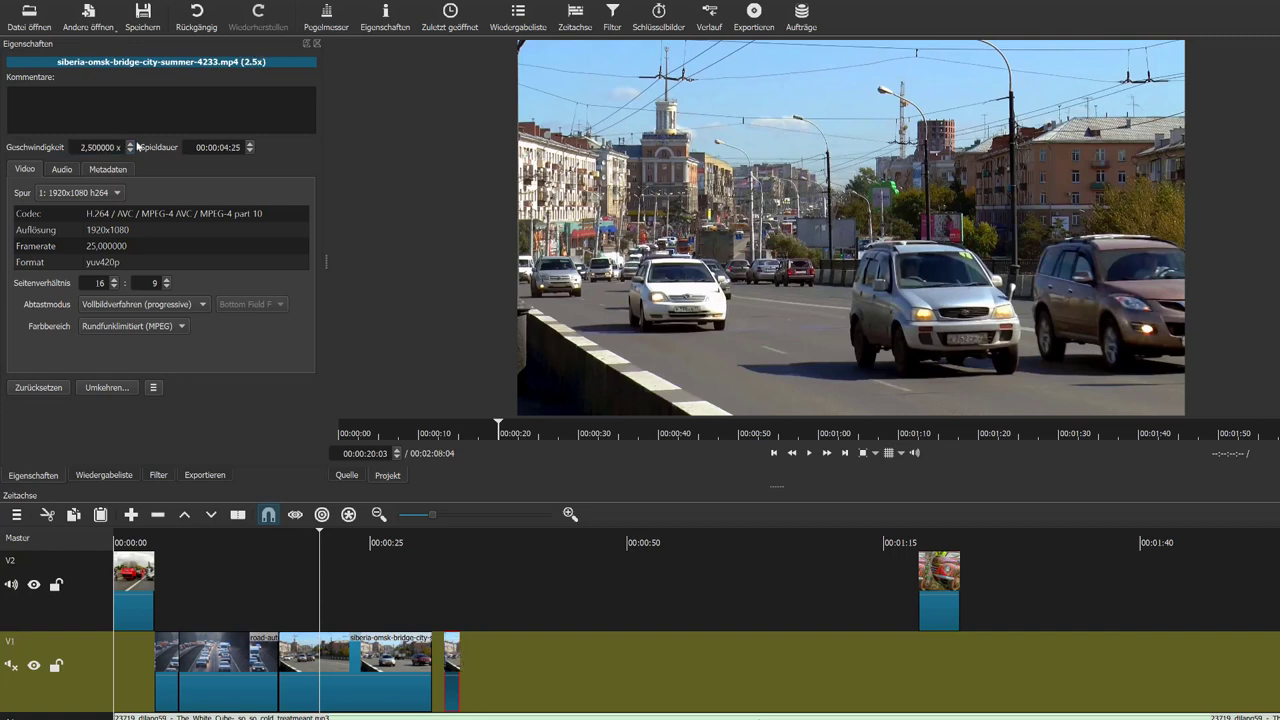
right_click(439, 668)
left_click(470, 677)
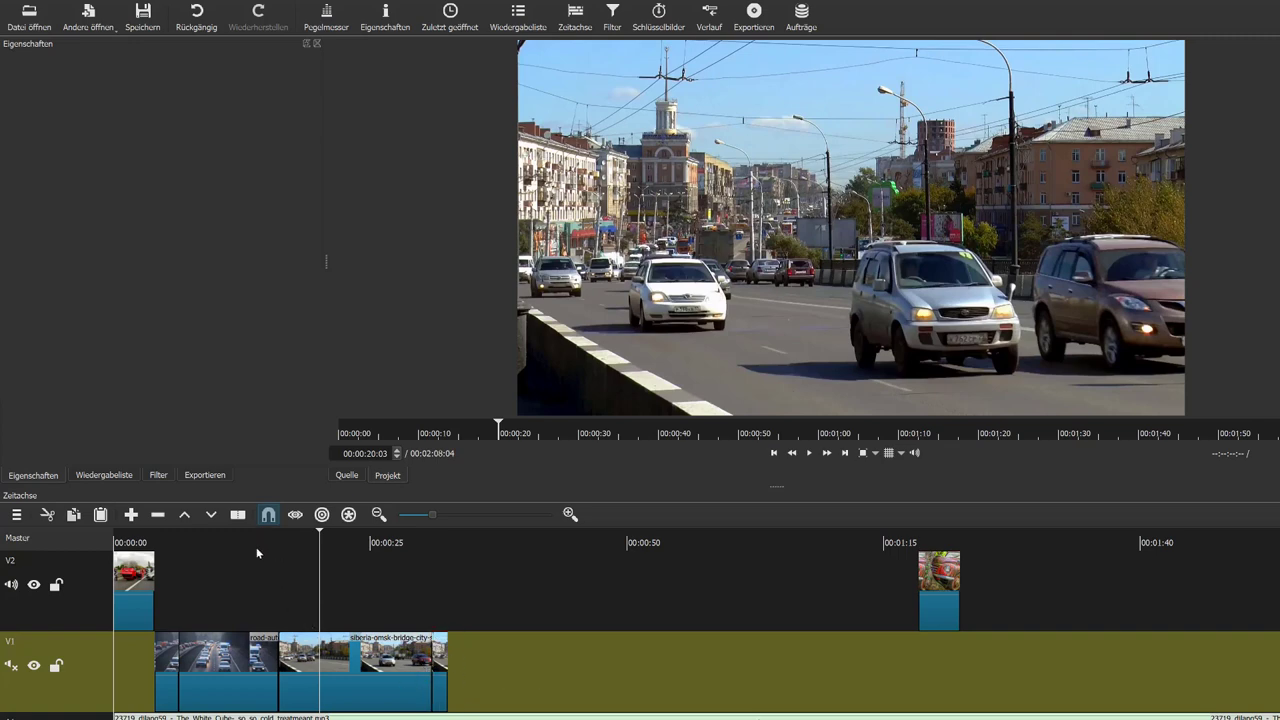
Step: Play the timeline from 00:00:11:44 and from 00:00:26:33 to check the speed transitions between the segments
left_click(235, 544)
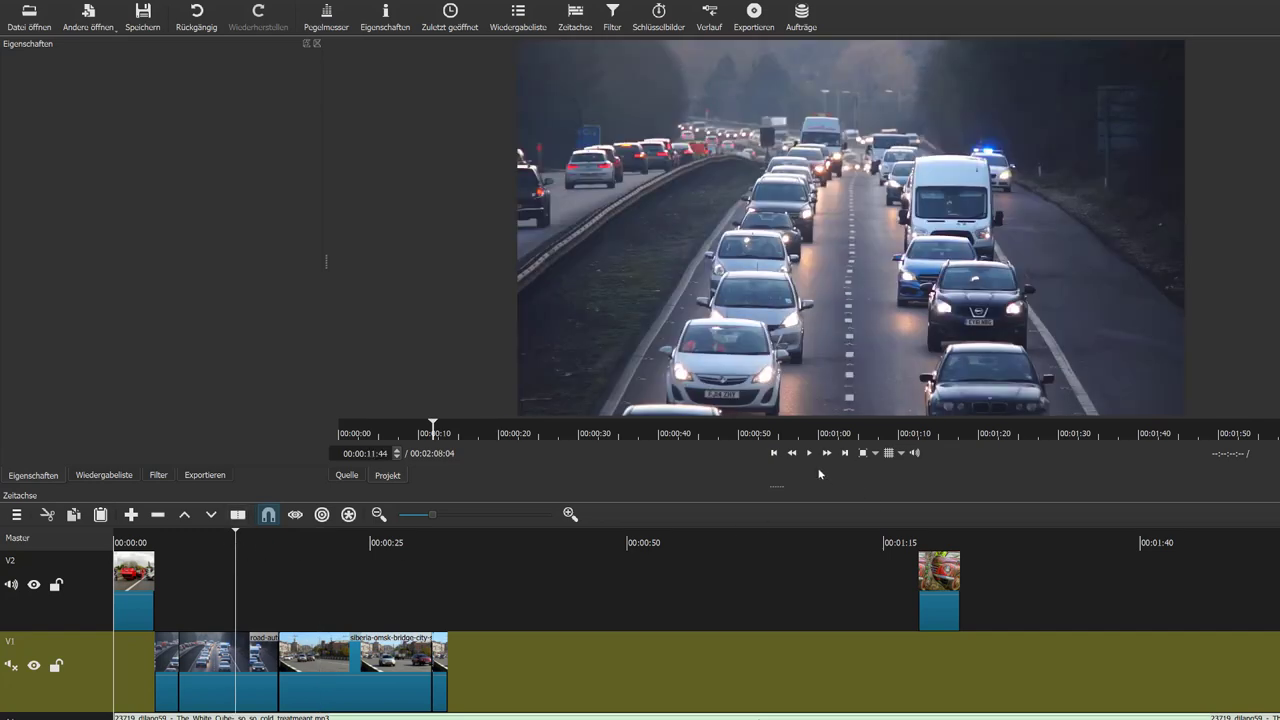
left_click(810, 454)
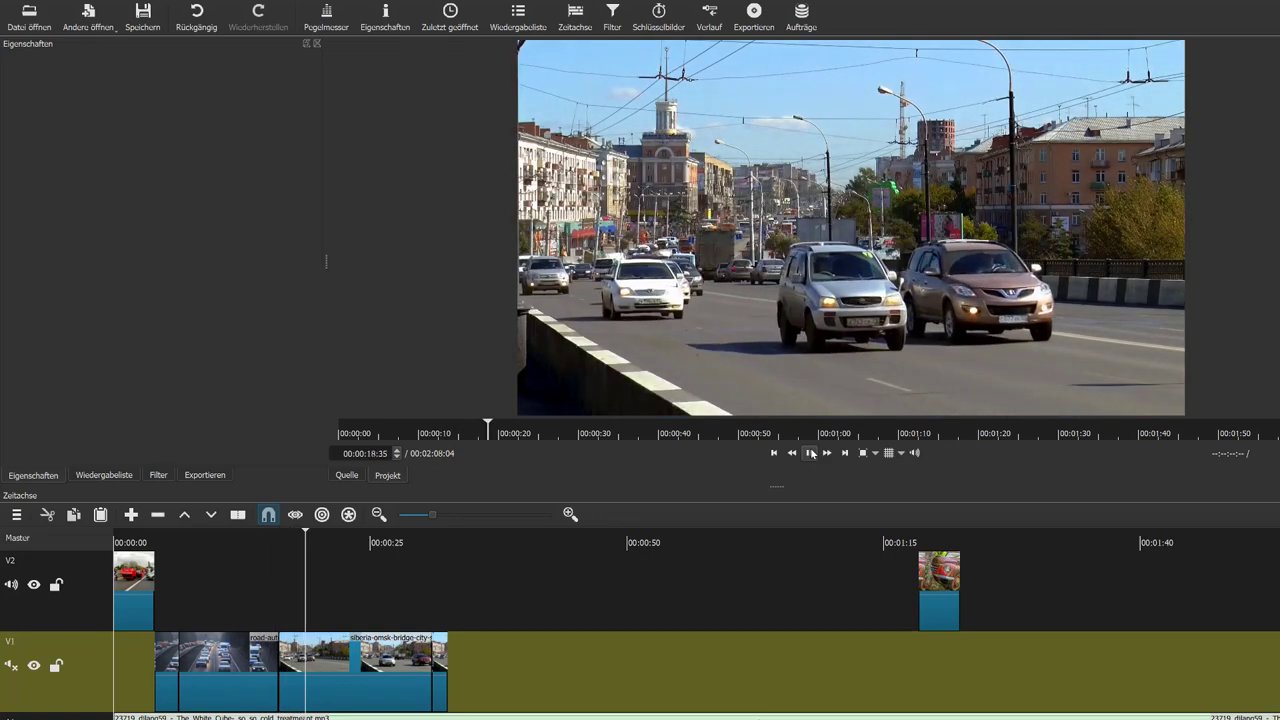
left_click(387, 543)
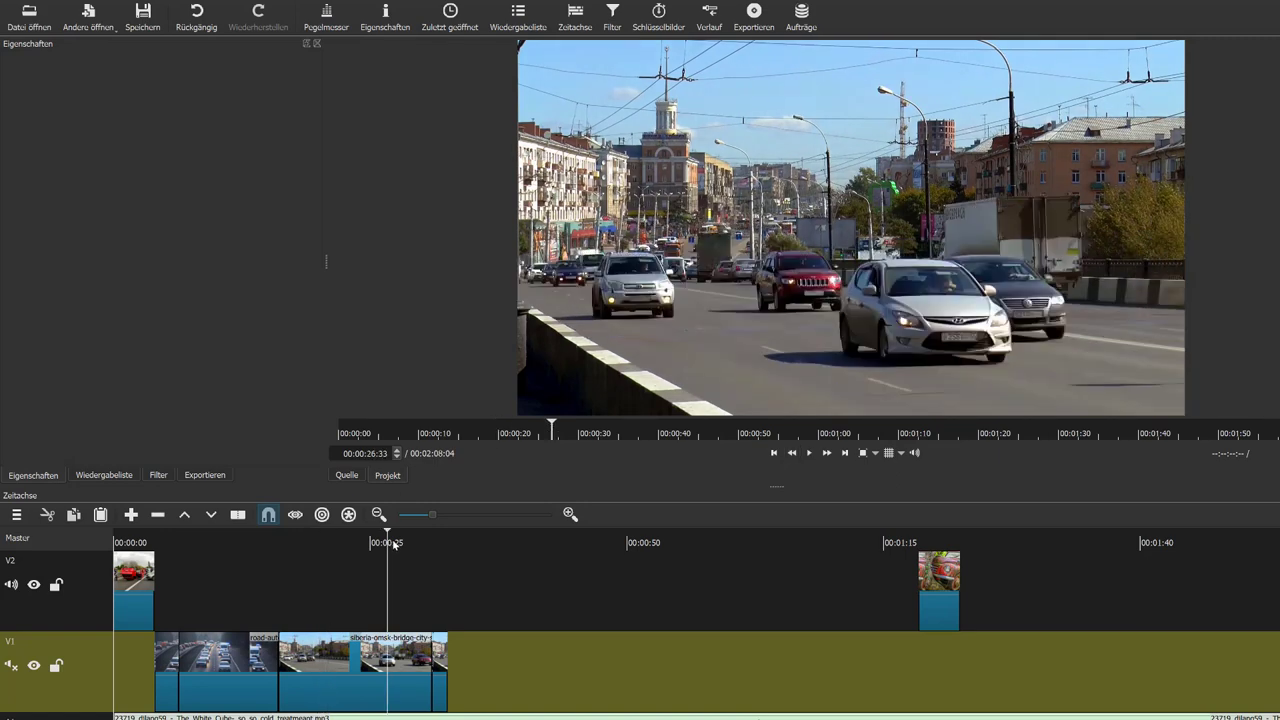
left_click(802, 455)
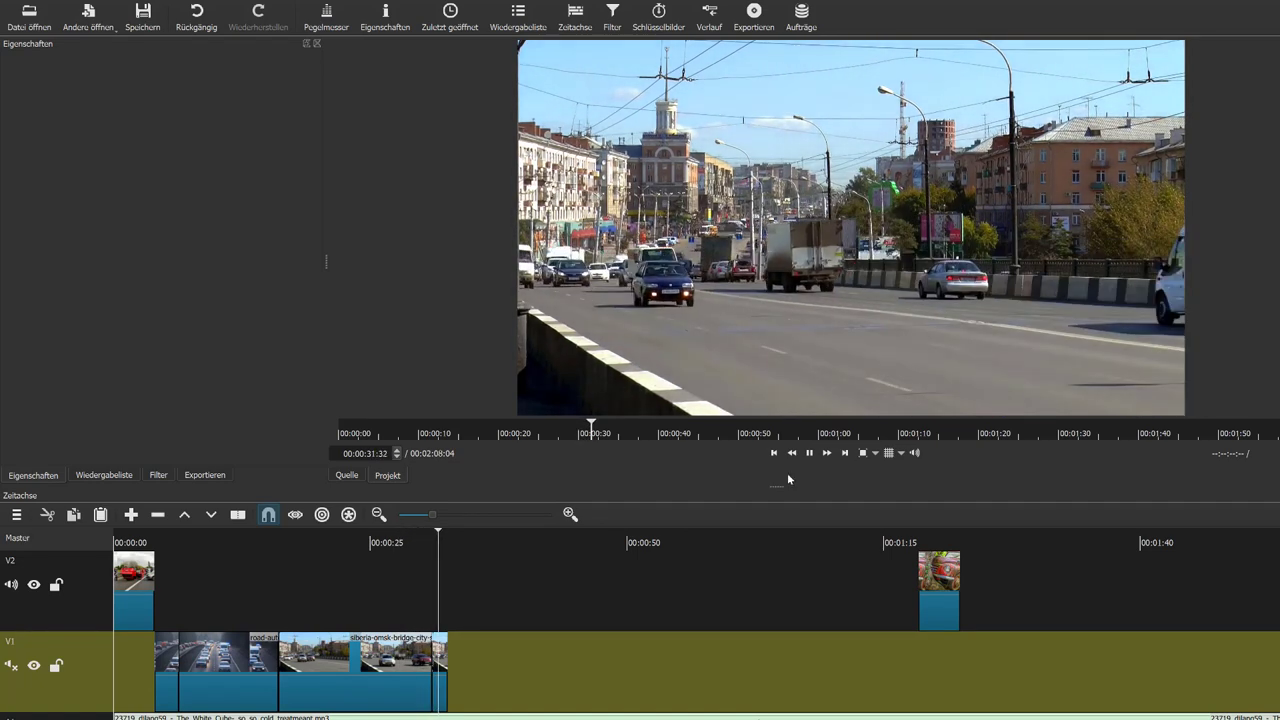
left_click(810, 453)
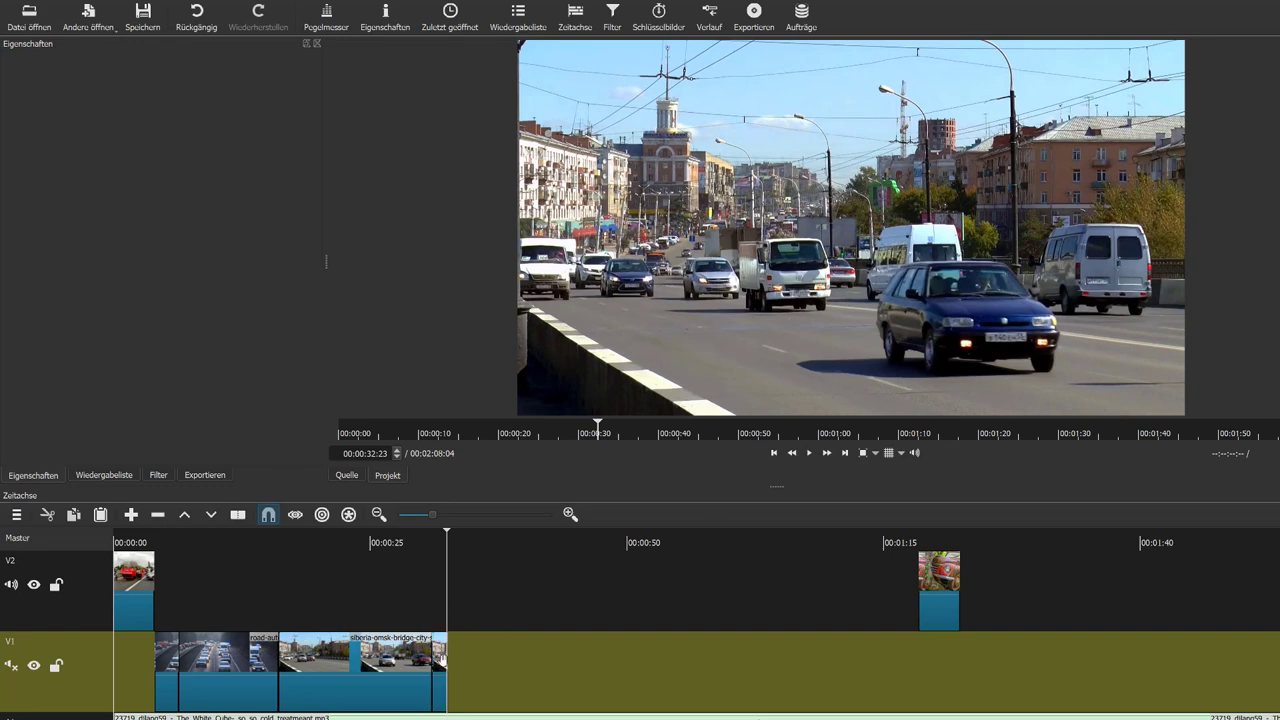
Step: Split the music on A1 at 00:00:32:23 and set the rear part's speed to 3x
left_click(440, 716)
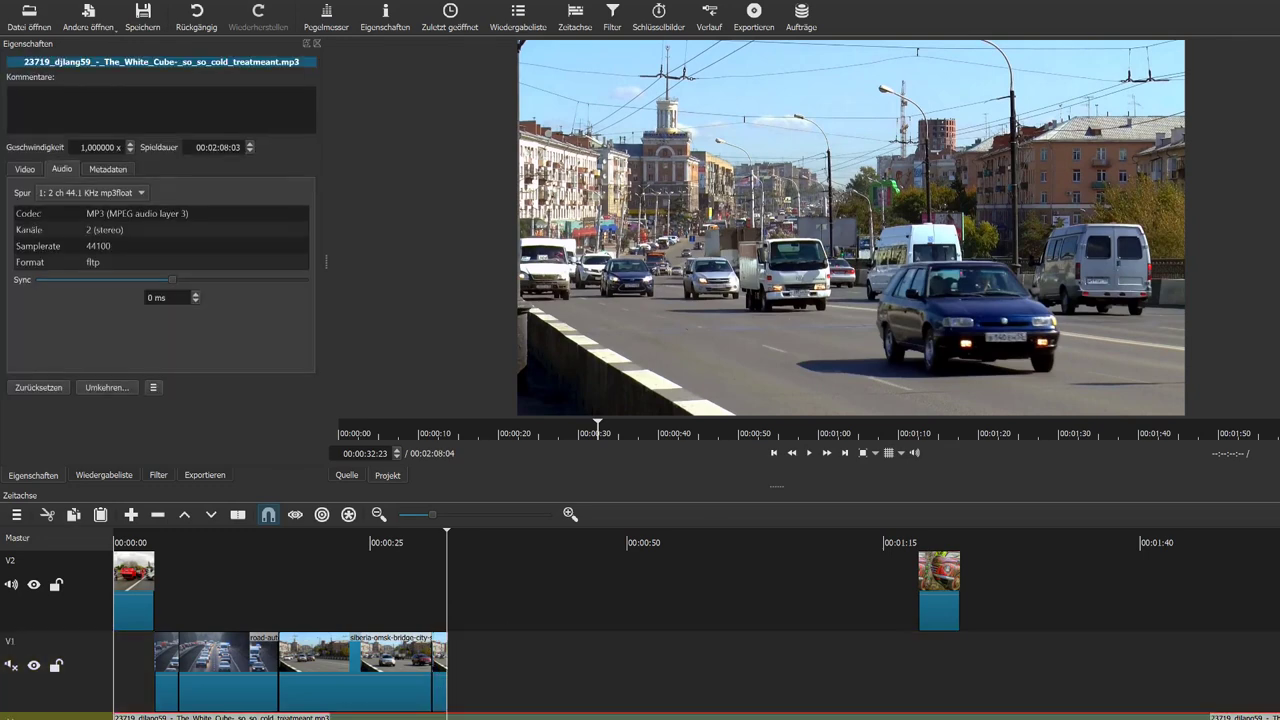
left_click(233, 519)
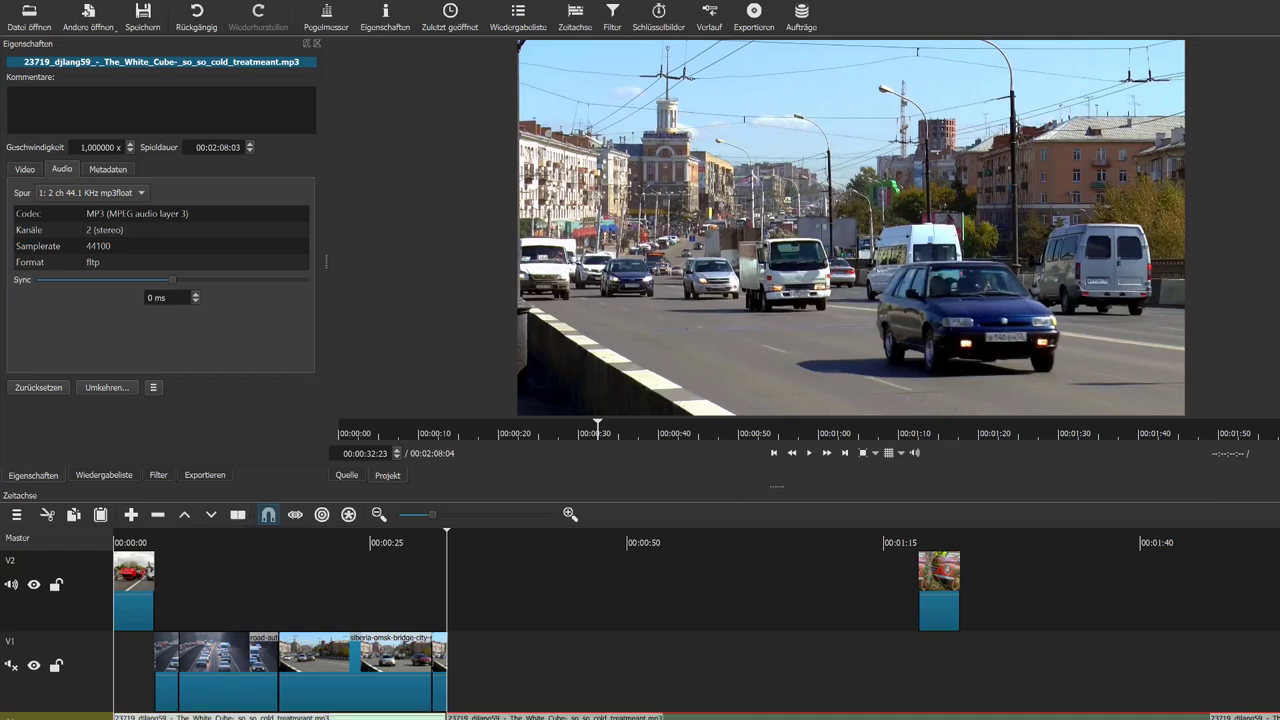
left_click(467, 538)
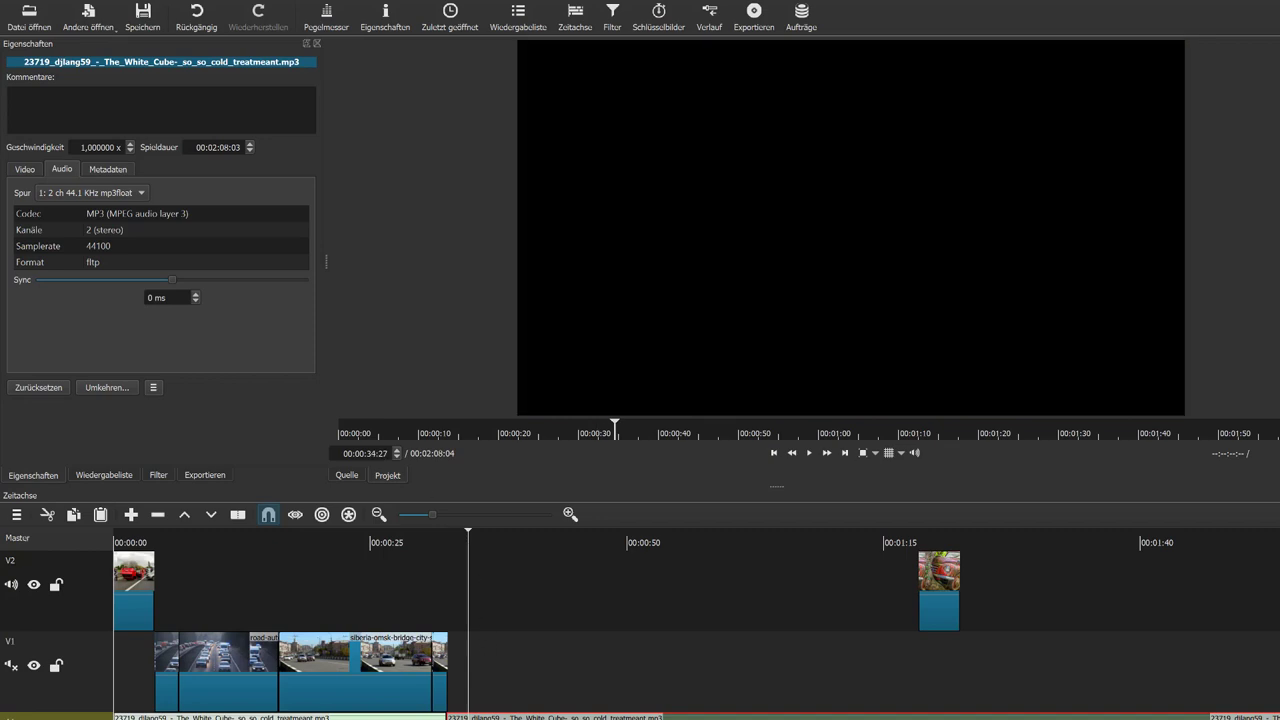
double_click(98, 148)
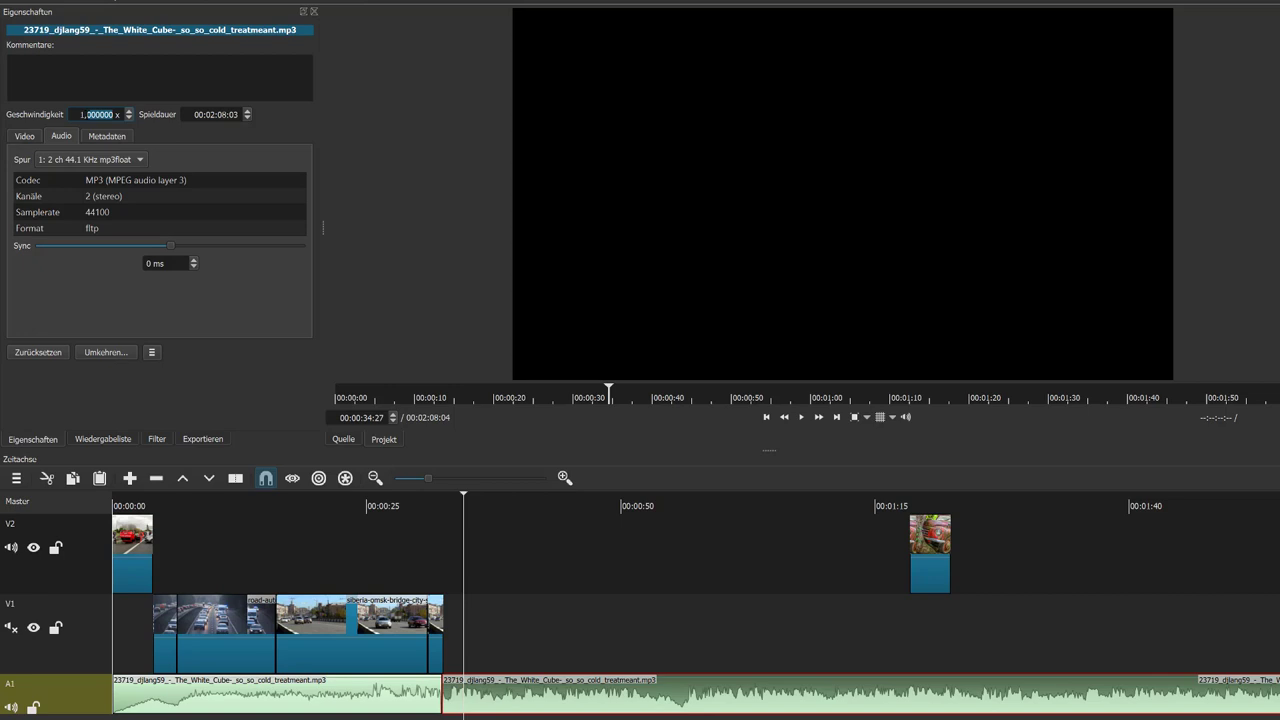
key("BackSpace")
type("3")
Step: Play from 00:00:30:22 across the music cut to listen to the speed change
left_click(540, 503)
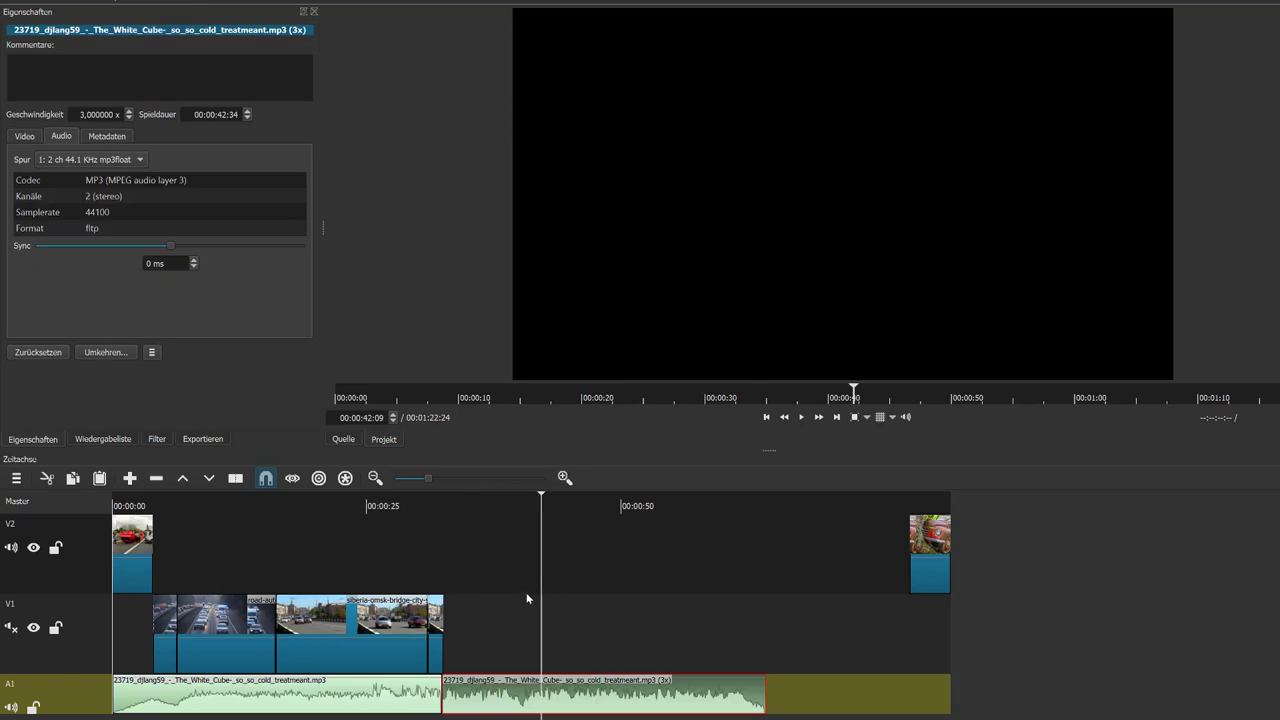
left_click(421, 505)
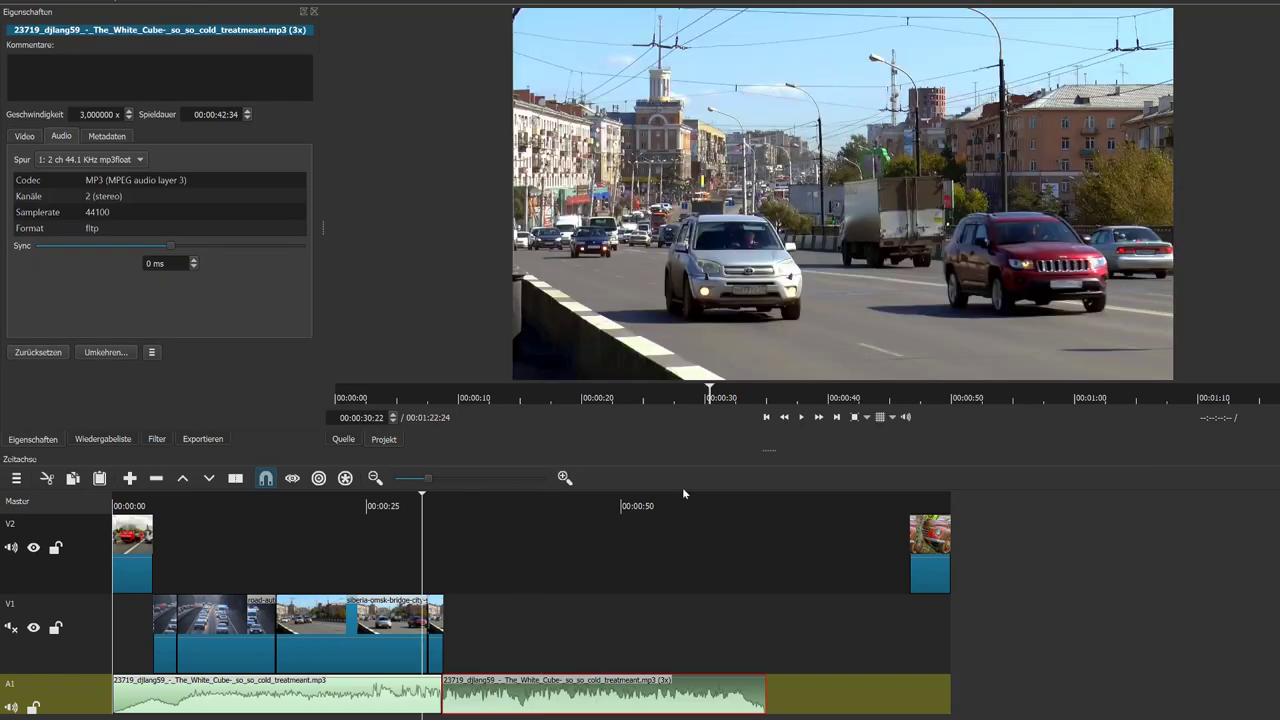
left_click(804, 419)
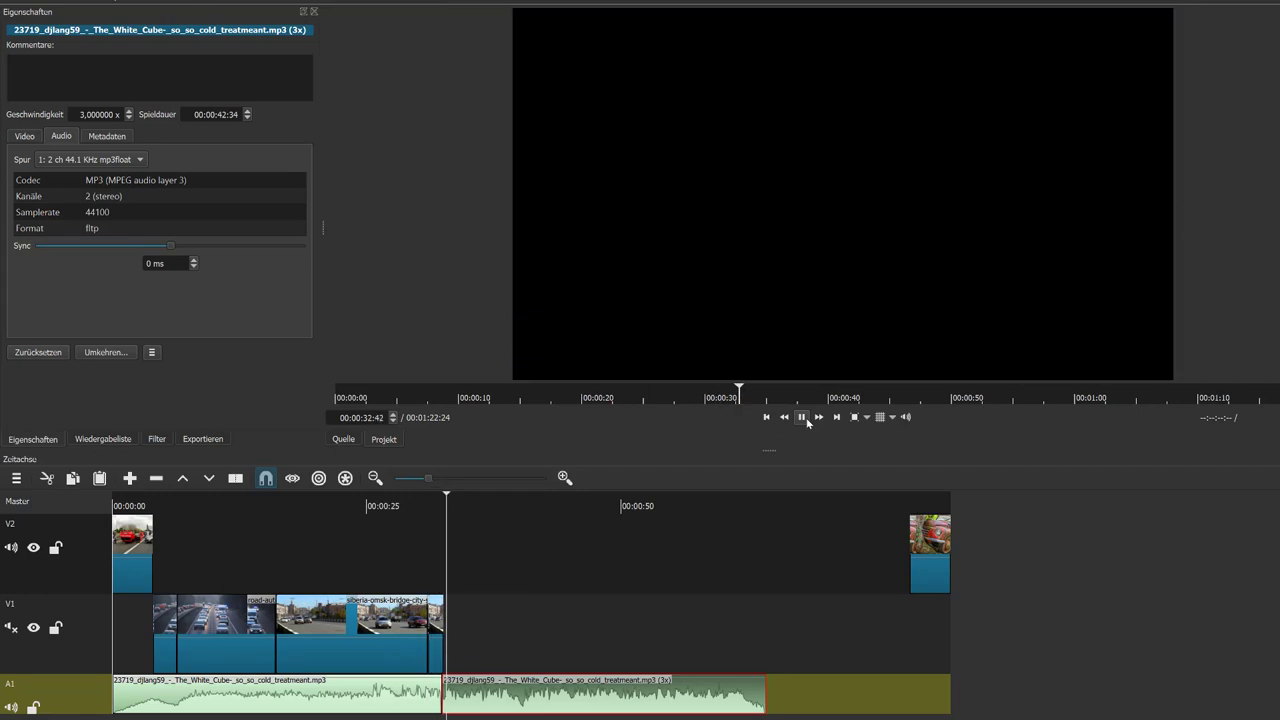
left_click(802, 417)
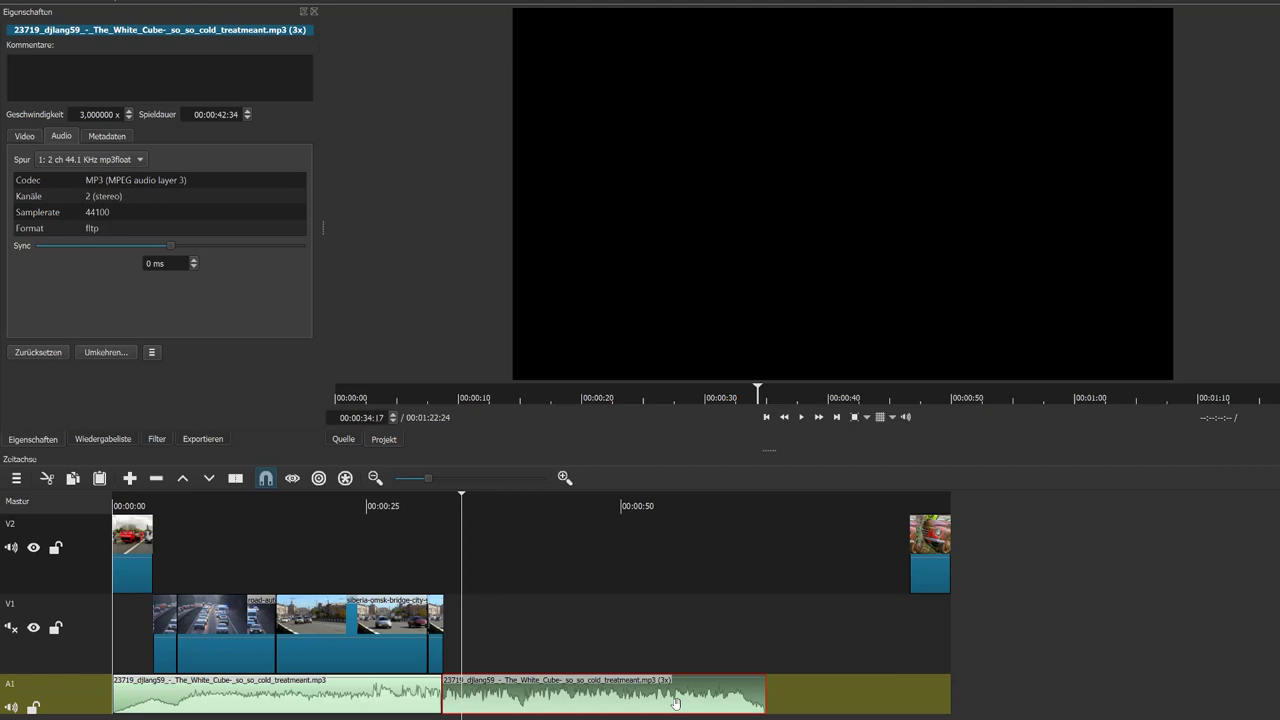
Step: Undo the 3x speed change on the rear music segment and move the wrecked-car image on V2 to start where the last V1 clip ends
key("Delete")
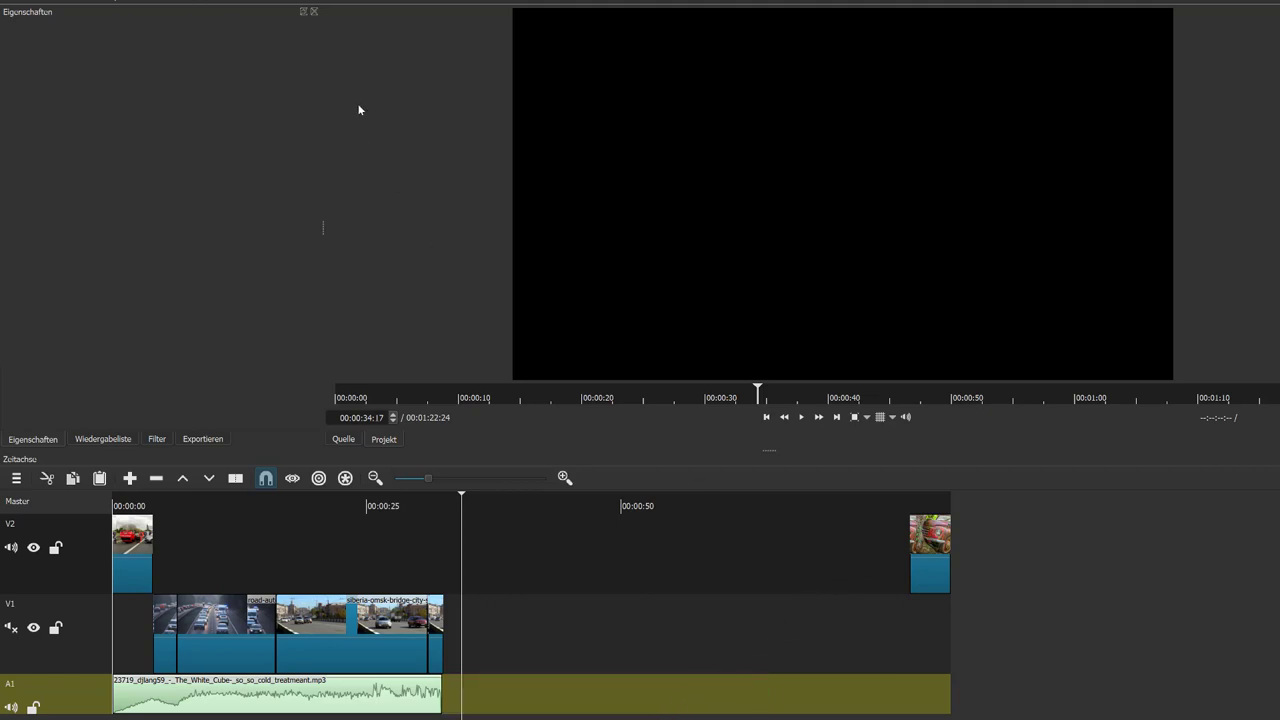
left_click(200, 0)
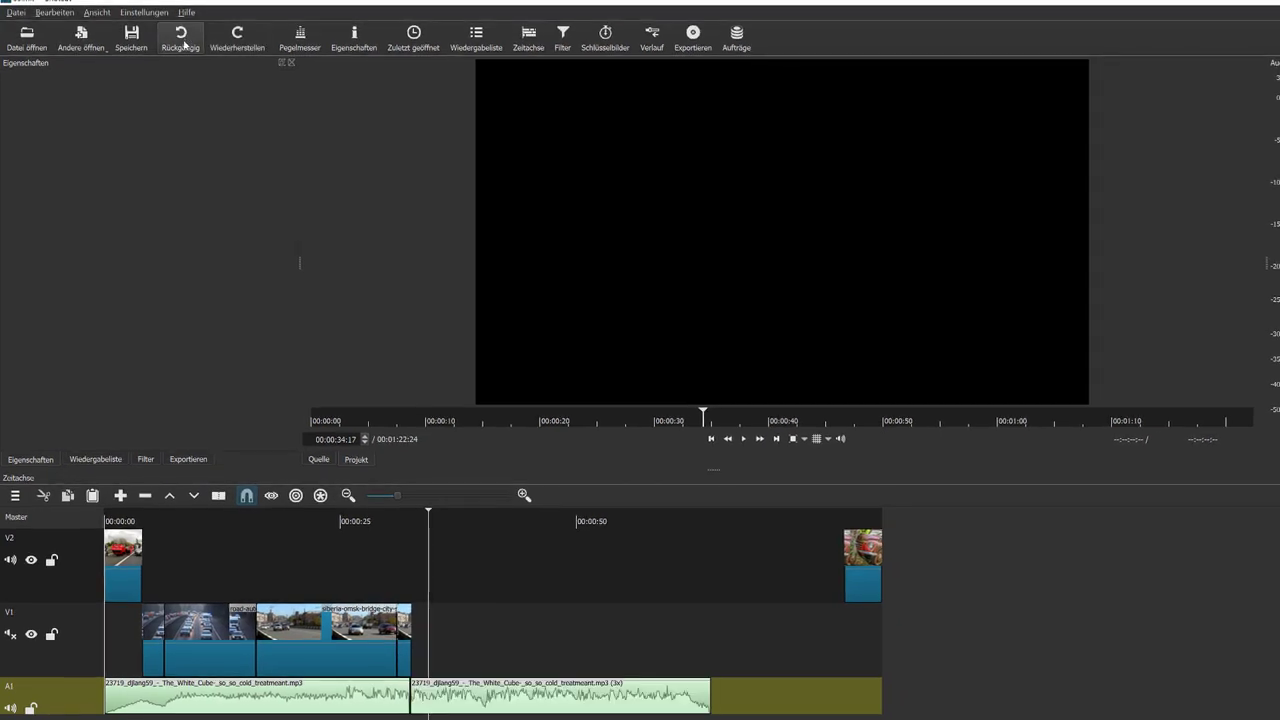
left_click(185, 45)
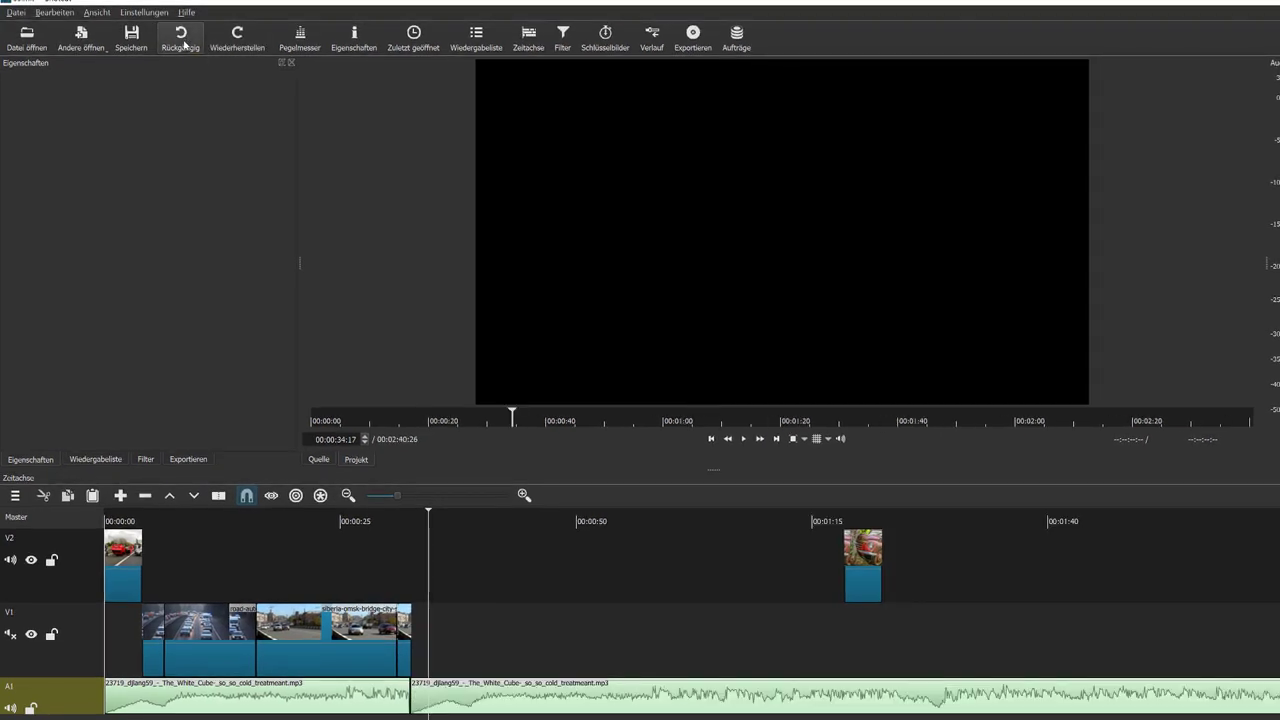
left_click_drag(863, 550, 419, 552)
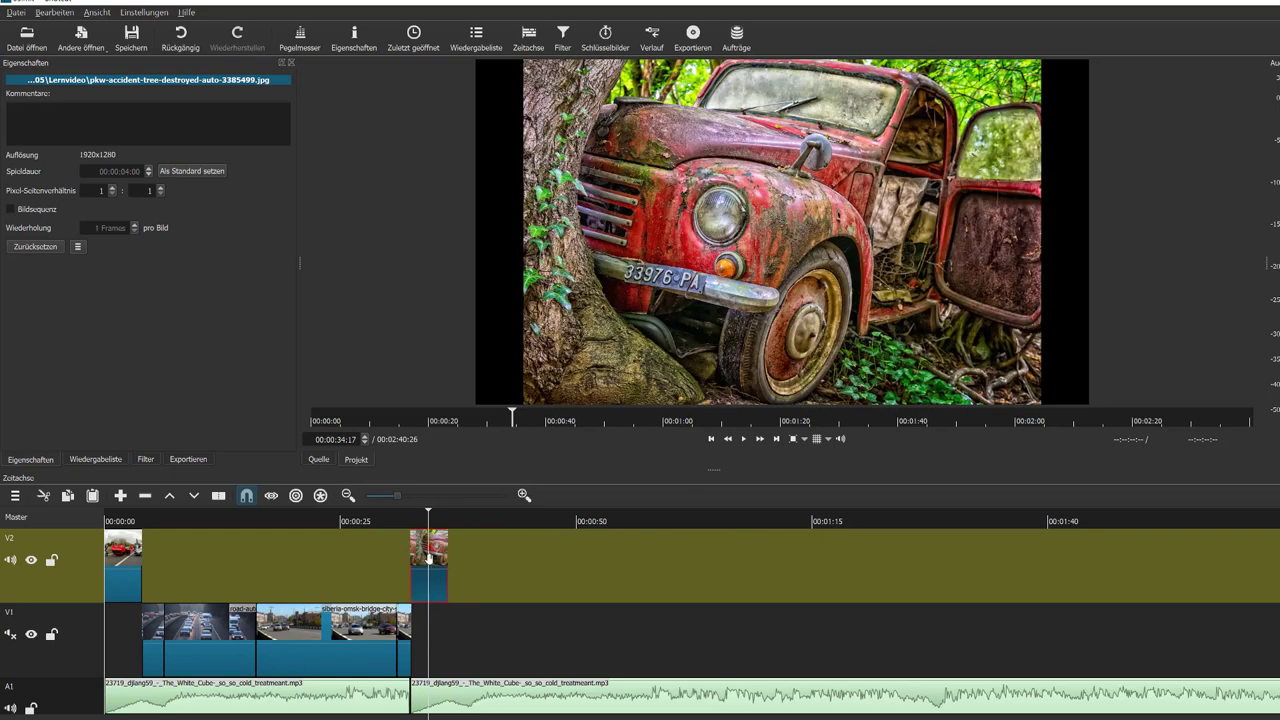
Step: Add the video filter "Text: Einfach" to the wrecked-car image on V2
left_click(145, 459)
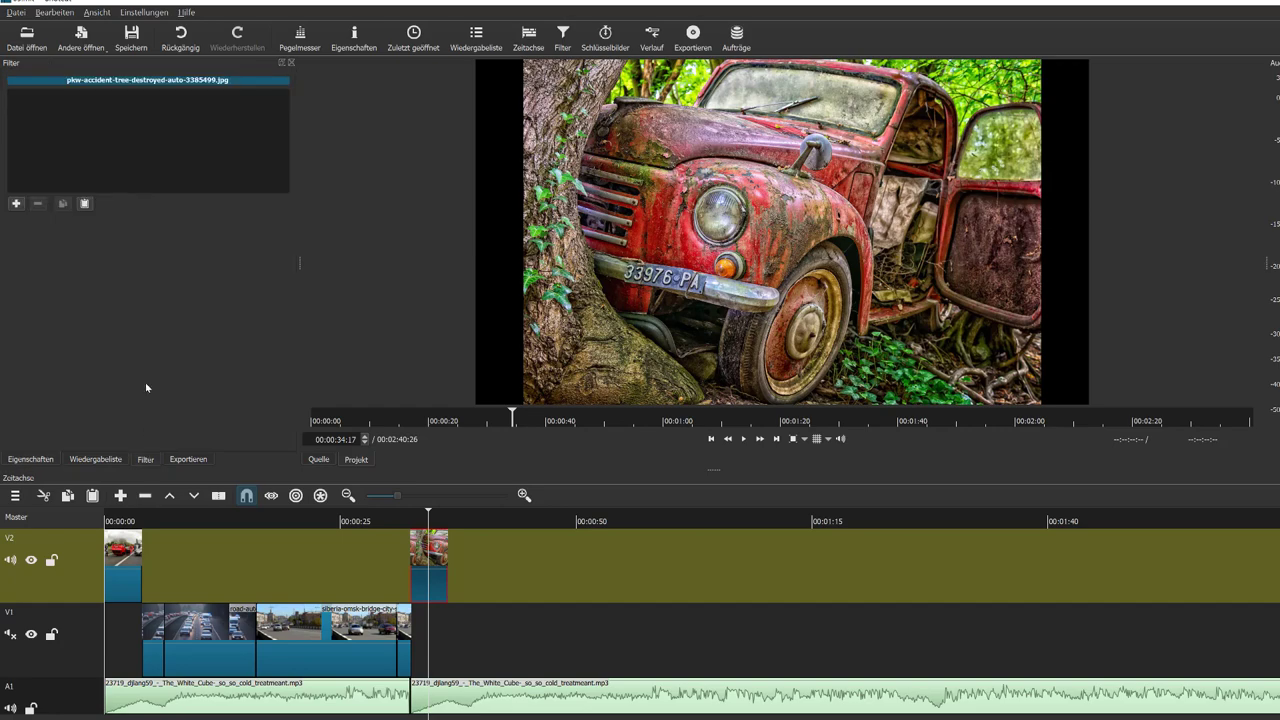
left_click(17, 203)
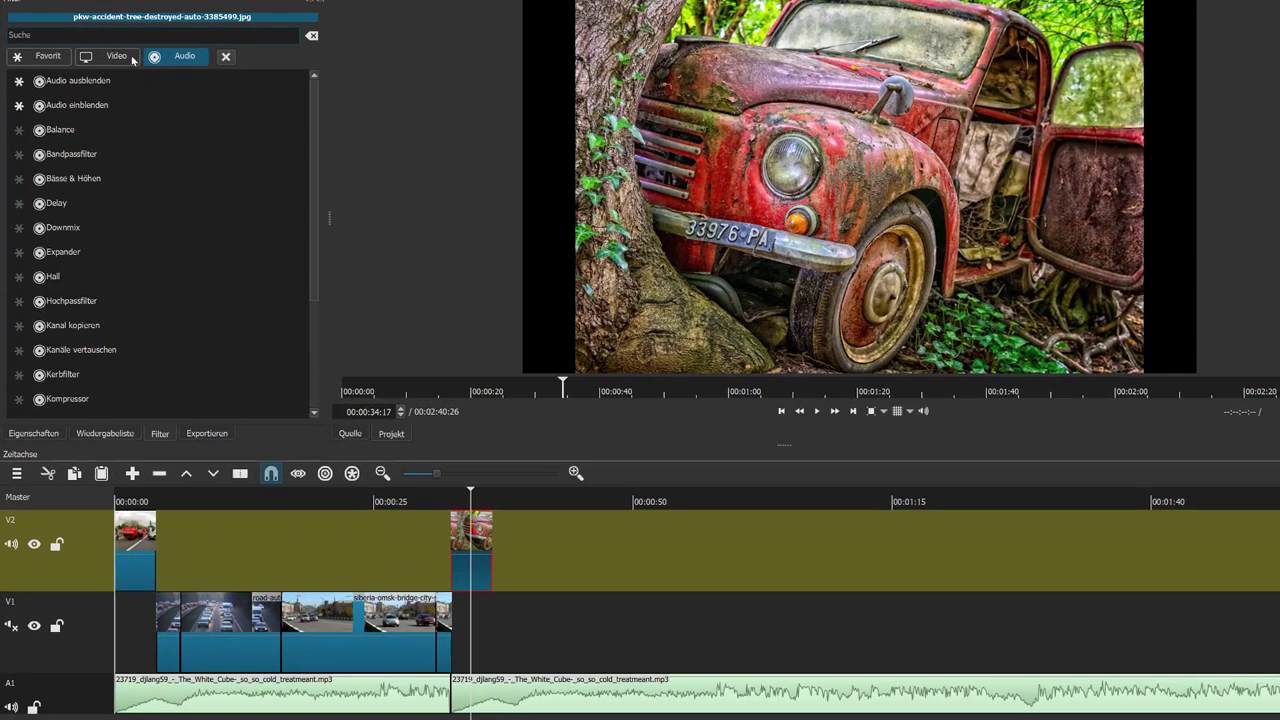
left_click(116, 56)
scroll(213, 303, "down", 12)
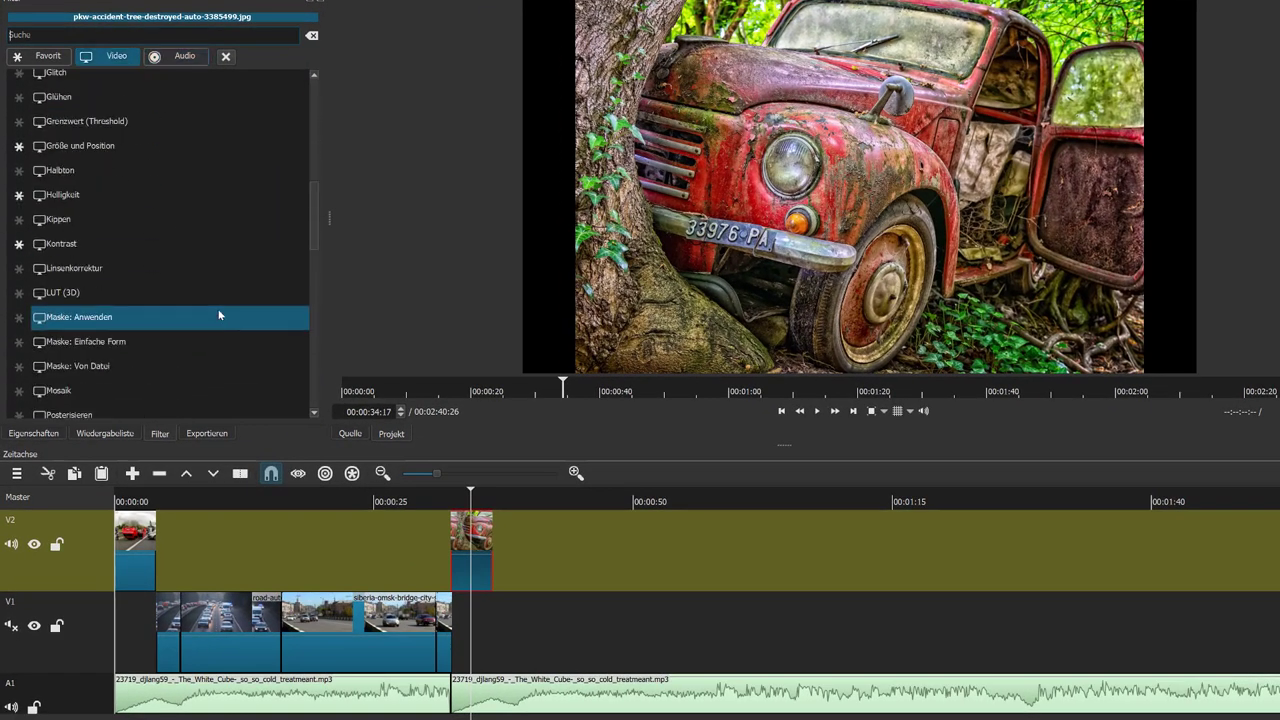
scroll(213, 303, "down", 8)
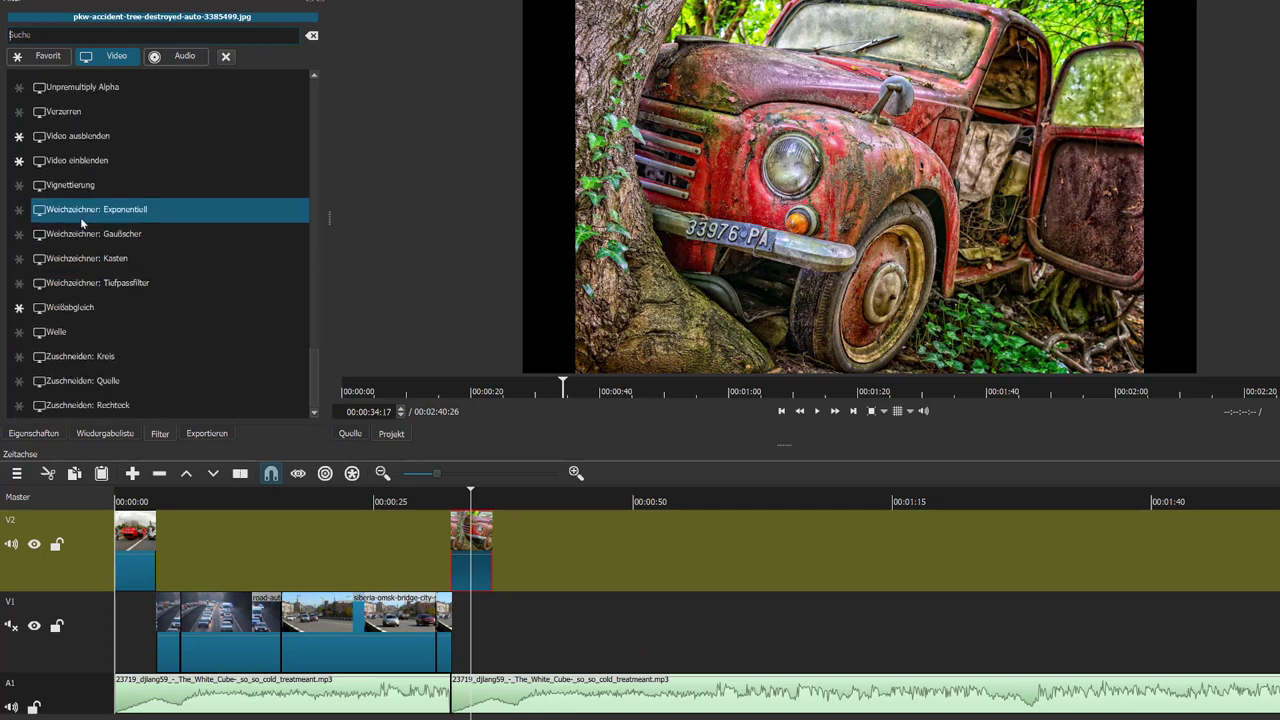
scroll(83, 234, "up", 3)
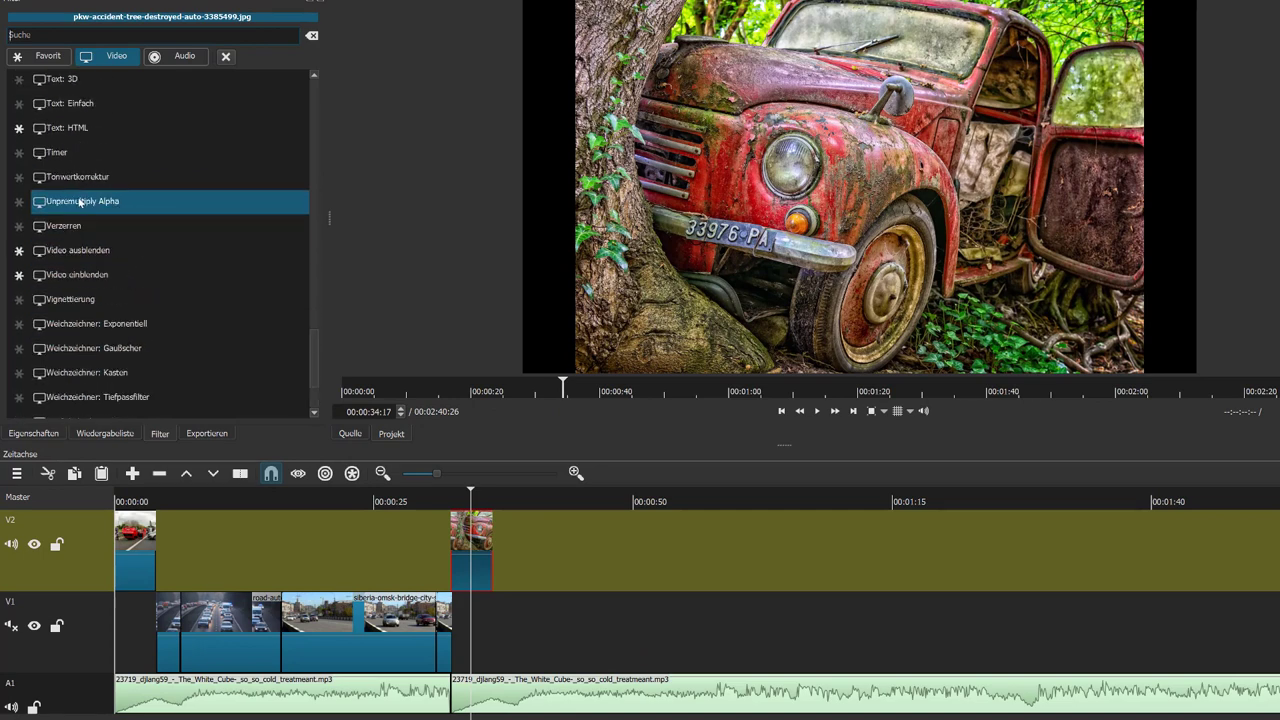
left_click(70, 101)
Step: Replace the filter text with "Danke für deine" / "Aufmerksamkeit" on two lines and fit its box to about 1413 x 613 at position 151, 432
key("ctrl+a")
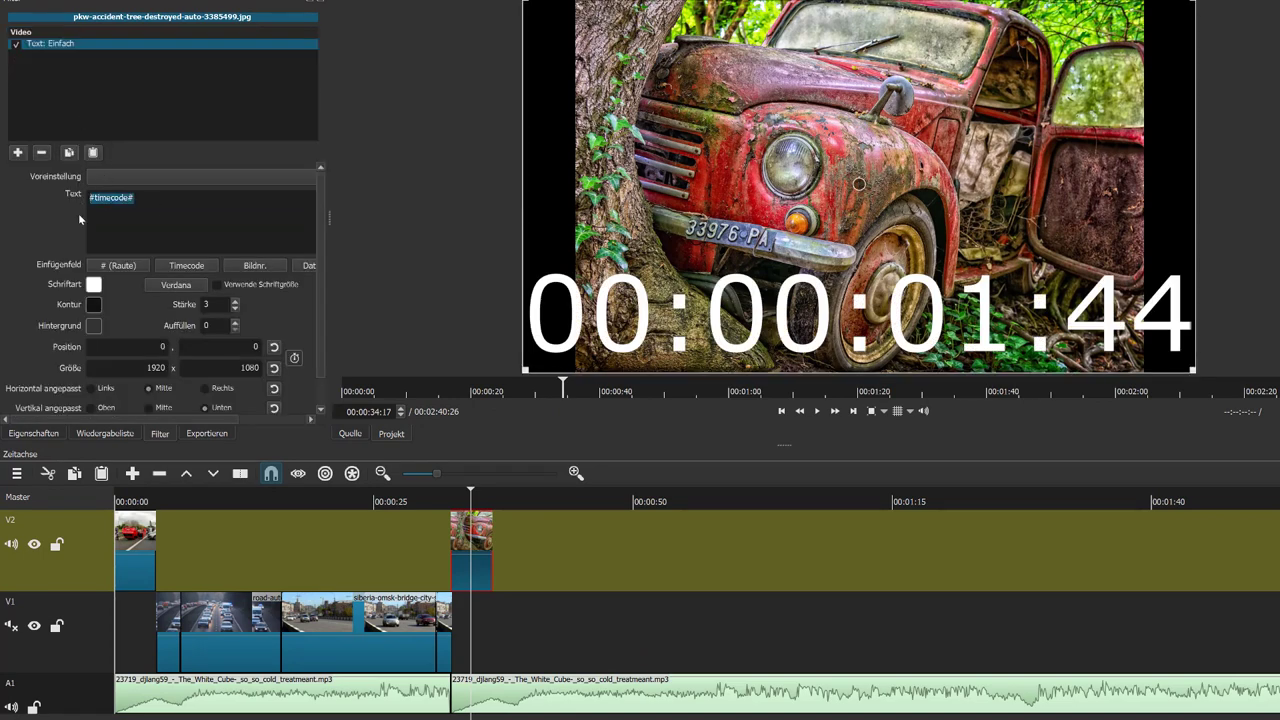
type("Danke für deine")
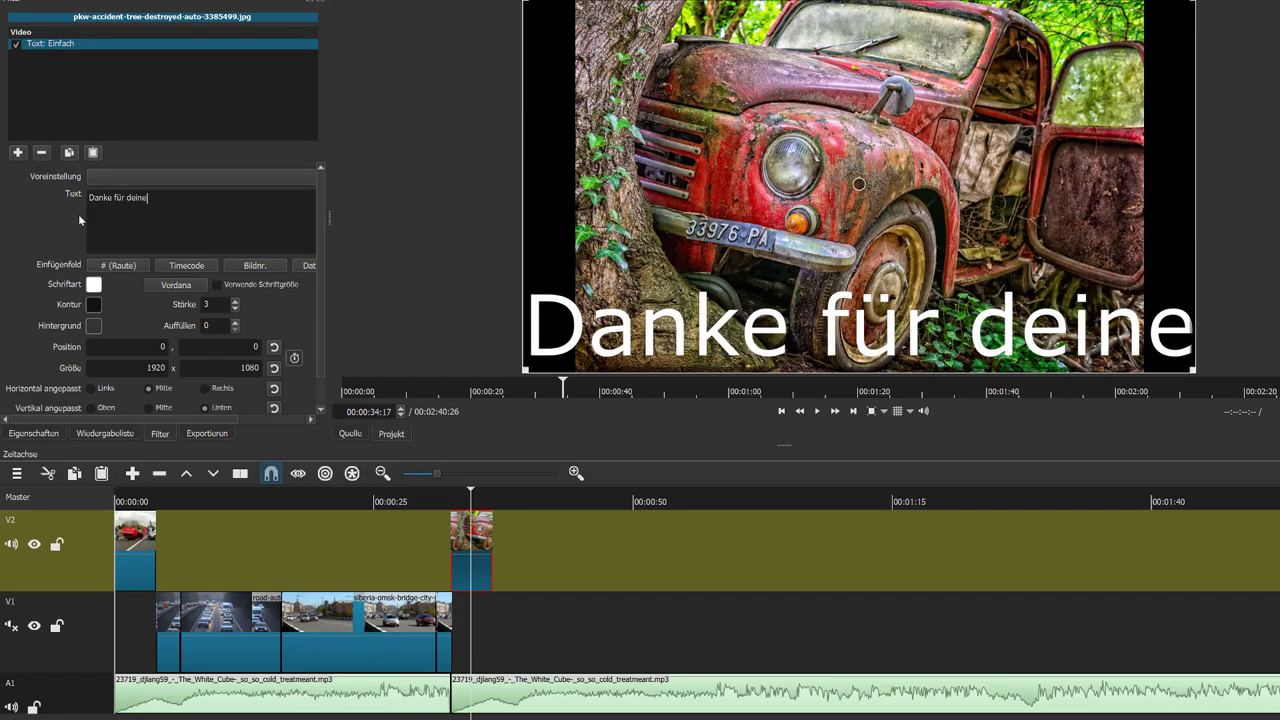
key("Return")
type("Au")
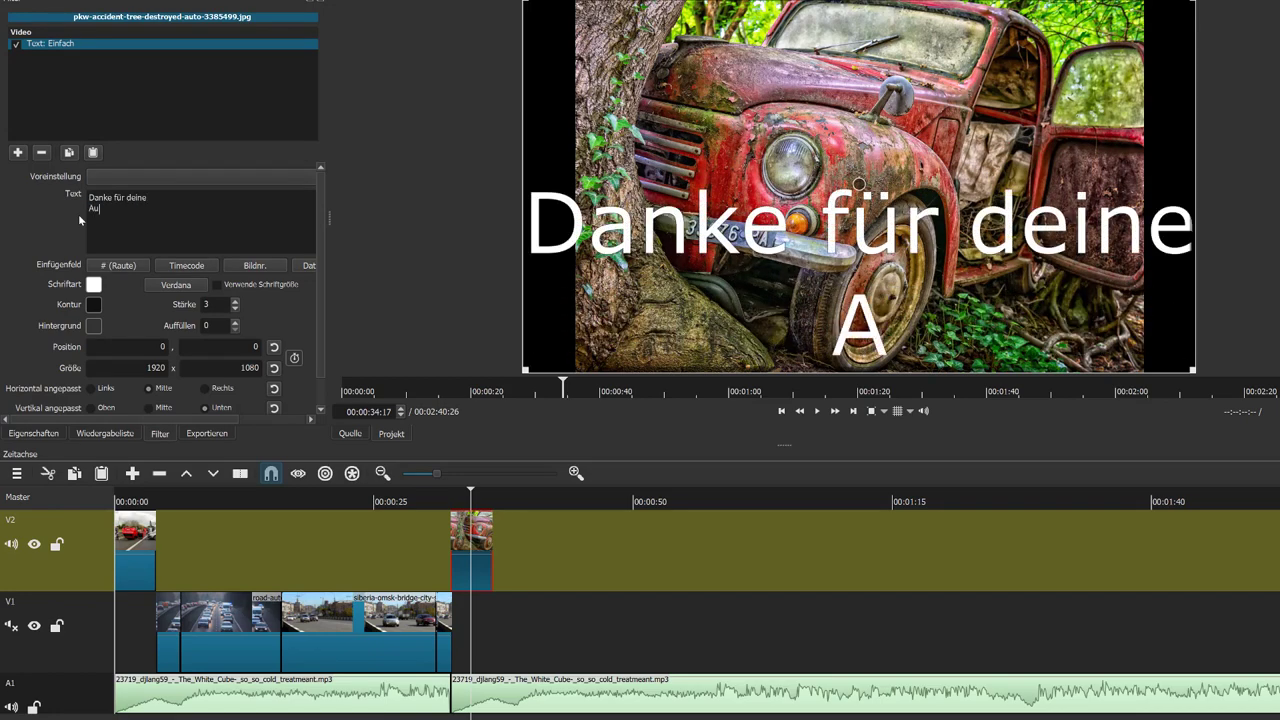
type("fmerksamkeit")
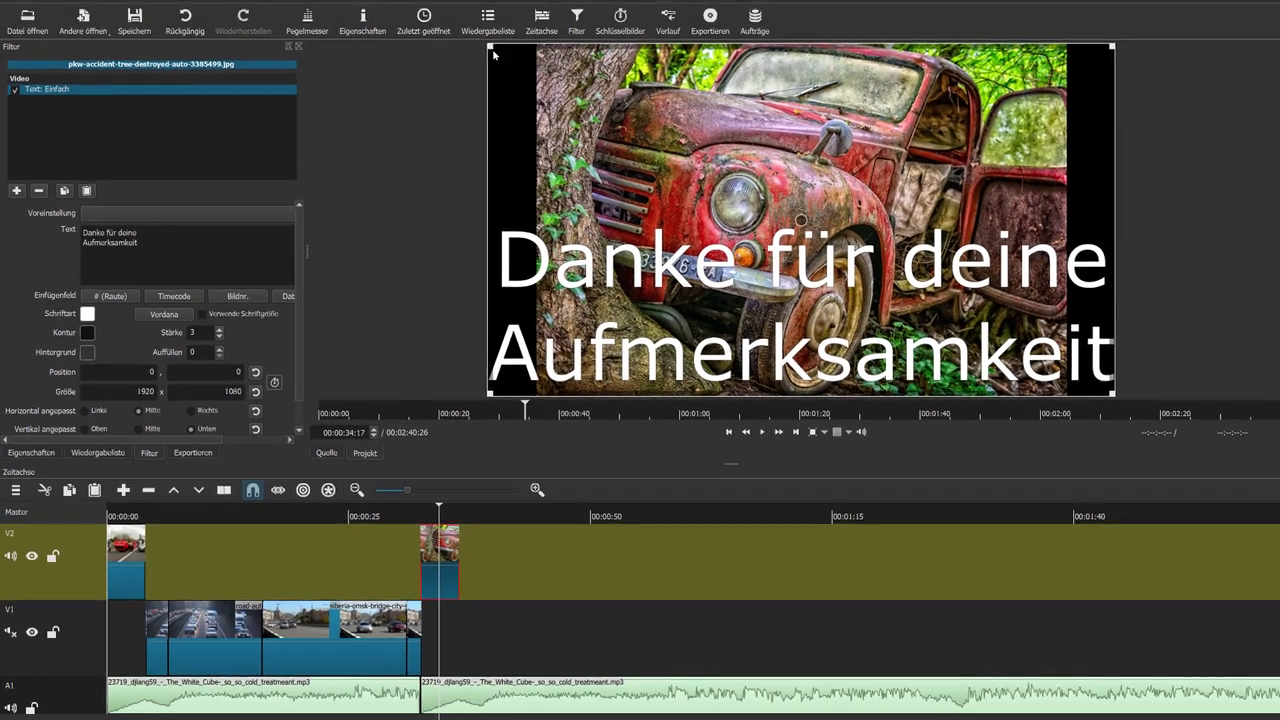
left_click_drag(493, 55, 650, 202)
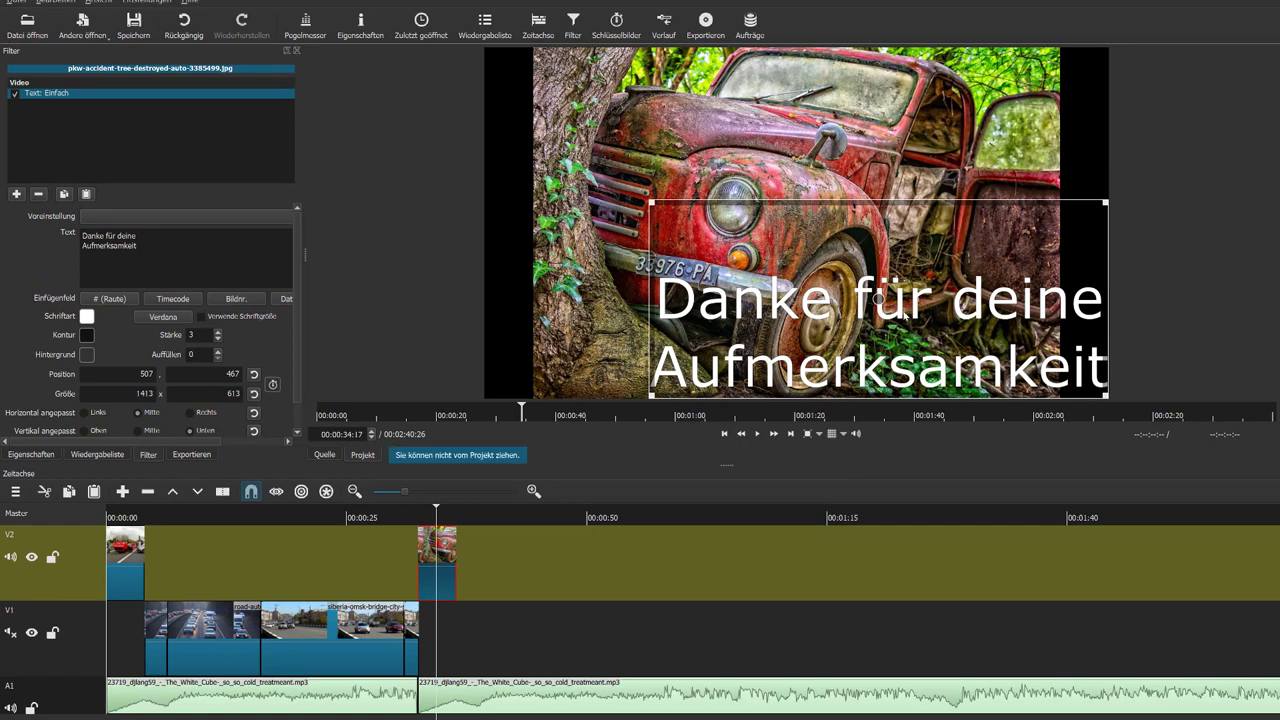
left_click_drag(874, 302, 762, 287)
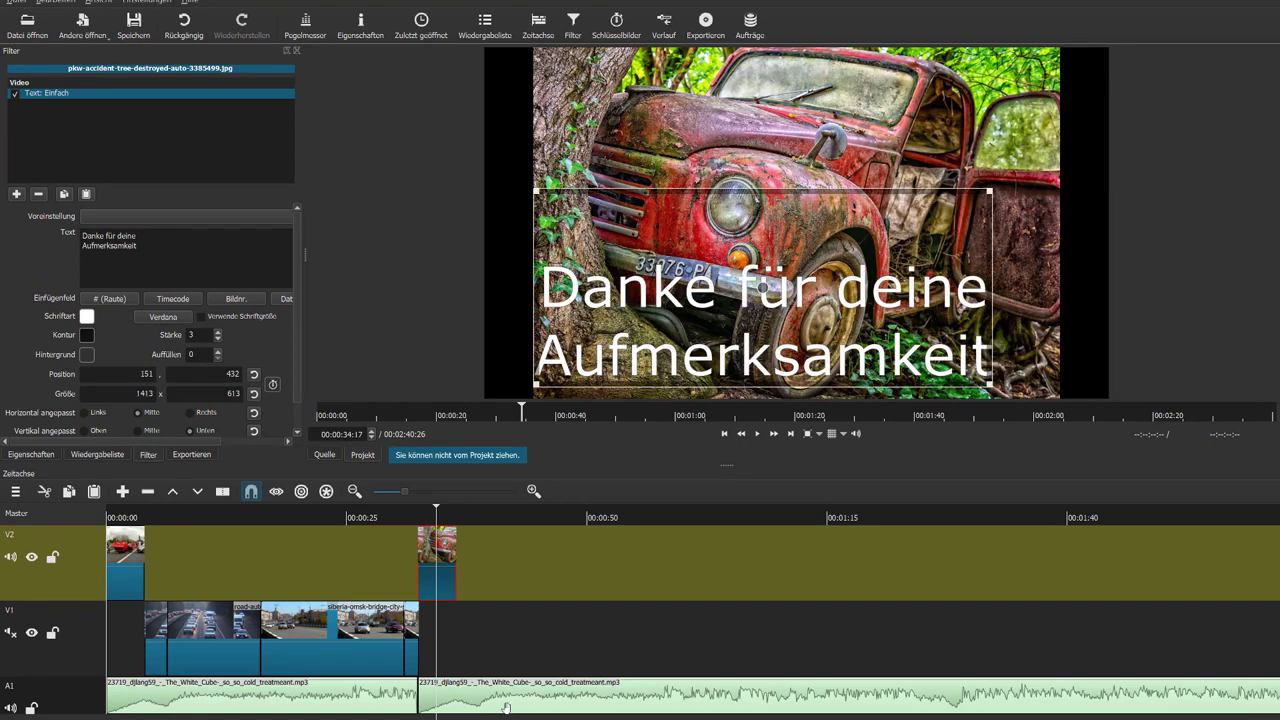
Step: Split the rear music segment on A1 at 00:00:36:13, the end of the closing image, and delete the remainder behind it
left_click(478, 682)
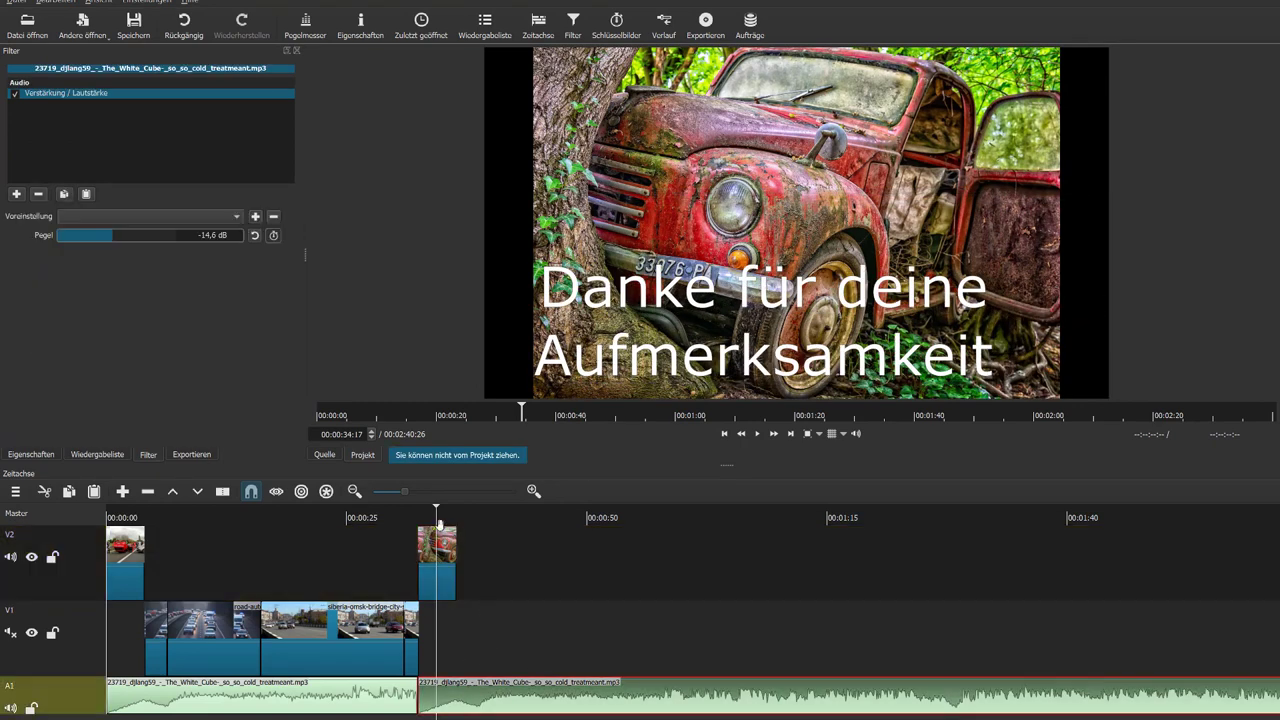
left_click_drag(436, 510, 455, 501)
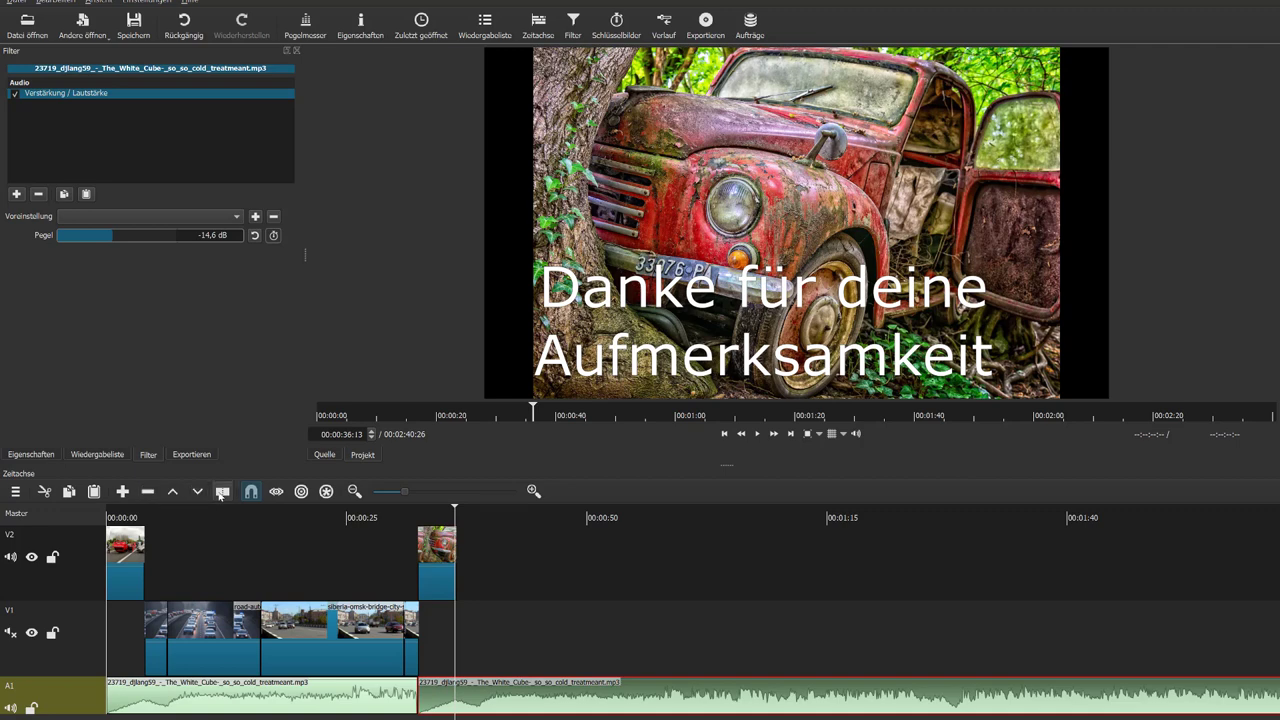
left_click(221, 492)
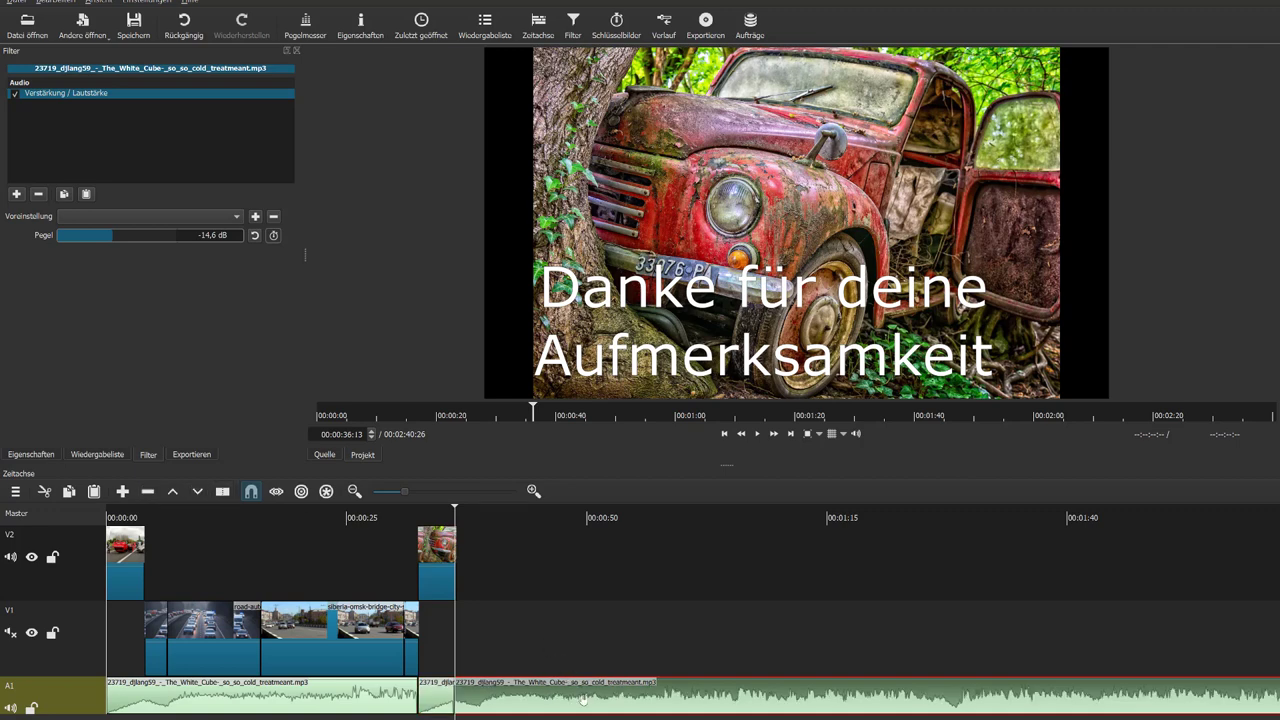
key("Delete")
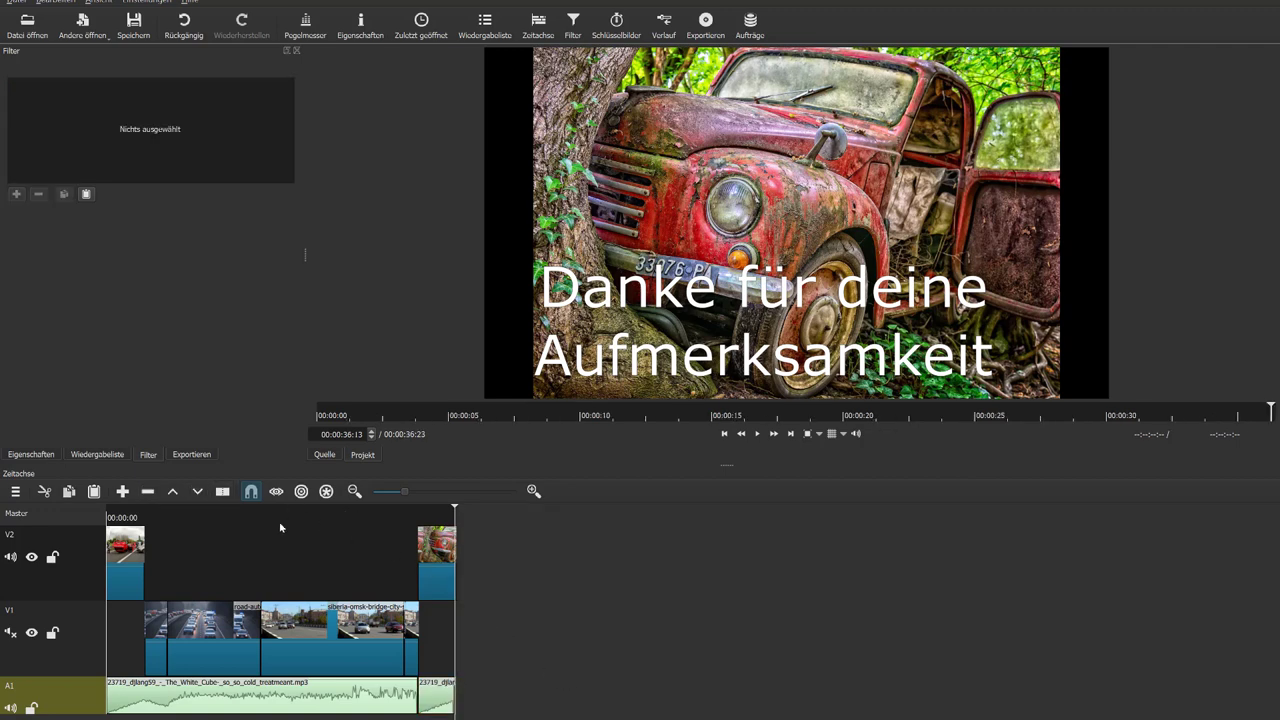
Step: Move the playhead to 00:00:18:05 and open the export settings for the timeline
left_click(280, 522)
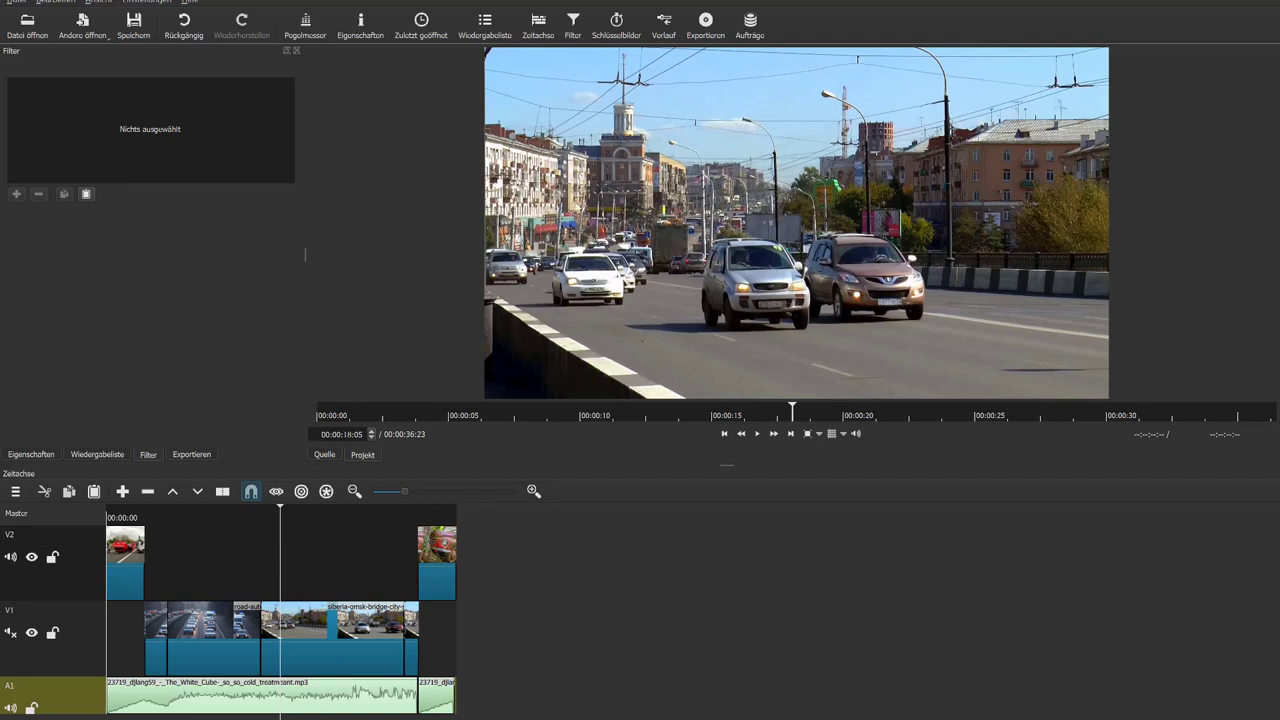
left_click(705, 25)
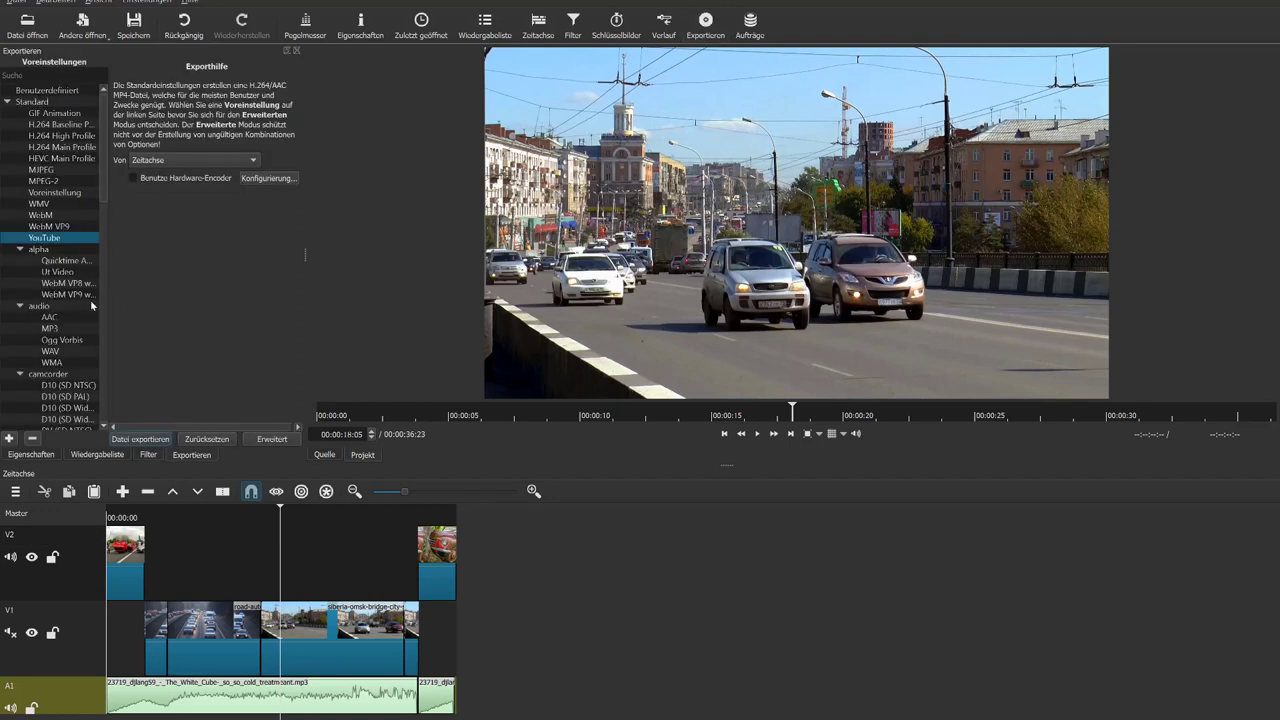